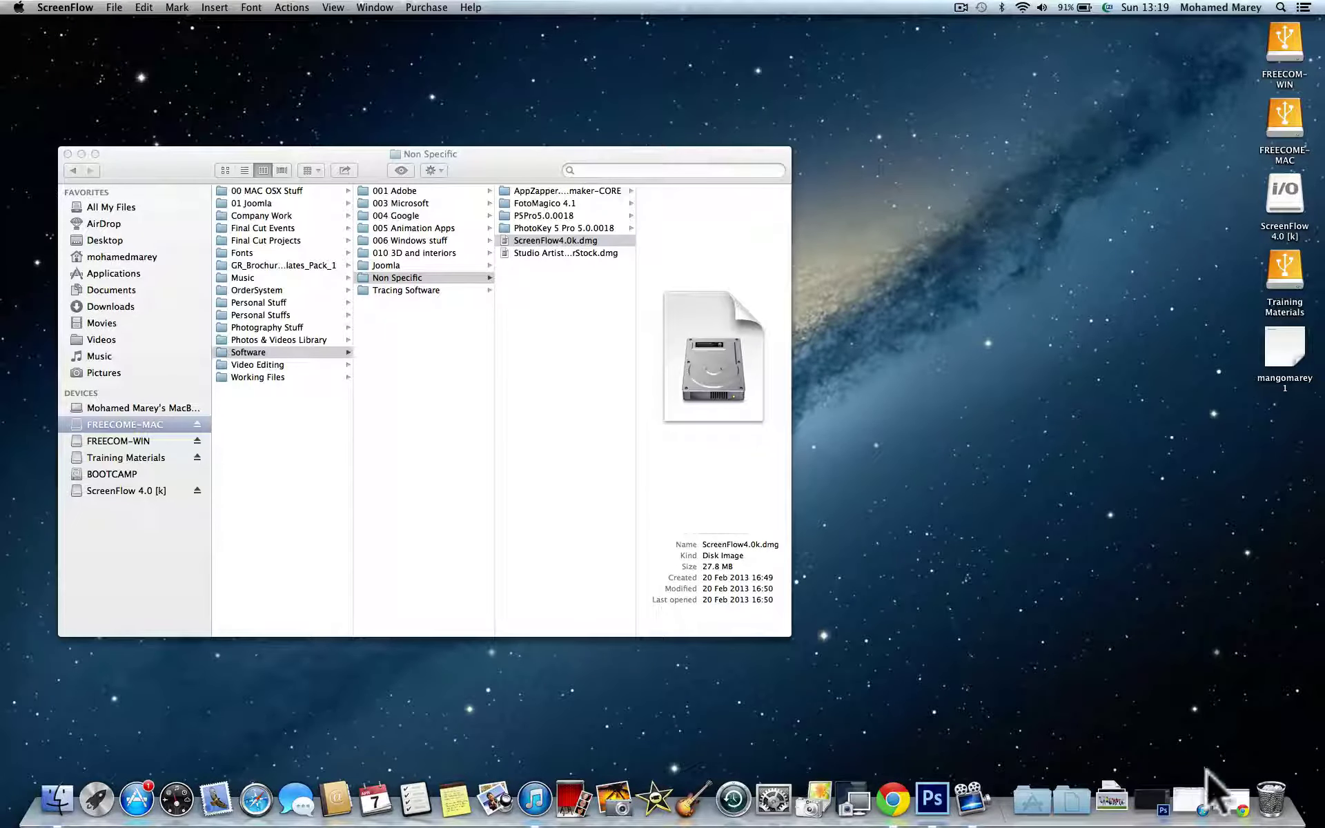
Bring the minimized Chrome window with the Google UK homepage to the front
left_click(1231, 792)
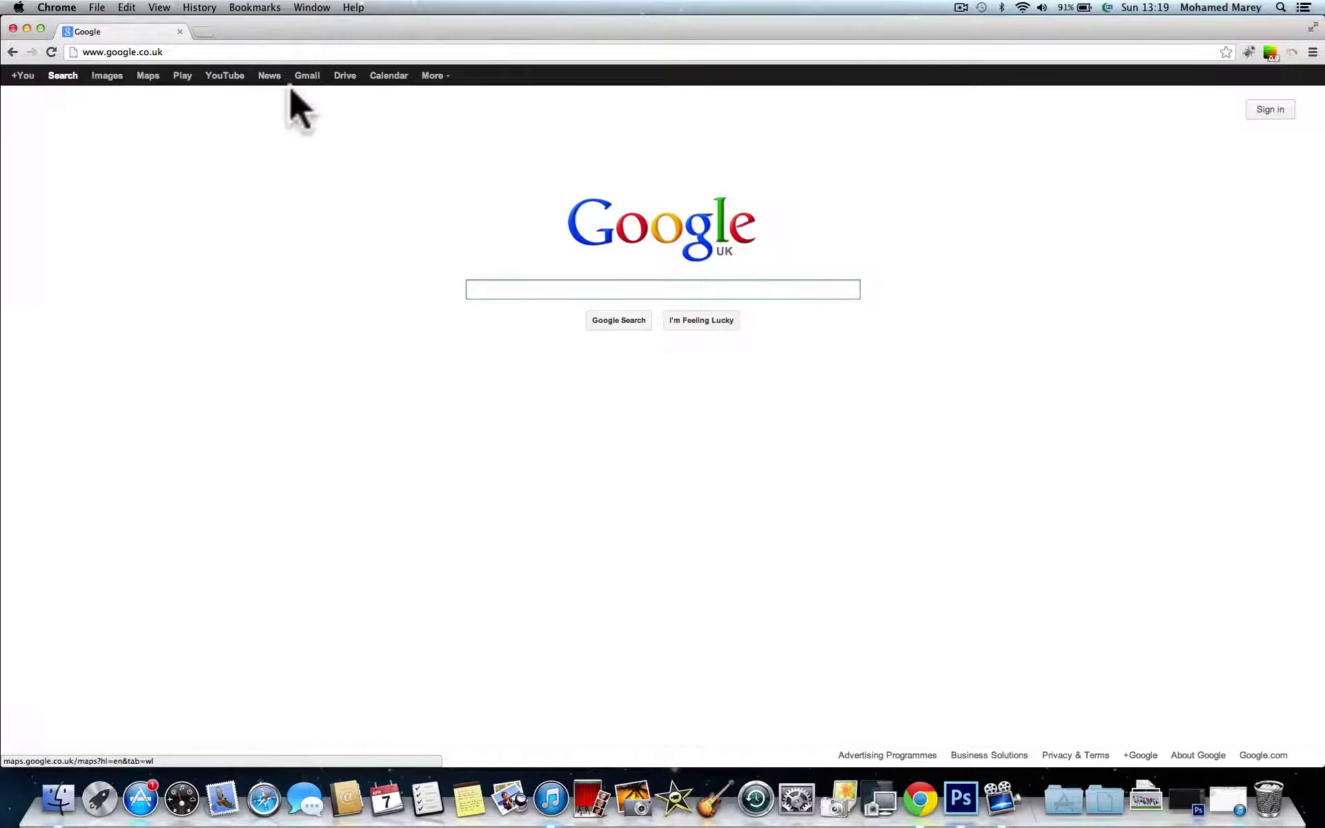
Search Google for the Arabic word باب (door) and look over the web results
left_click(496, 290)
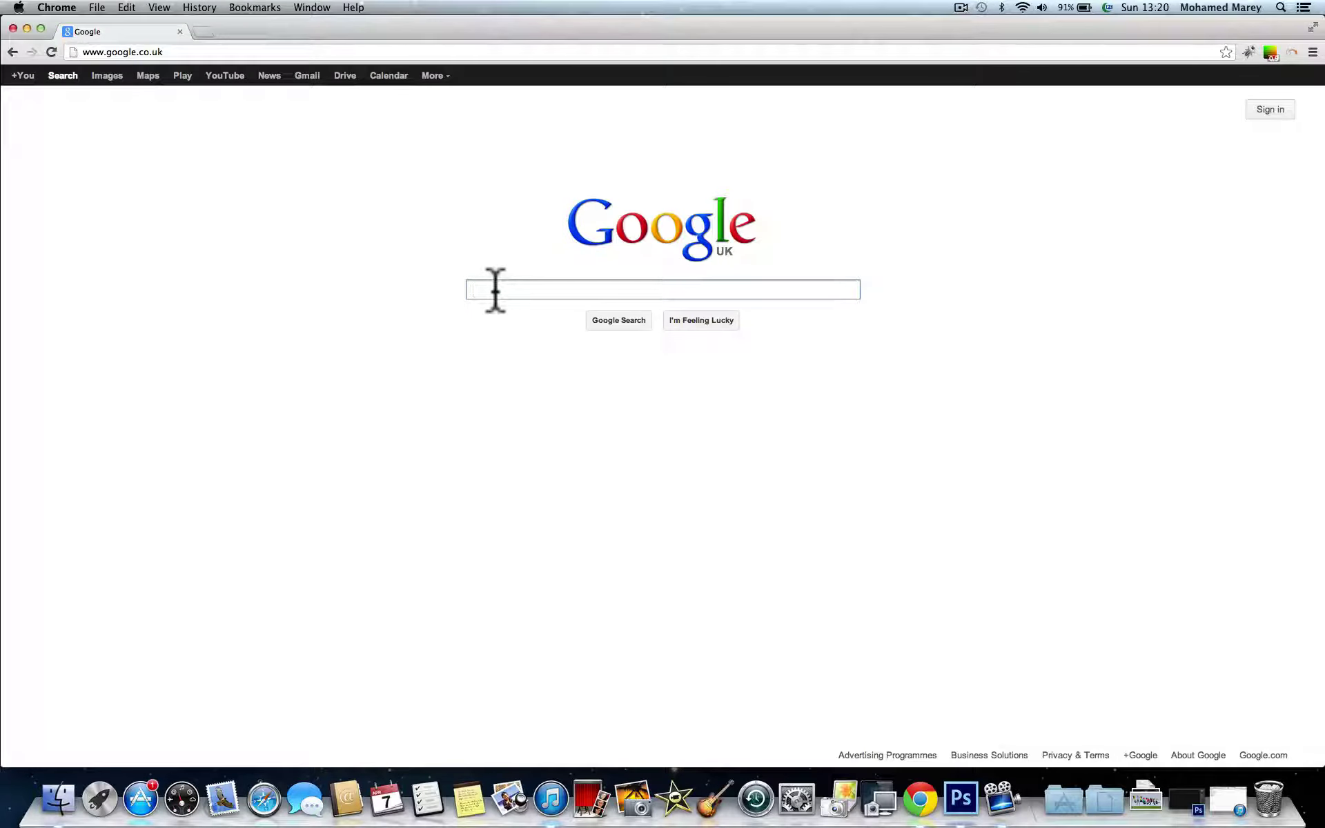
type("بابا")
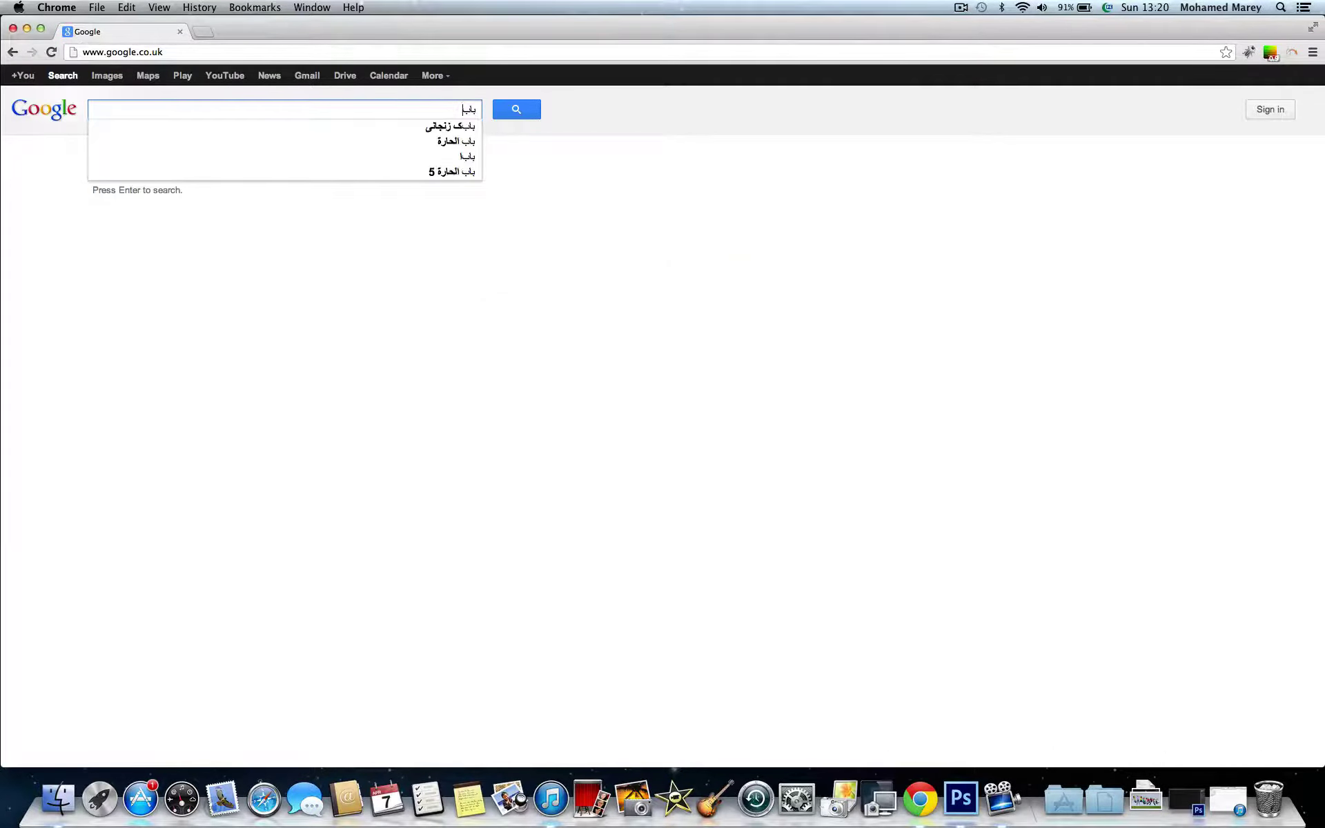
left_click(514, 109)
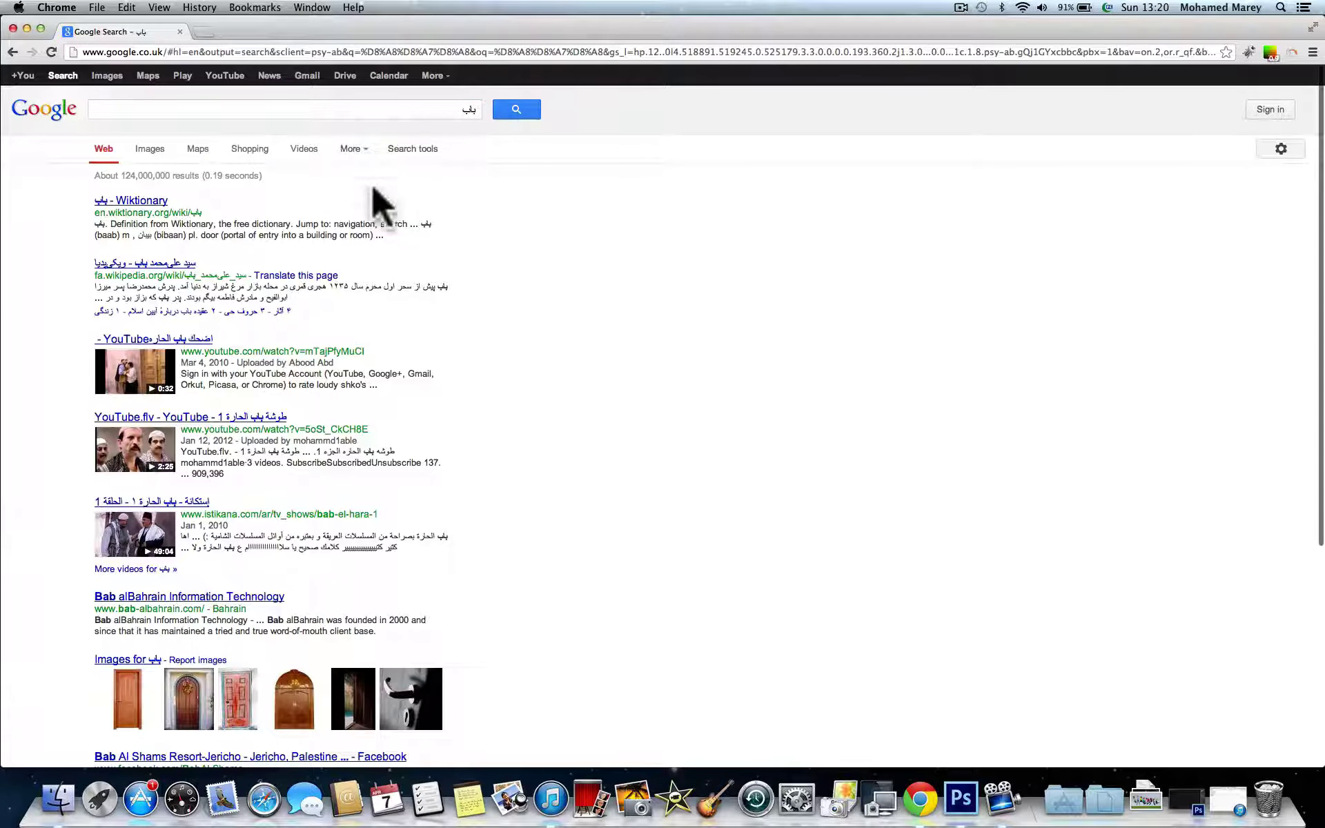
scroll(330, 219, "down", 5)
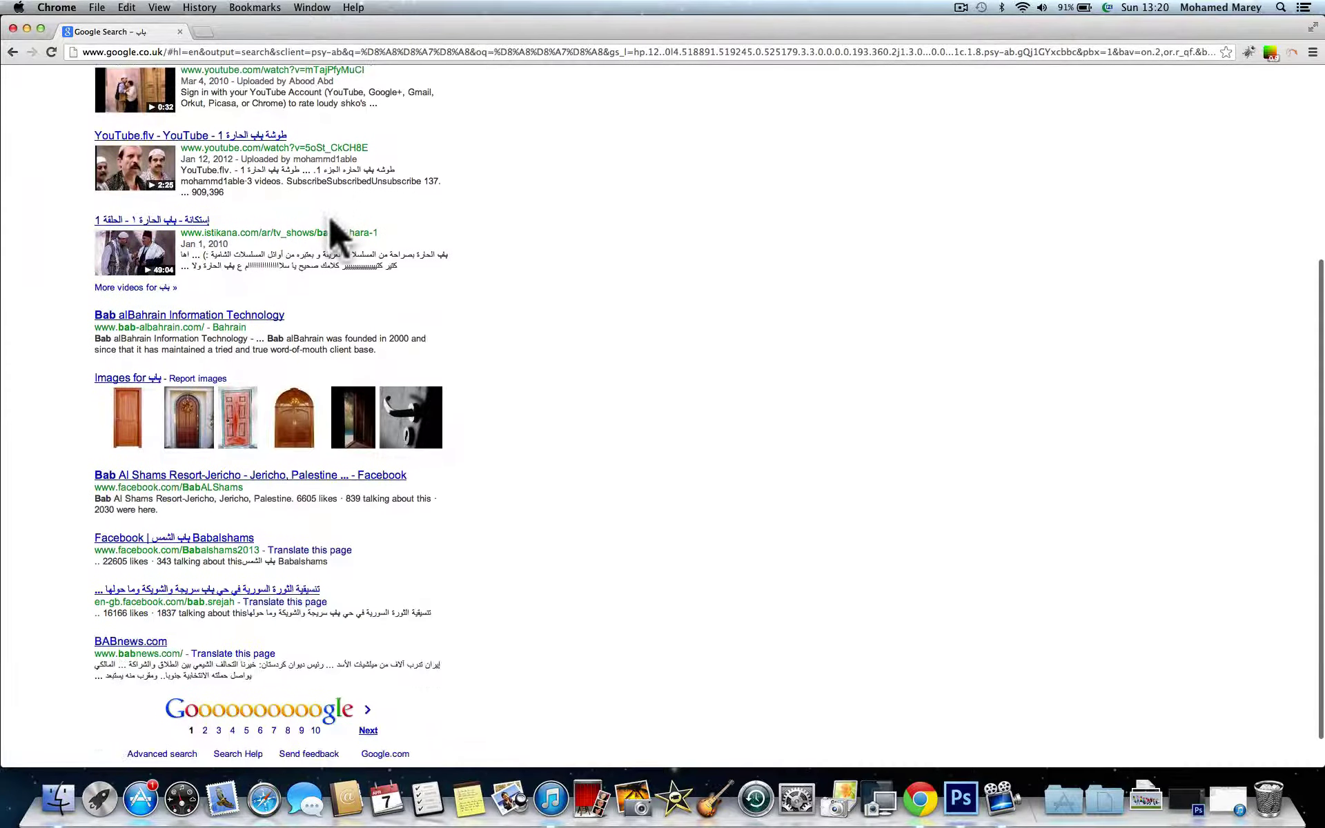
scroll(328, 220, "up", 5)
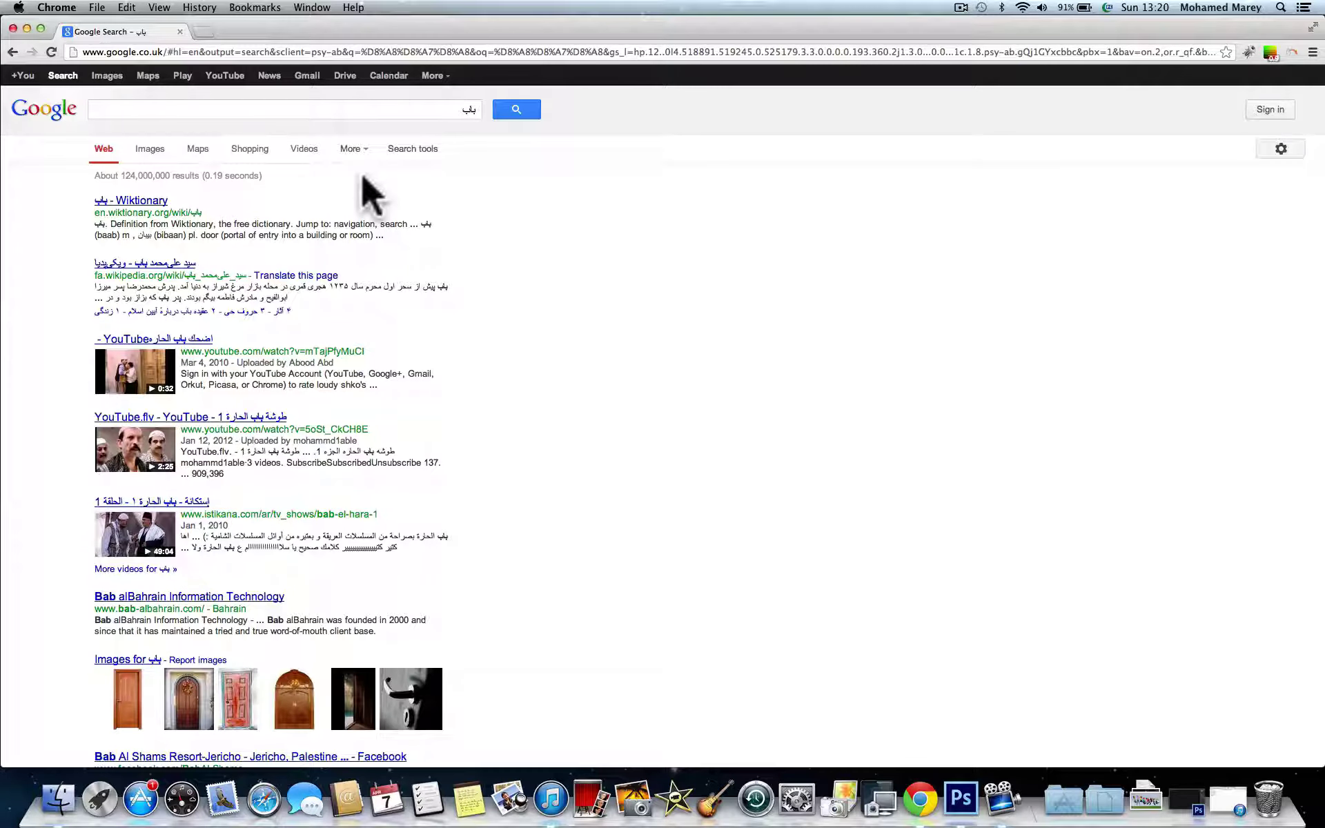
Switch to image results of doors for باب and show the Search tools filters
left_click(152, 158)
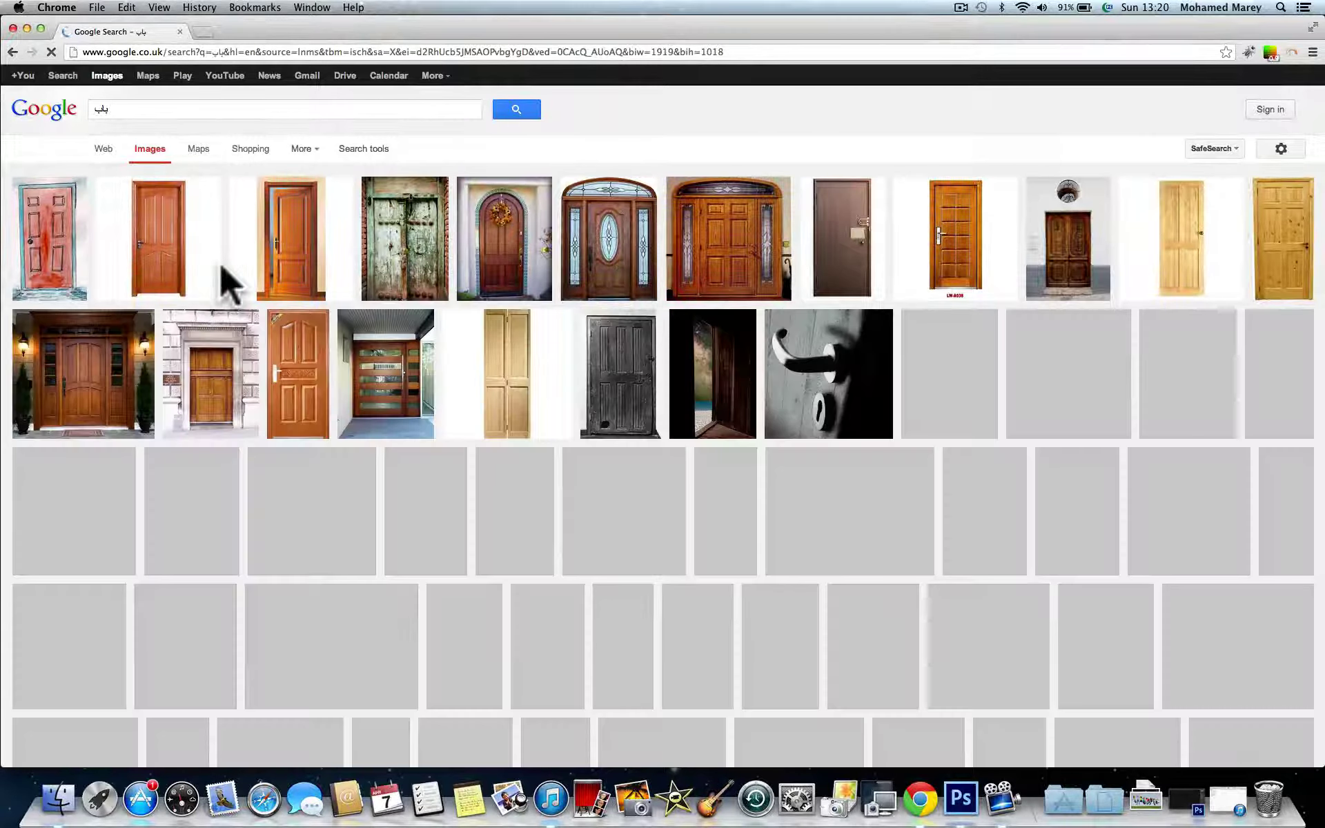
scroll(221, 268, "down", 1)
scroll(222, 268, "down", 5)
scroll(221, 267, "down", 4)
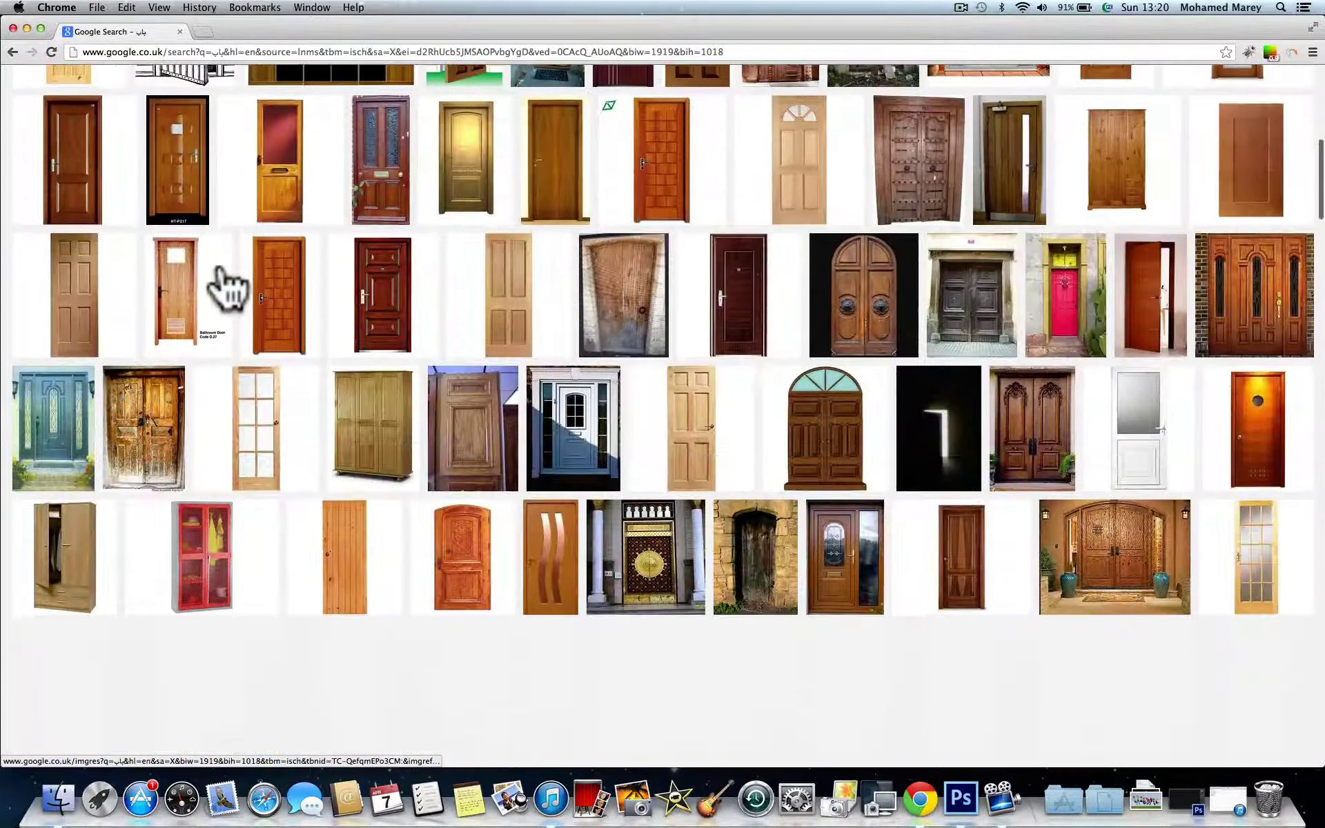
scroll(222, 267, "down", 1)
scroll(221, 276, "up", 2)
scroll(221, 276, "up", 10)
scroll(222, 276, "up", 5)
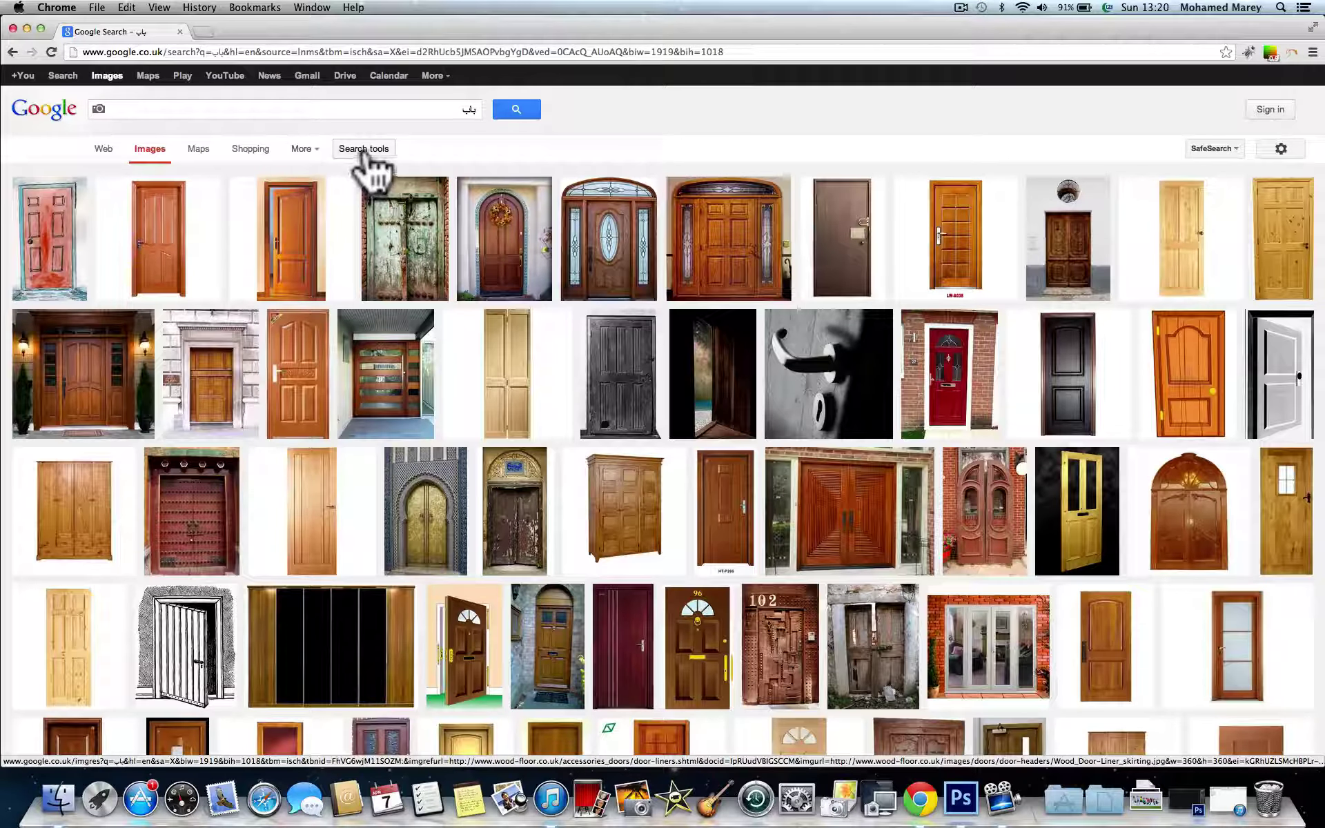
left_click(363, 153)
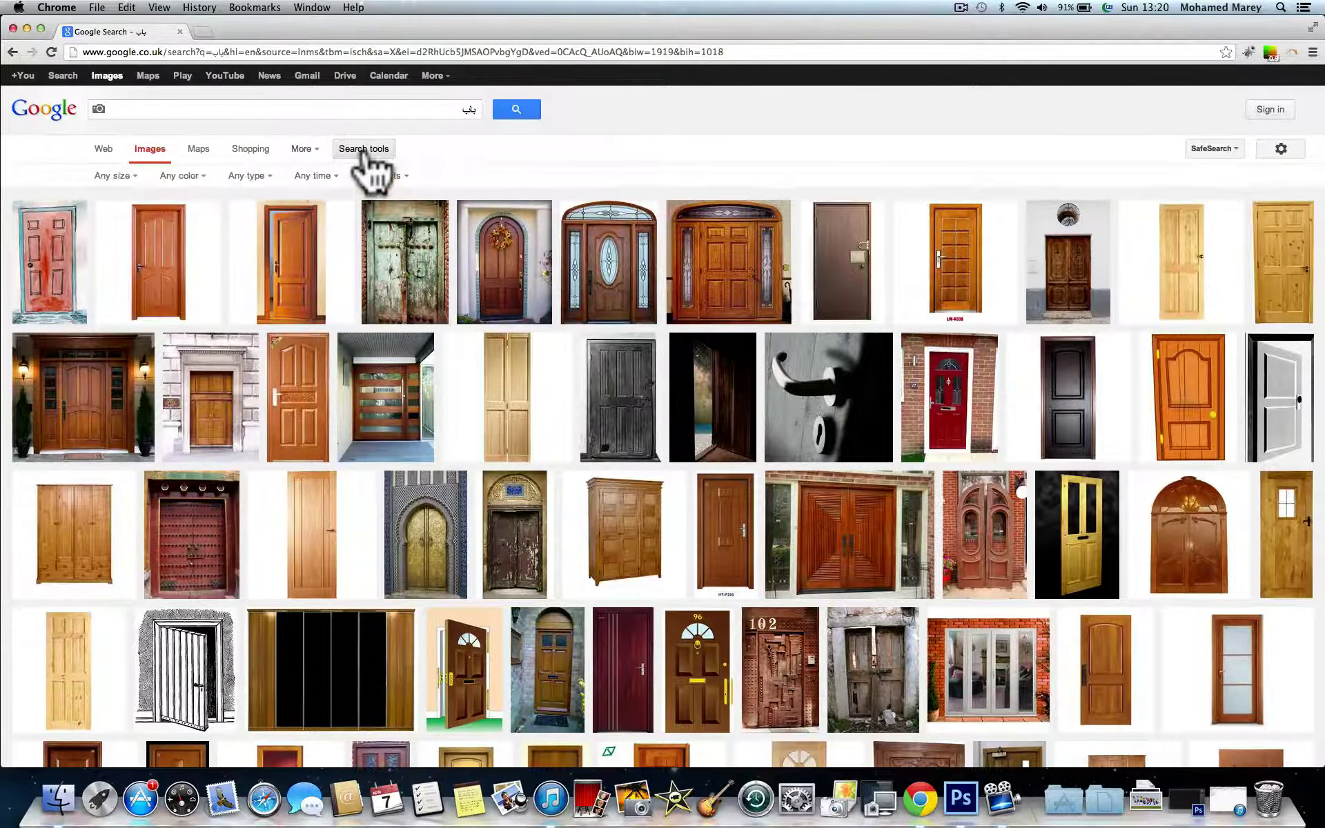
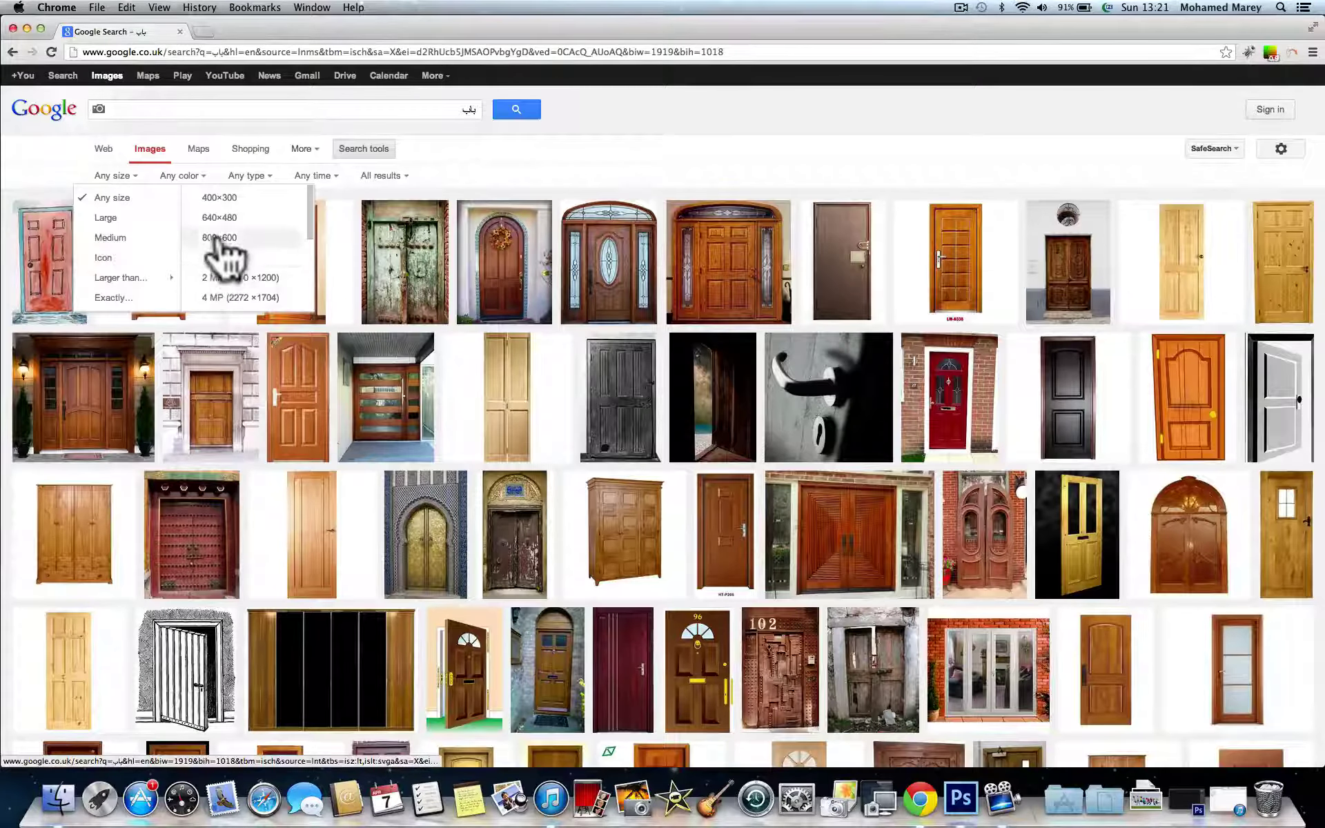
Browse the door results, then limit them to Large images
scroll(221, 252, "down", 1)
scroll(221, 259, "down", 1)
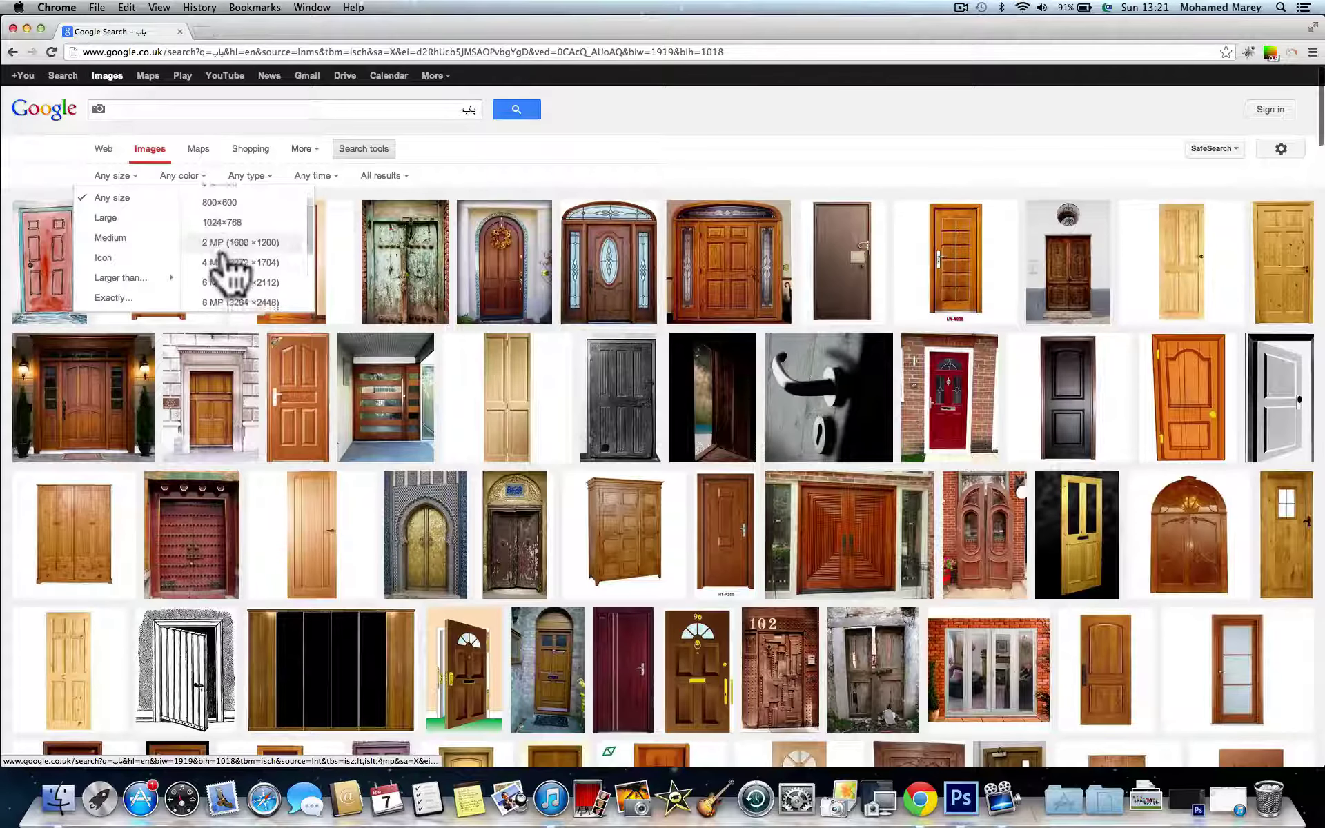
scroll(222, 262, "down", 1)
scroll(224, 264, "down", 1)
scroll(221, 257, "down", 1)
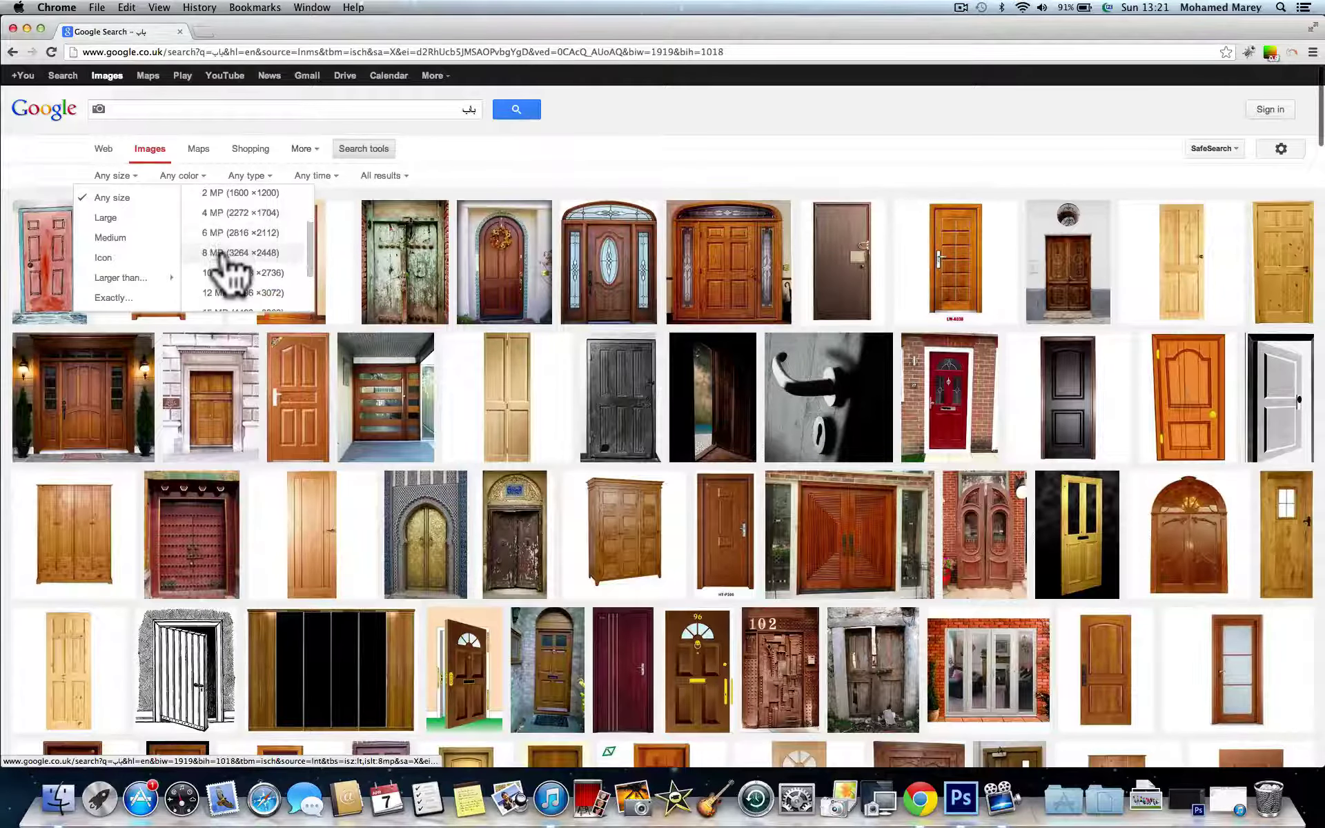
scroll(221, 257, "down", 1)
scroll(221, 256, "down", 2)
scroll(223, 257, "down", 1)
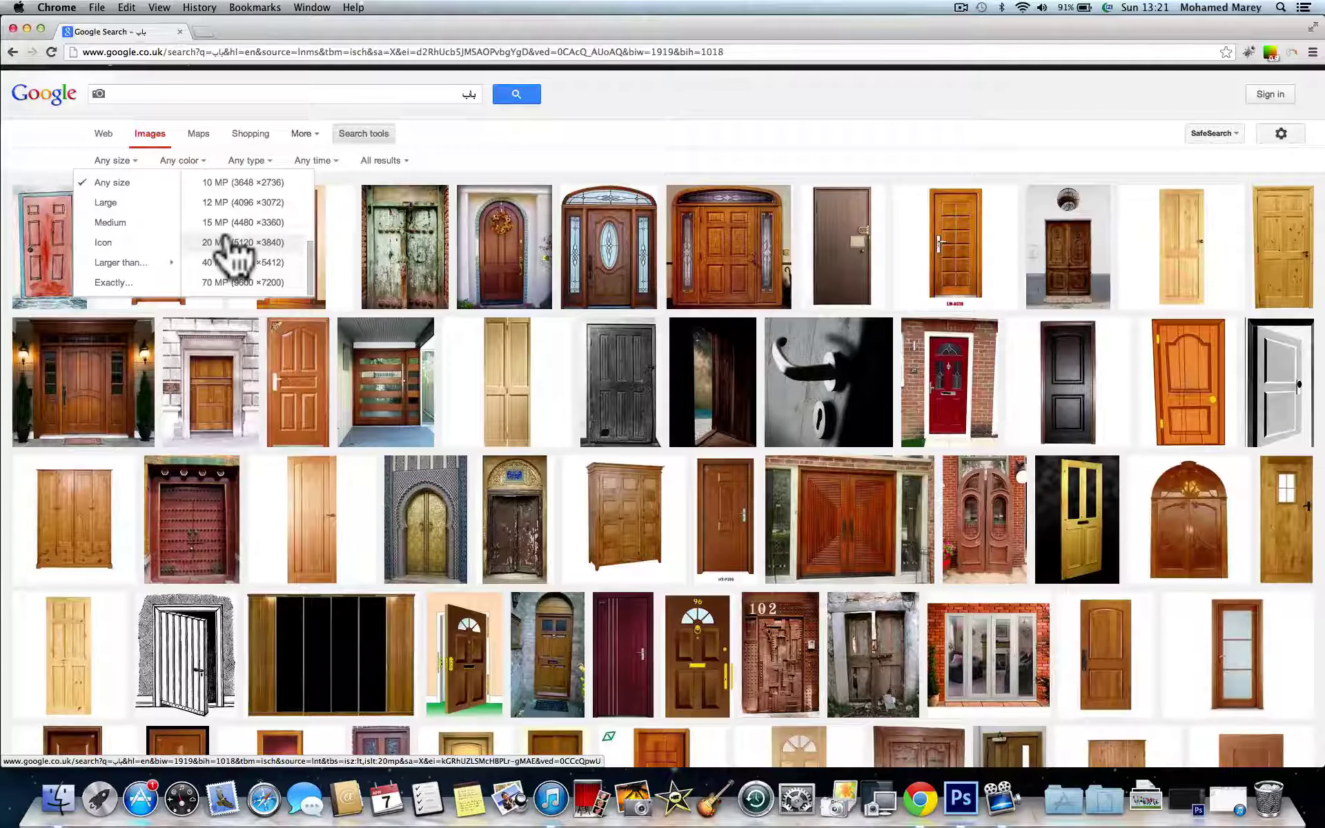
scroll(230, 252, "up", 2)
scroll(230, 251, "up", 2)
scroll(232, 252, "up", 2)
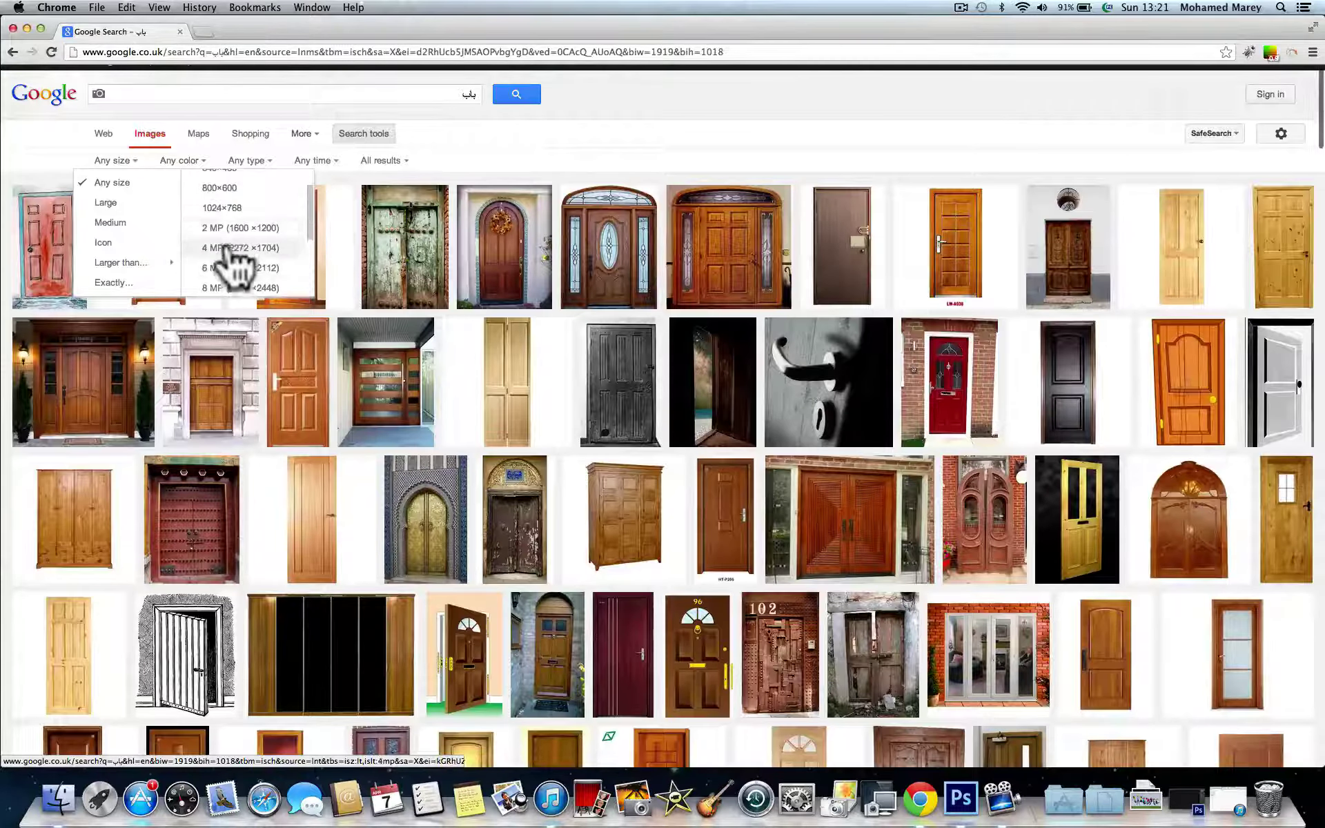
scroll(235, 260, "down", 3)
scroll(234, 273, "down", 1)
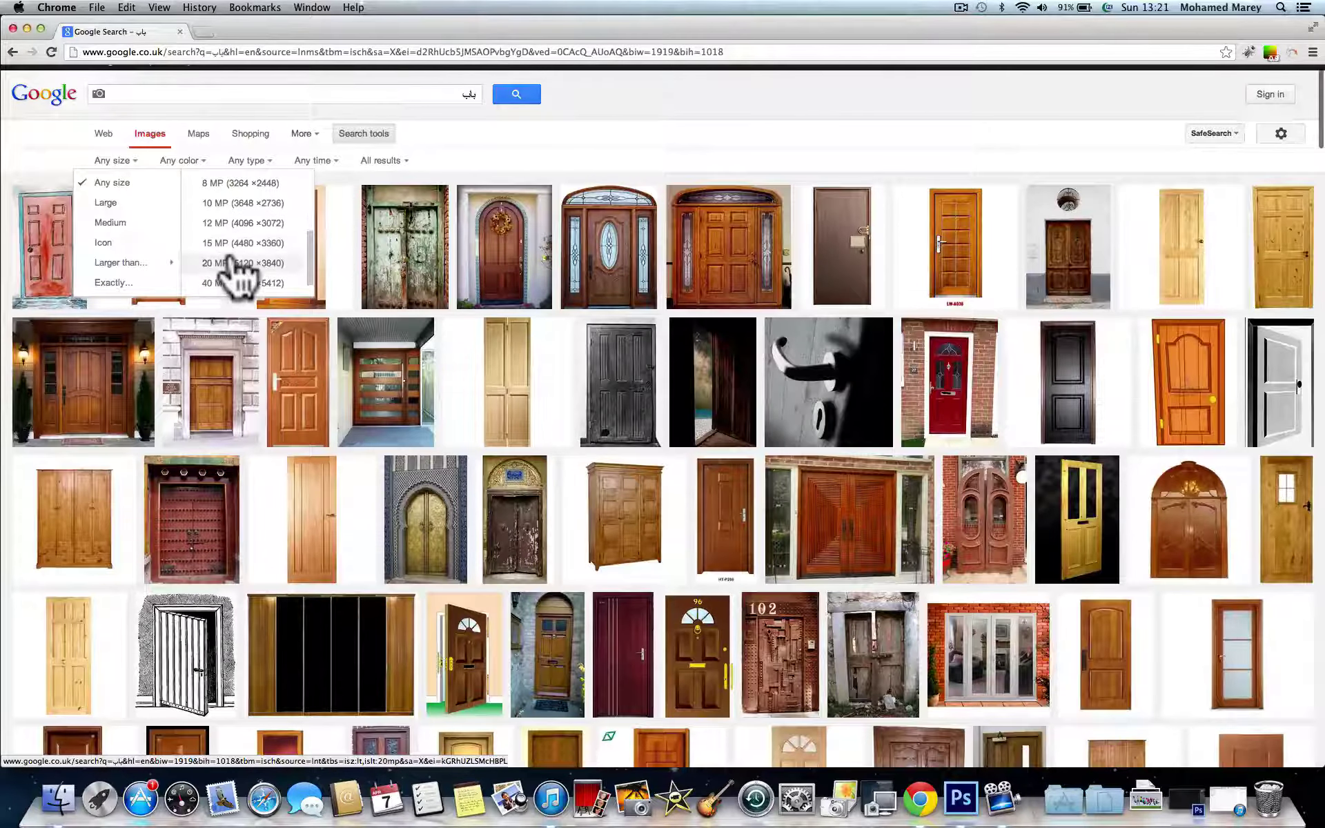
scroll(238, 276, "down", 1)
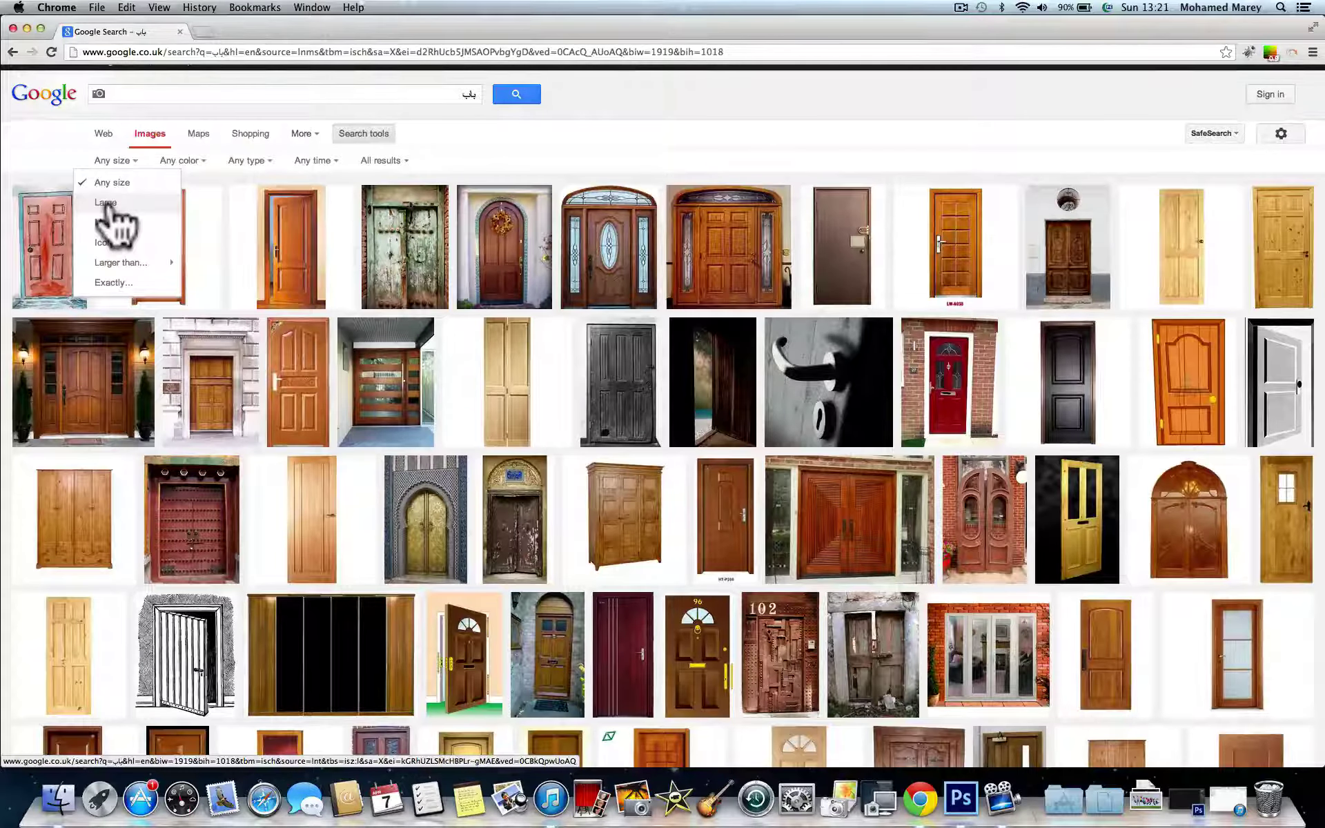
left_click(108, 204)
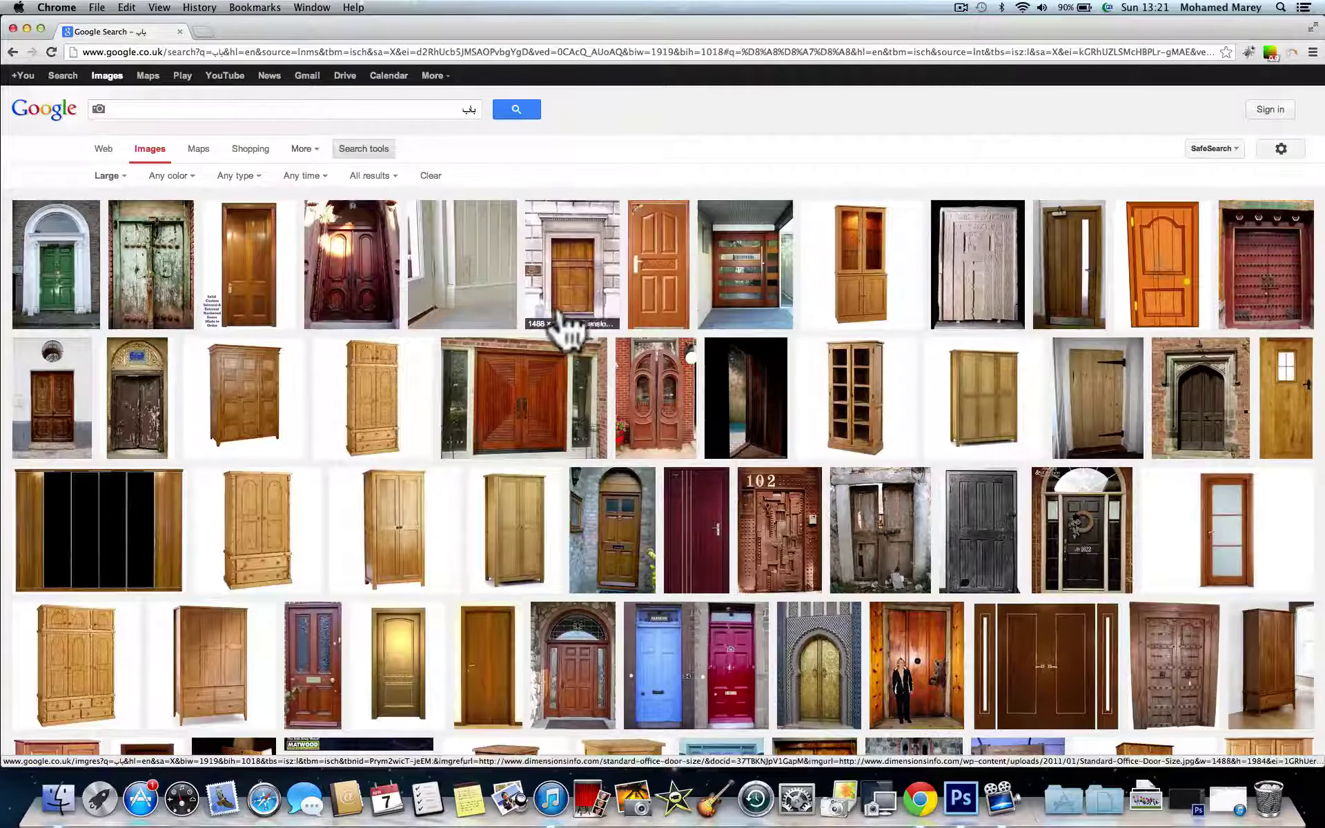
Preview the office door image, check its pixel width, and close the preview
left_click(560, 303)
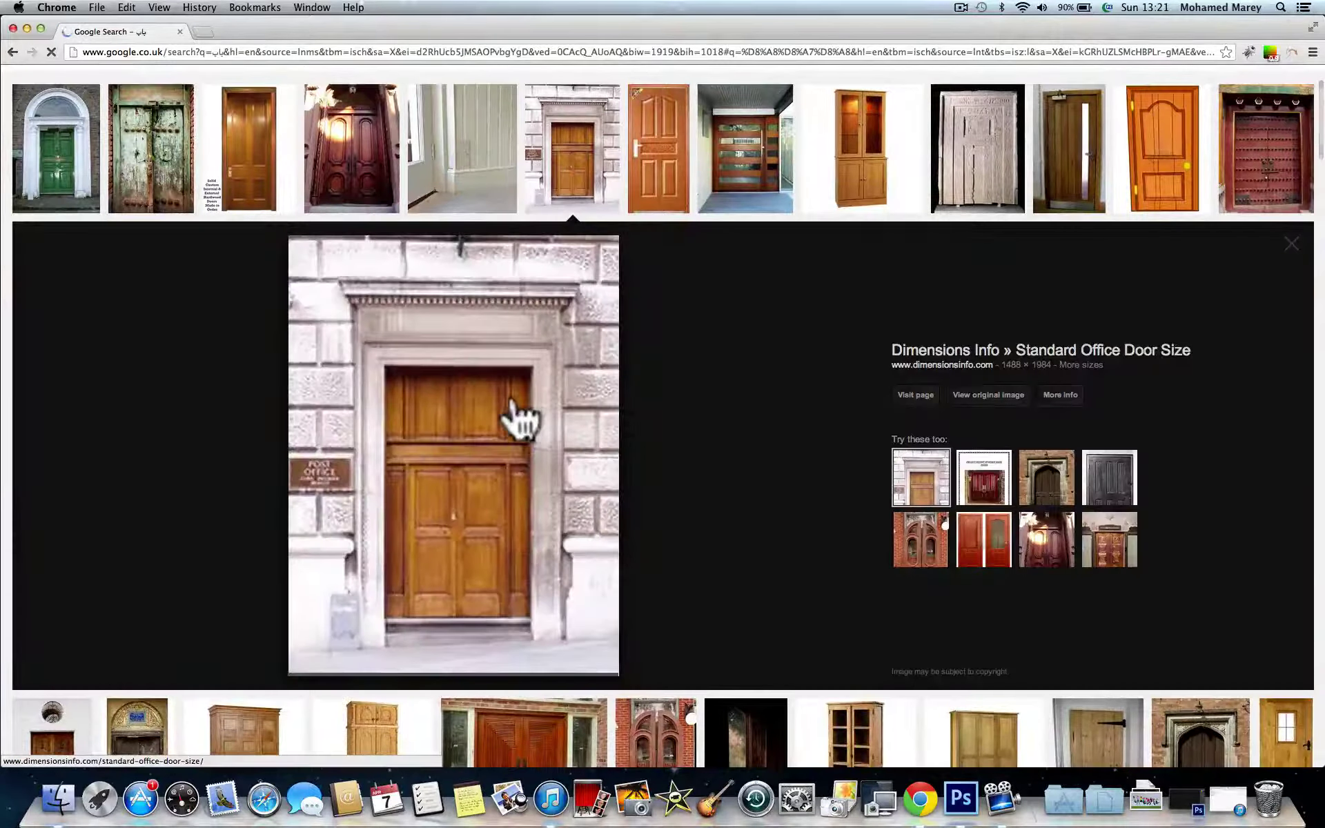
left_click(1012, 366)
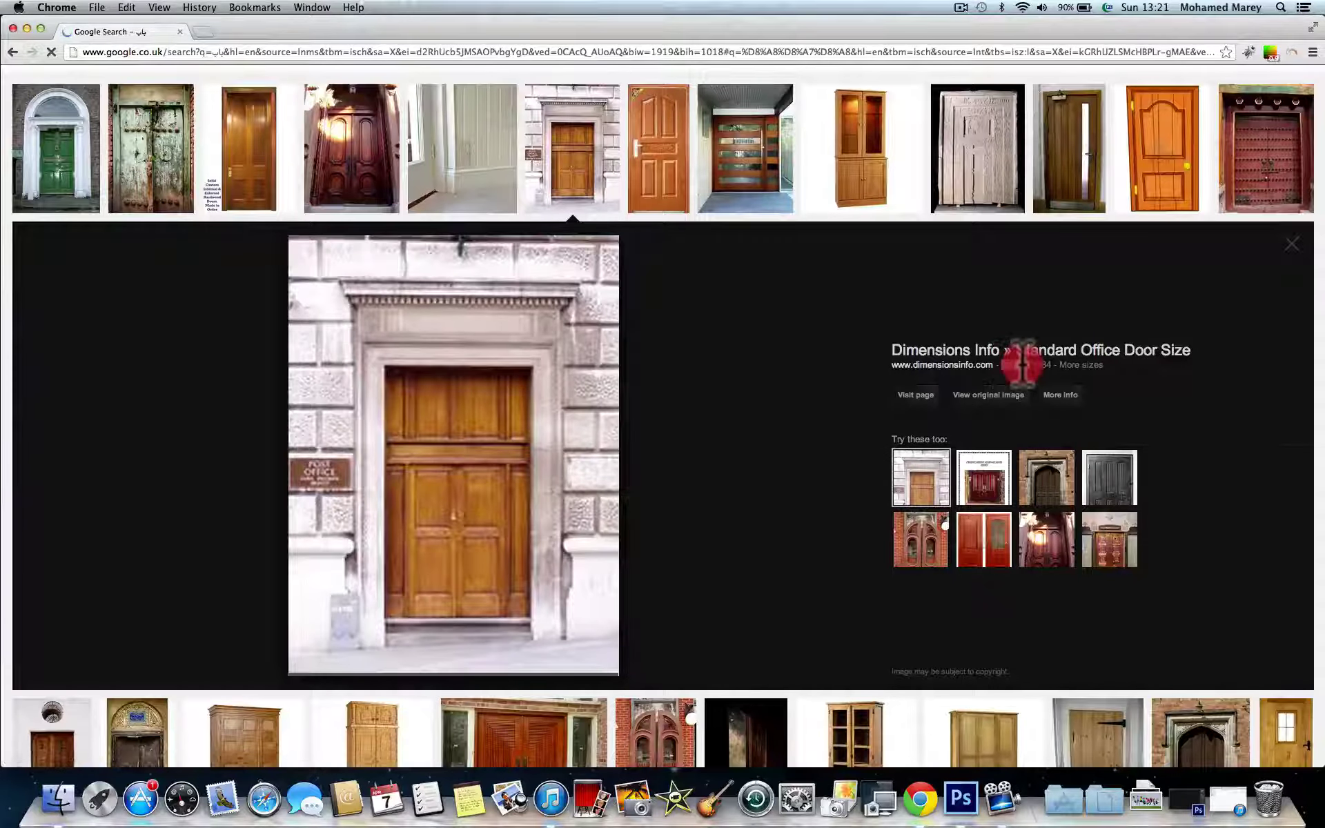
double_click(1013, 365)
left_click(1036, 363)
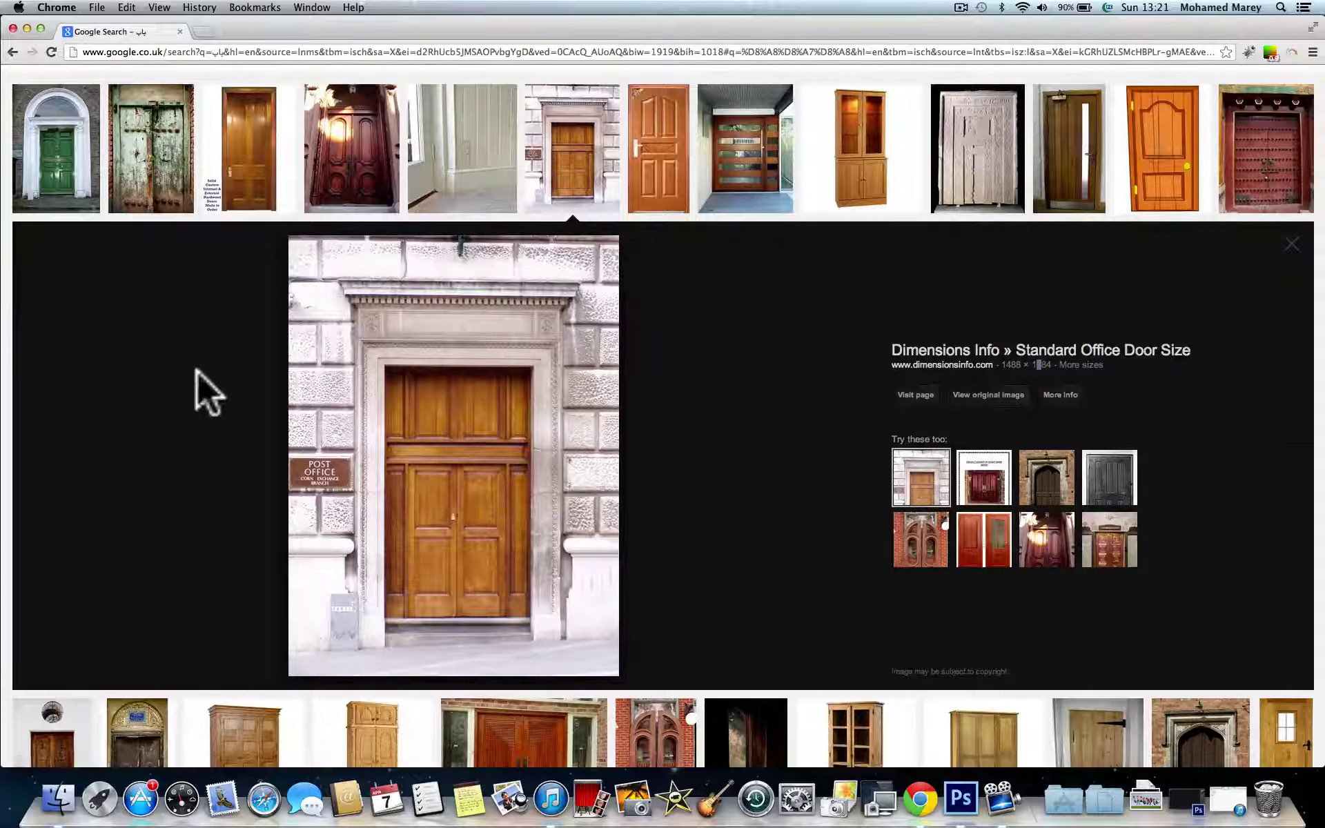
scroll(195, 379, "up", 3)
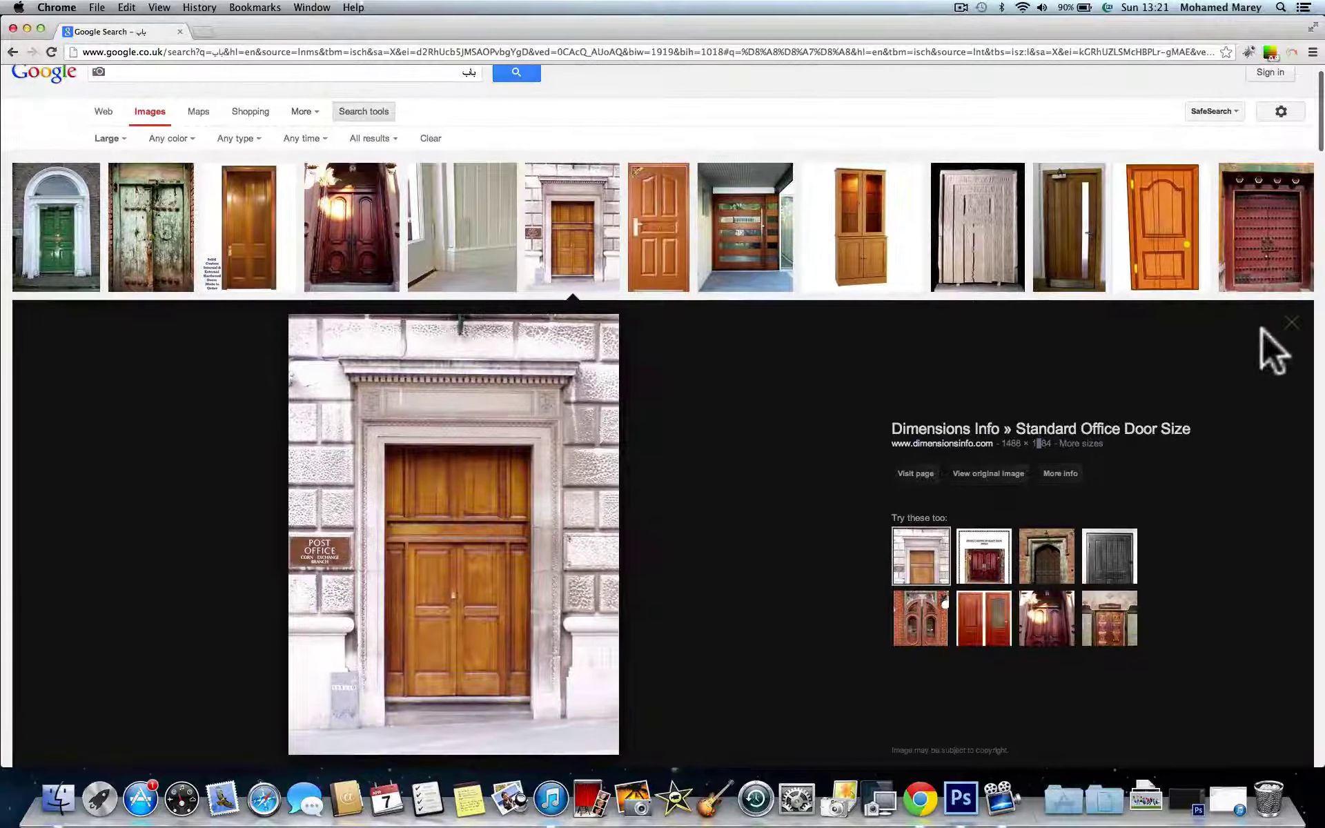
left_click(1292, 323)
Reset the size filter to Any size and bring up the Any color choices
scroll(583, 414, "up", 2)
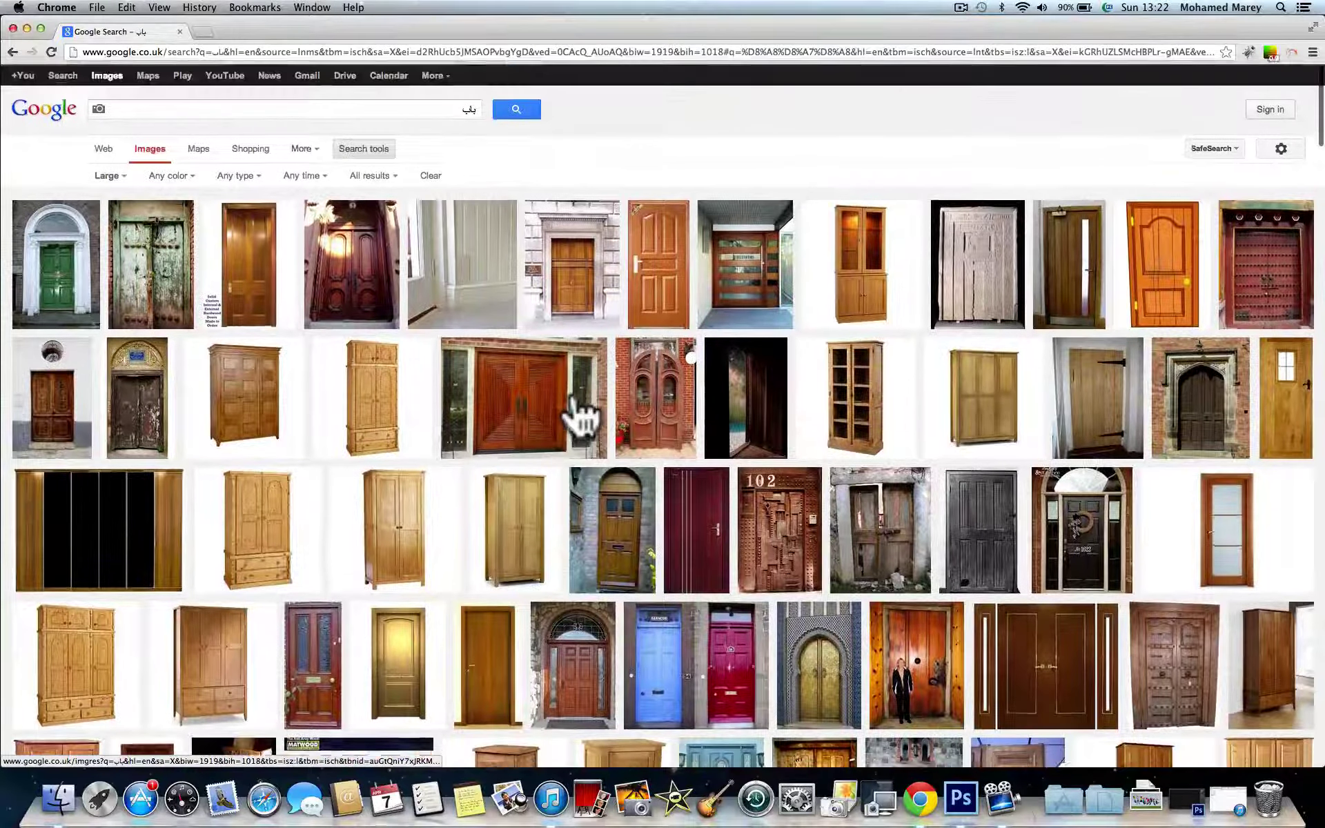
left_click(109, 177)
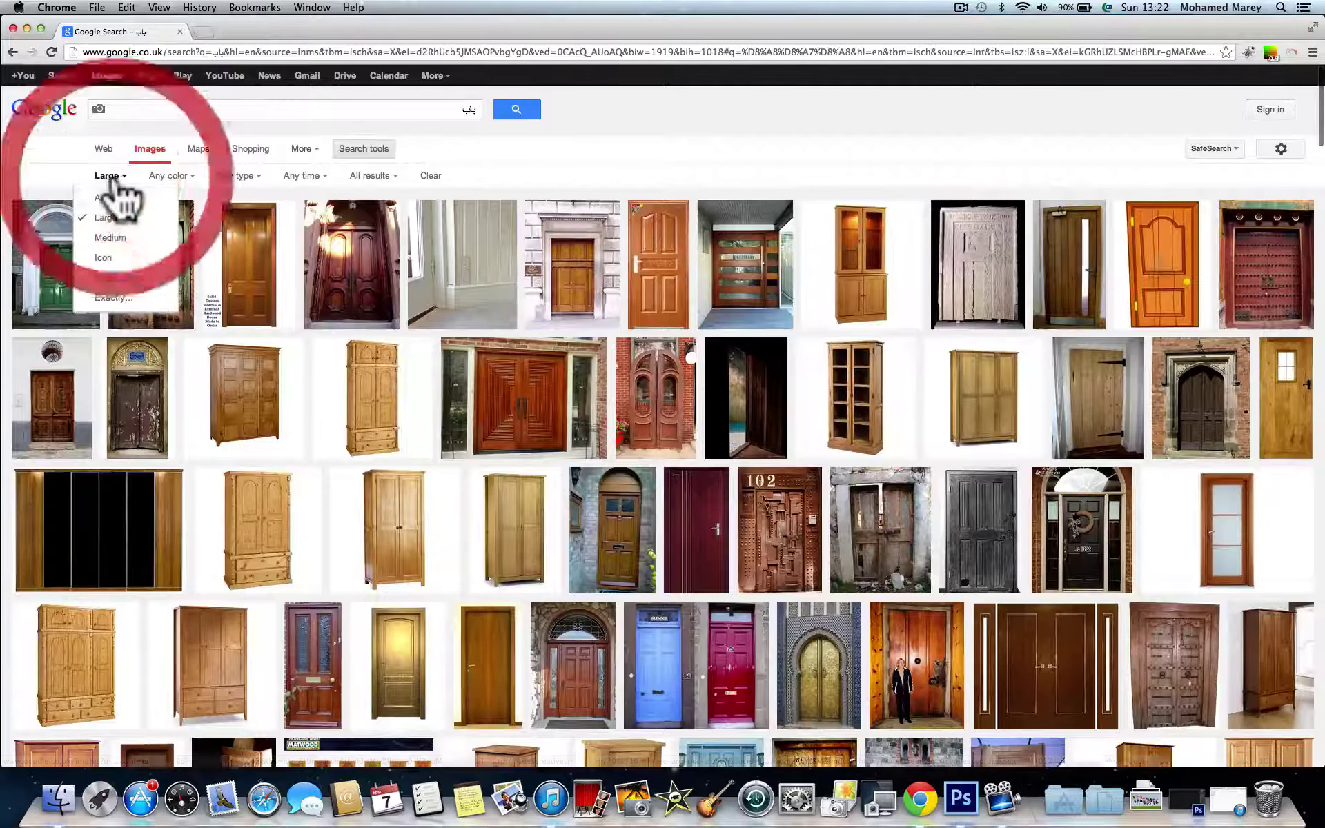
left_click(121, 196)
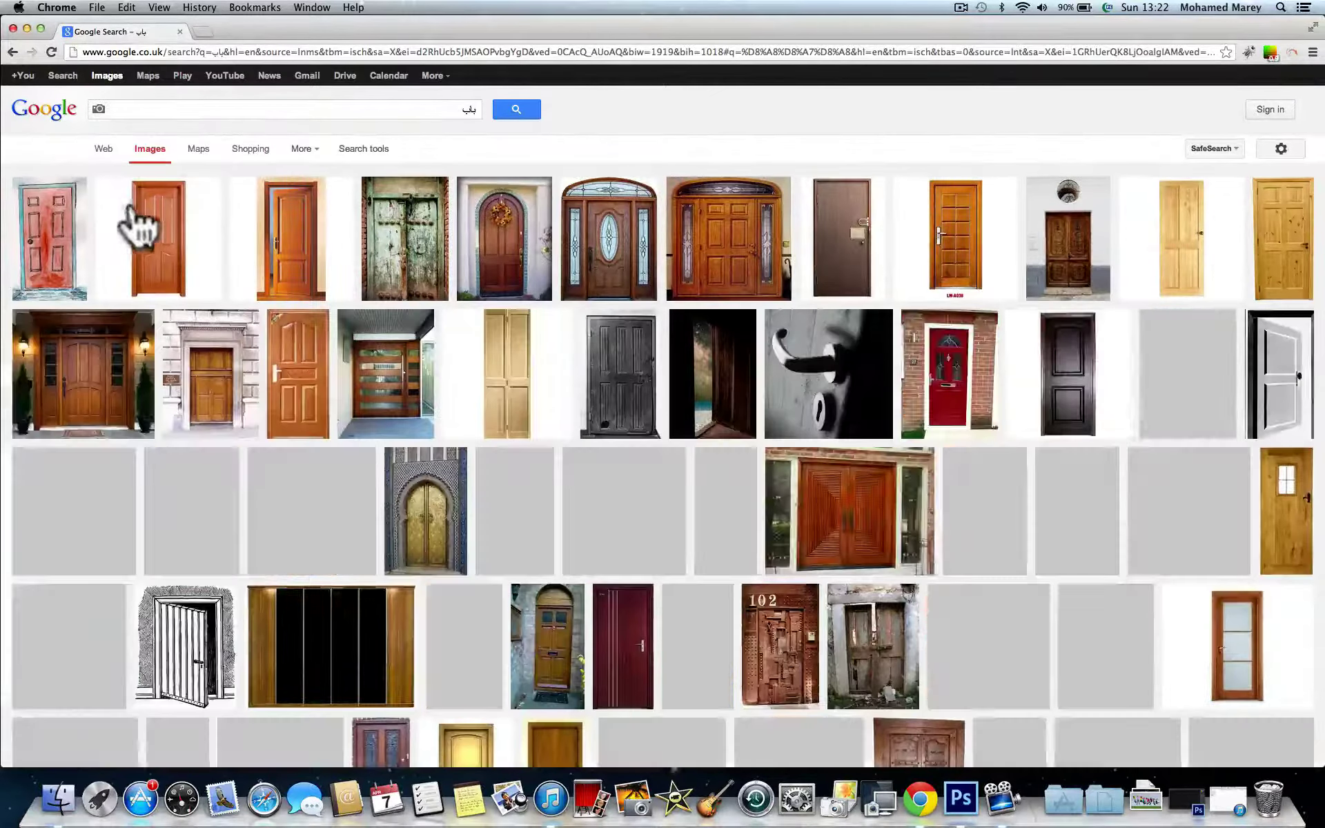
left_click(364, 153)
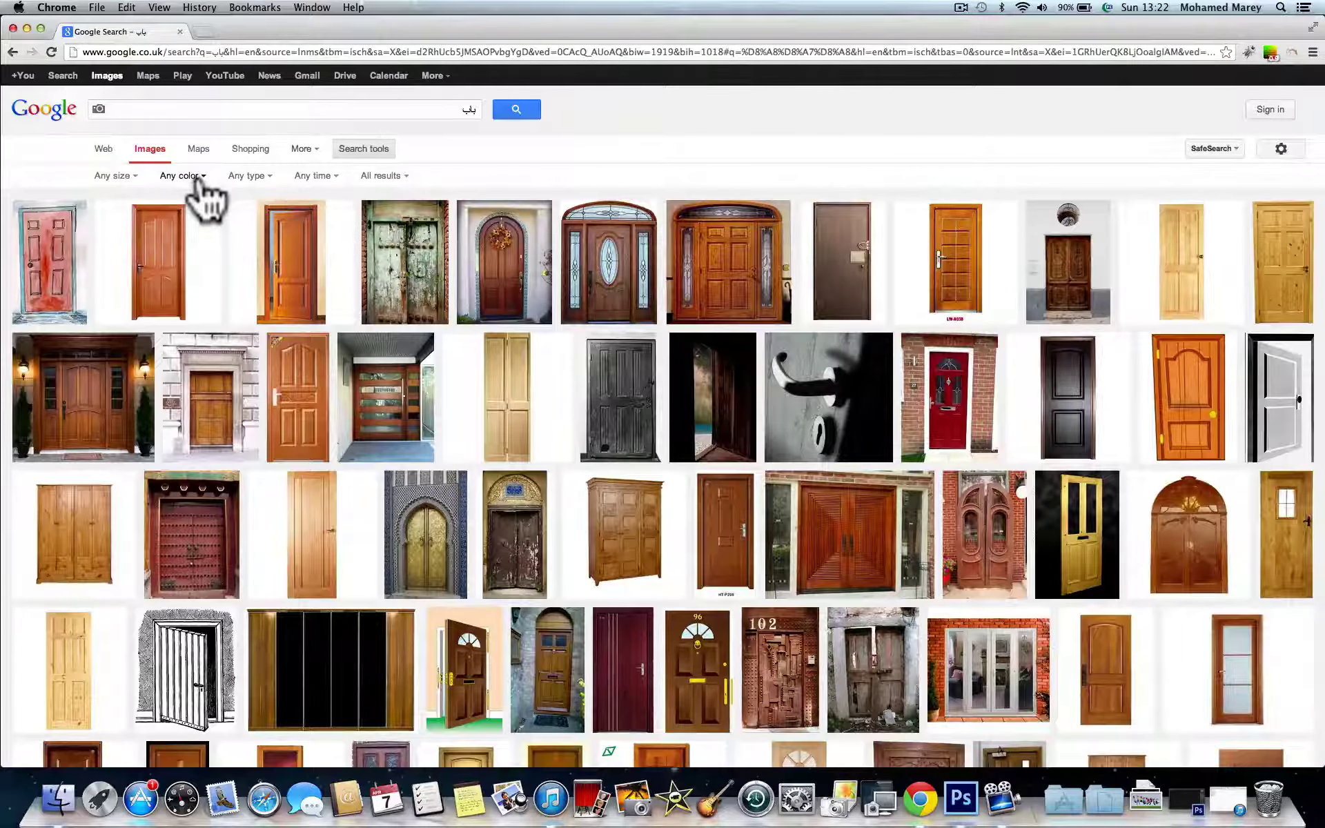
mouse_move(291, 260)
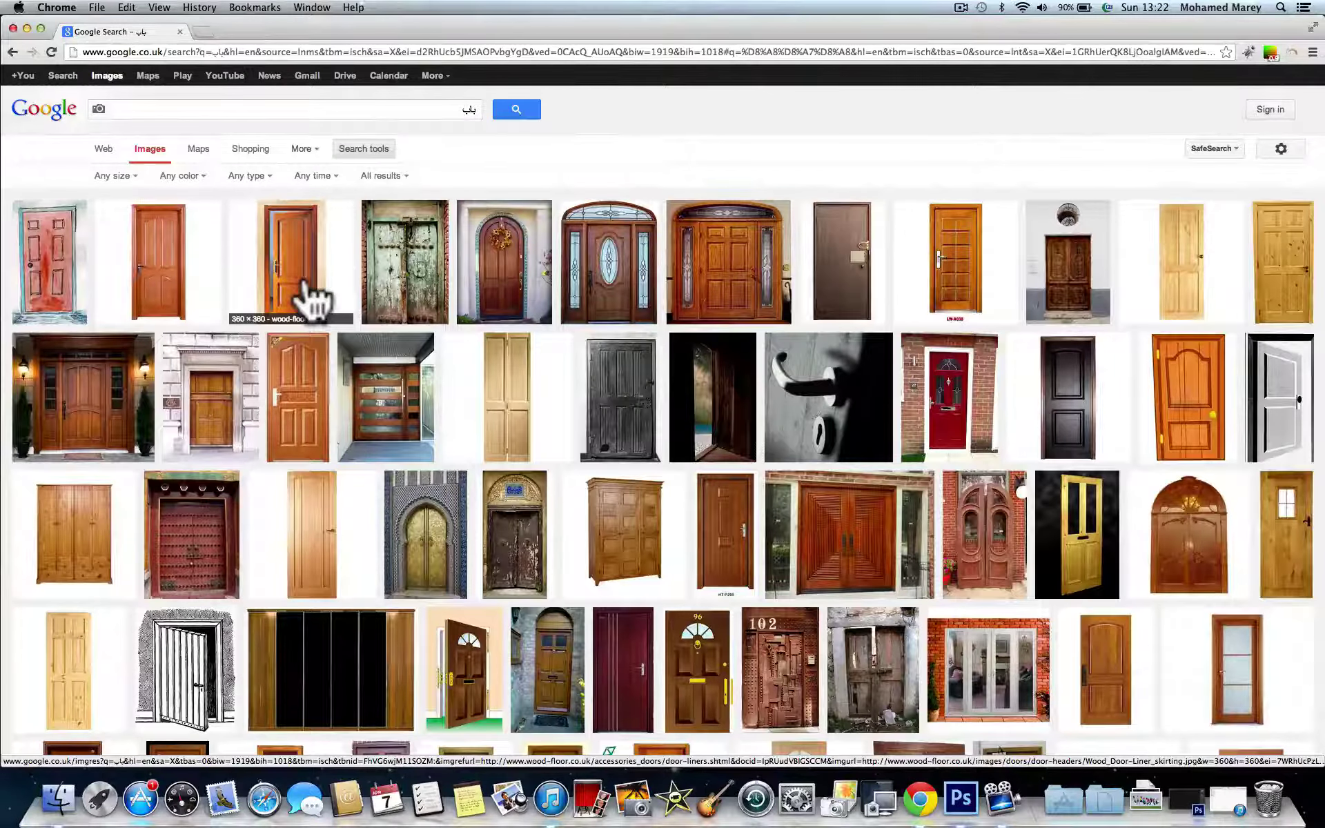
left_click(193, 178)
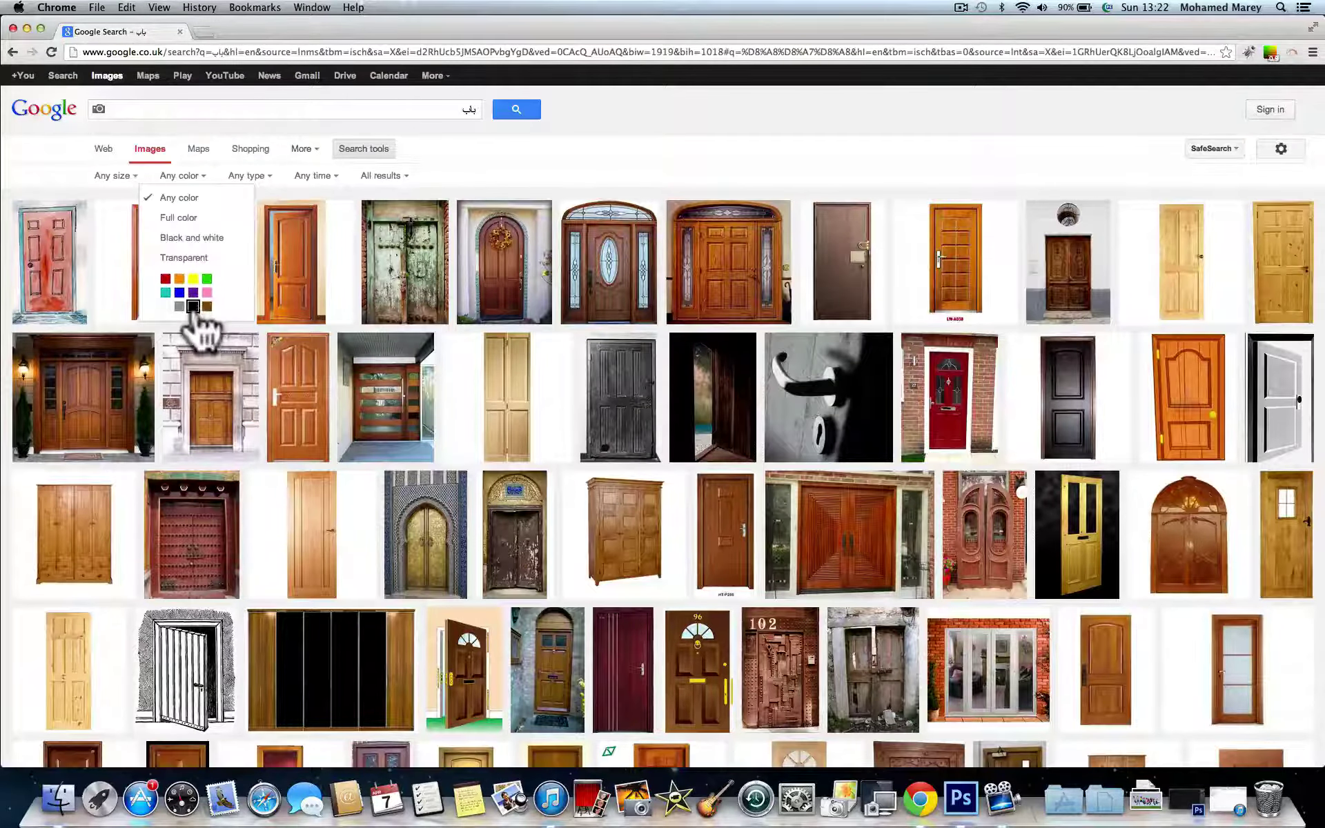
Filter the door results to black images and scroll through them
left_click(194, 307)
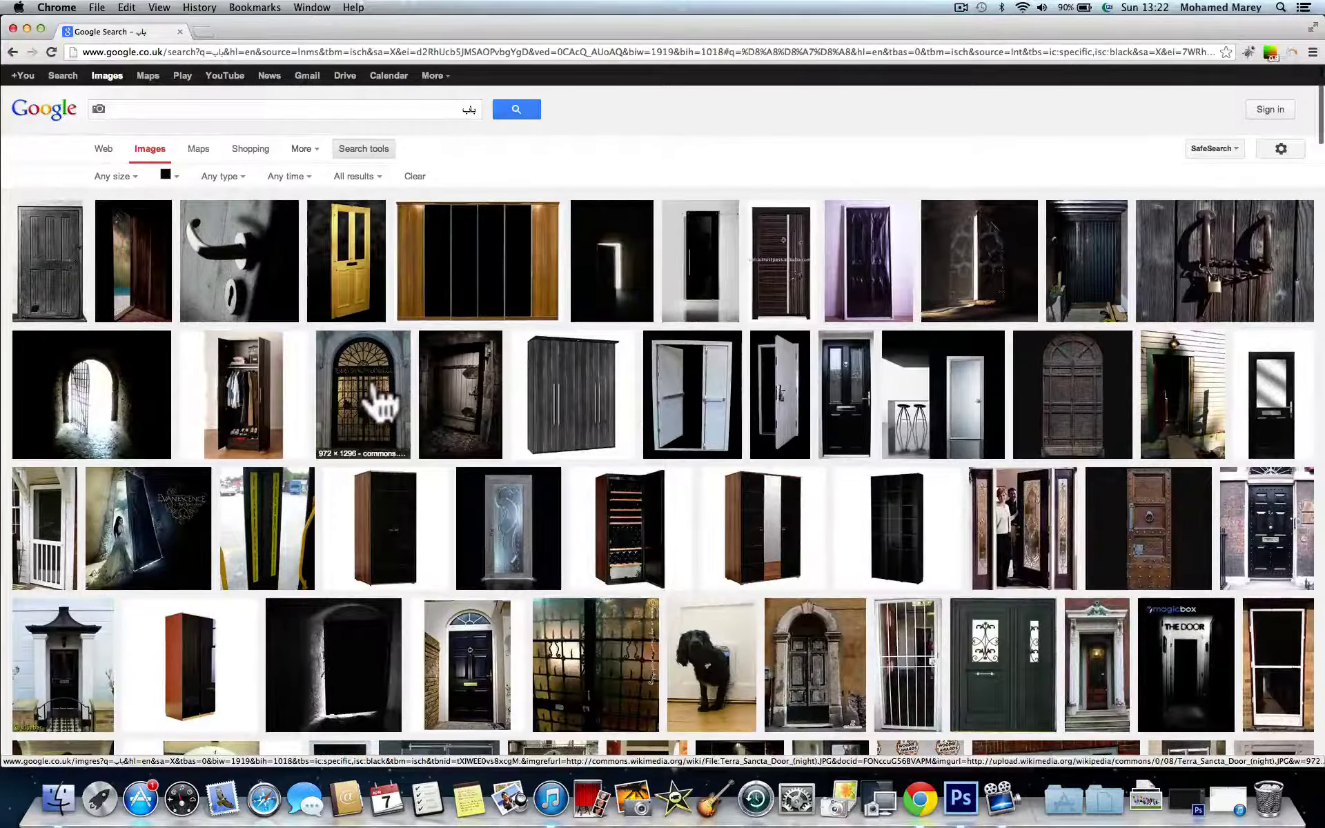
scroll(373, 400, "down", 5)
scroll(372, 377, "down", 5)
scroll(372, 377, "down", 2)
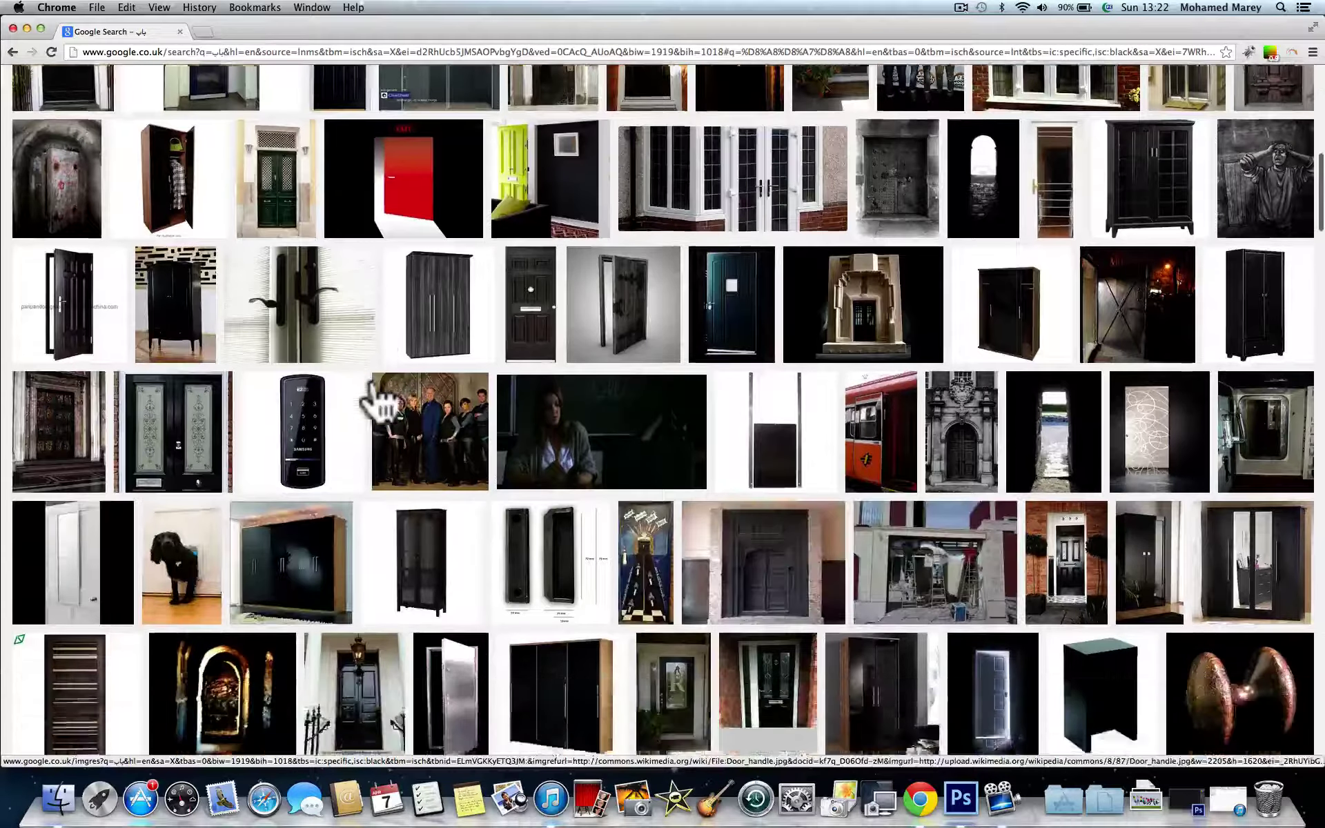
scroll(373, 377, "down", 3)
scroll(378, 397, "down", 5)
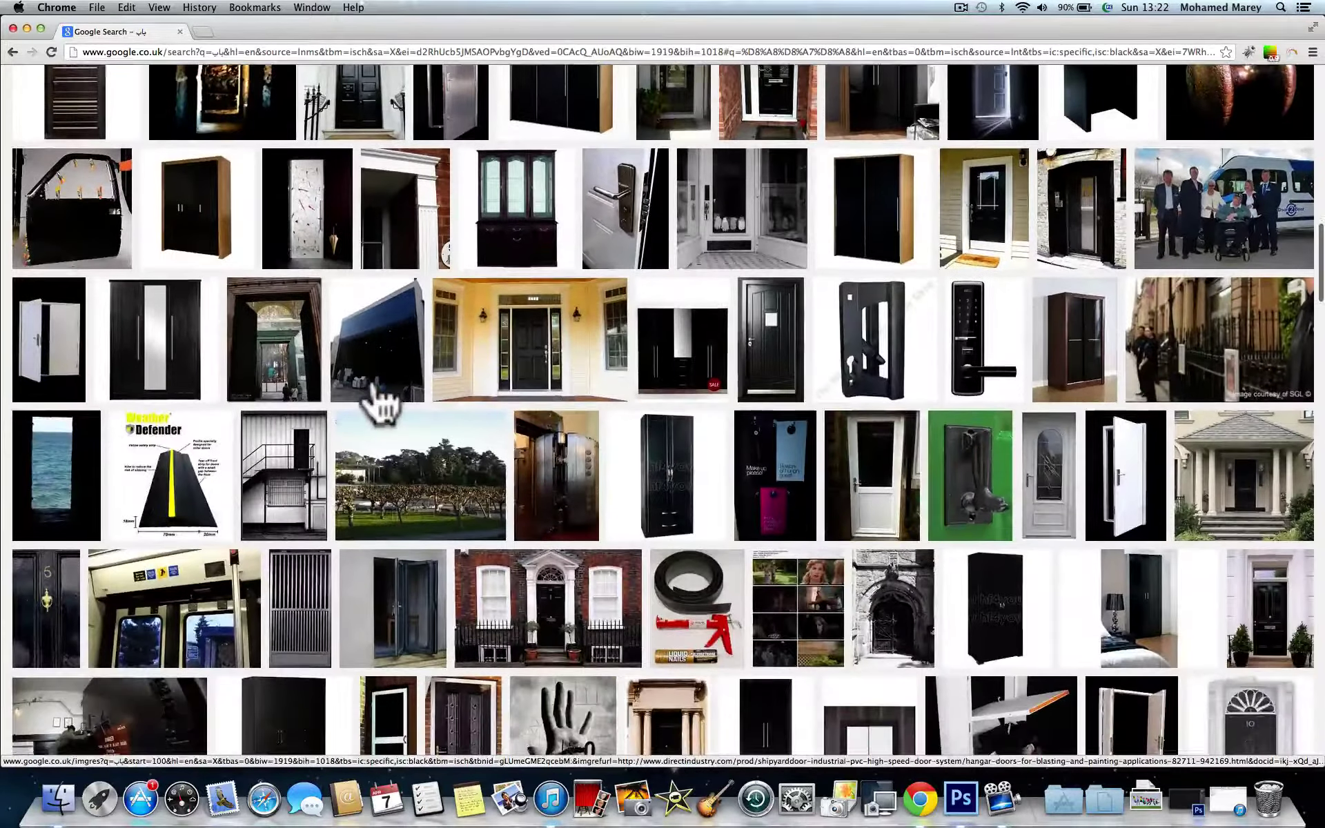
scroll(377, 402, "up", 3)
scroll(373, 407, "up", 4)
scroll(376, 404, "up", 10)
scroll(375, 397, "up", 10)
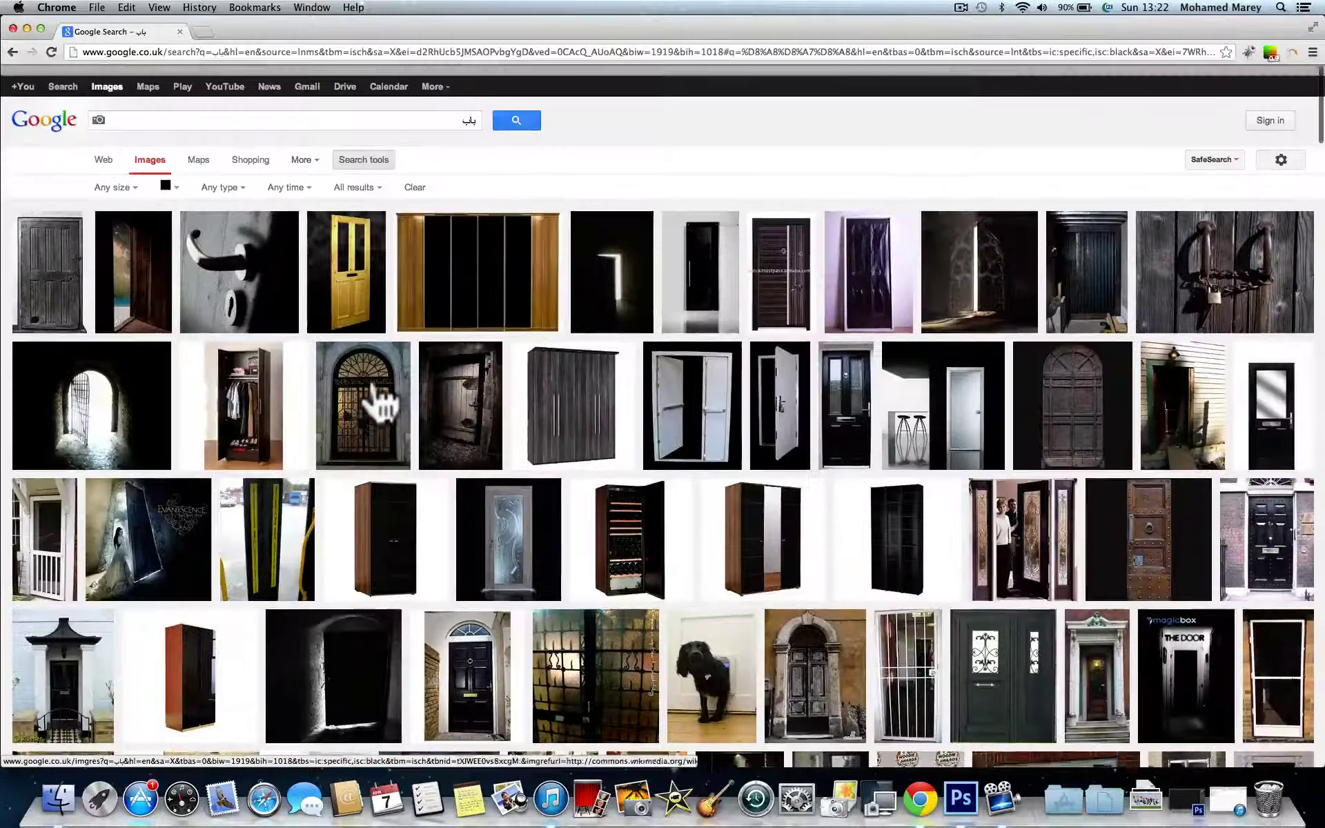
Switch the colour filter to brown to show wooden doors and wardrobes
left_click(169, 176)
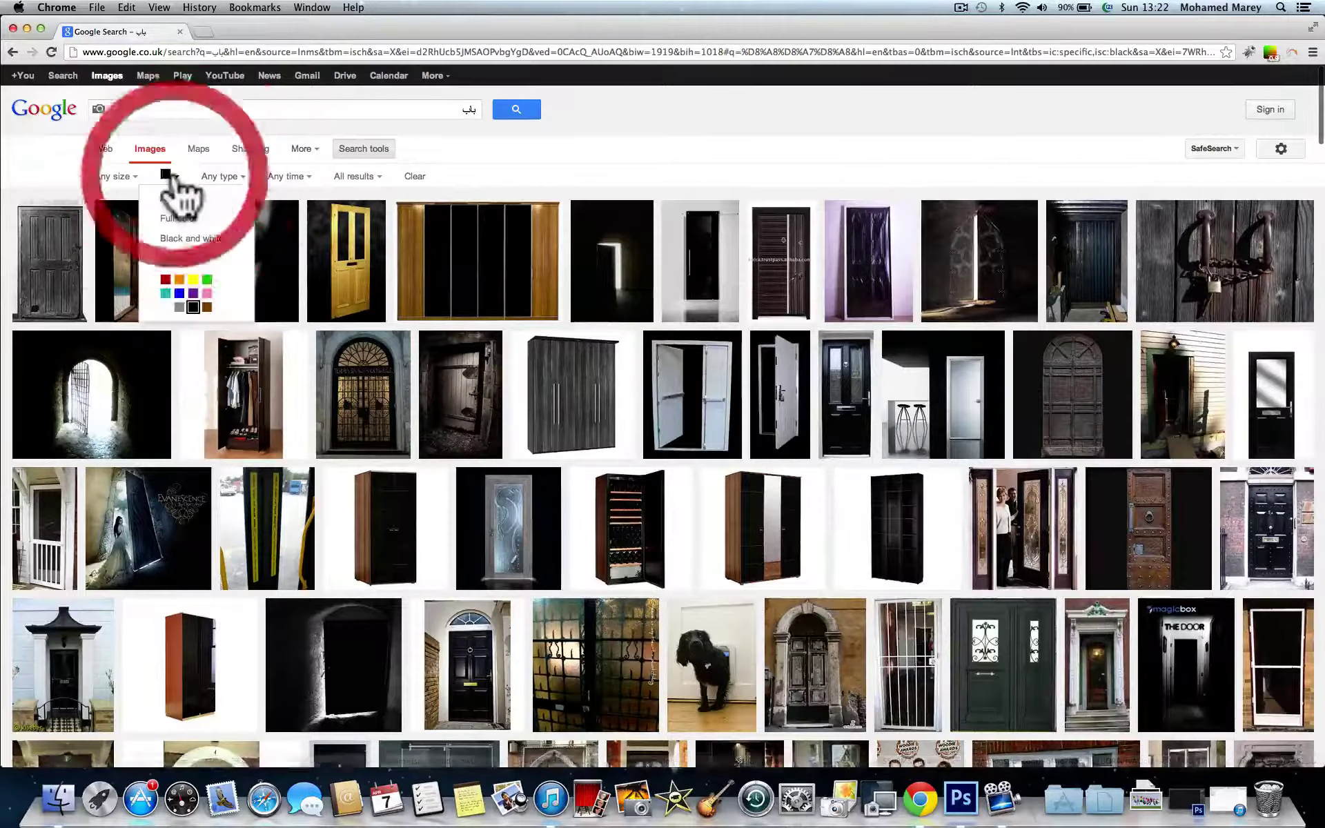
left_click(206, 308)
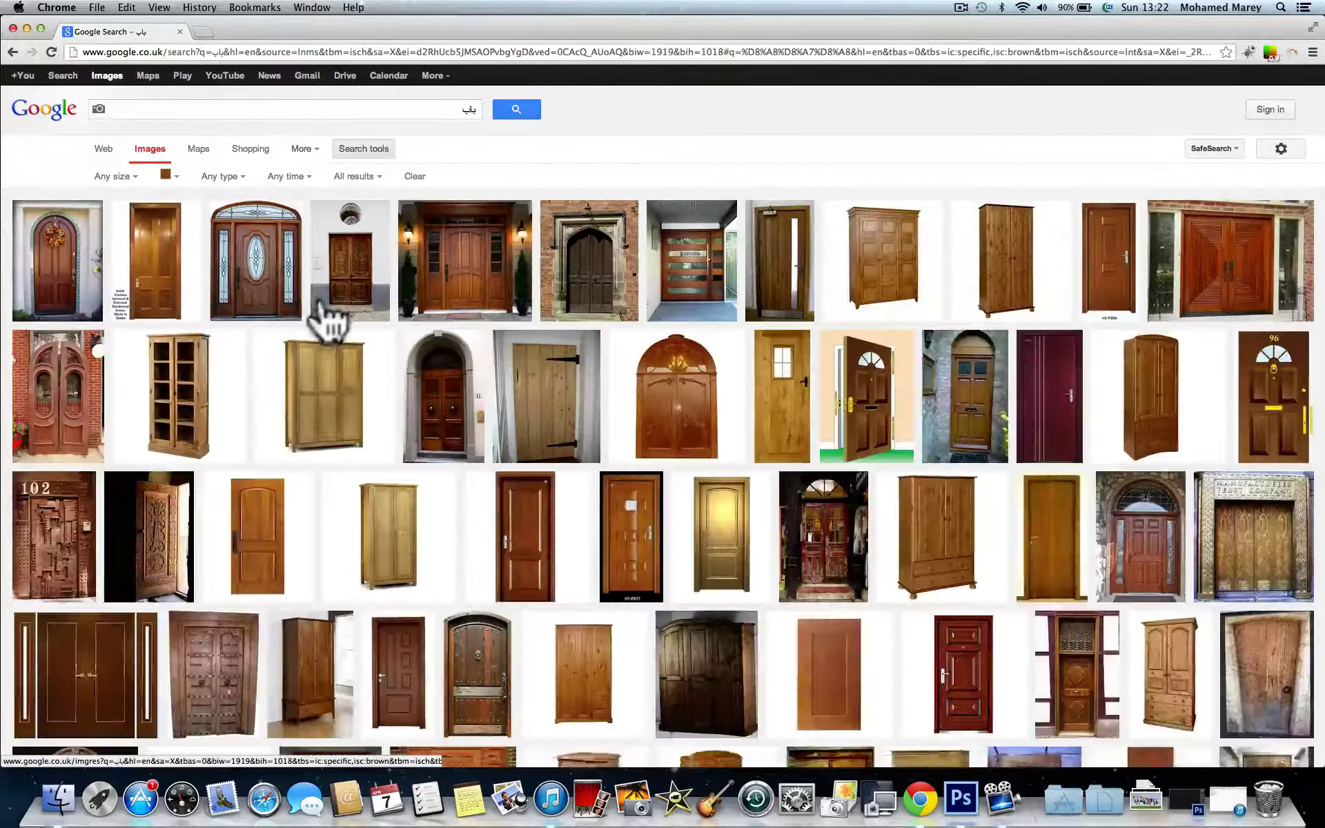
scroll(349, 337, "down", 5)
scroll(348, 337, "down", 5)
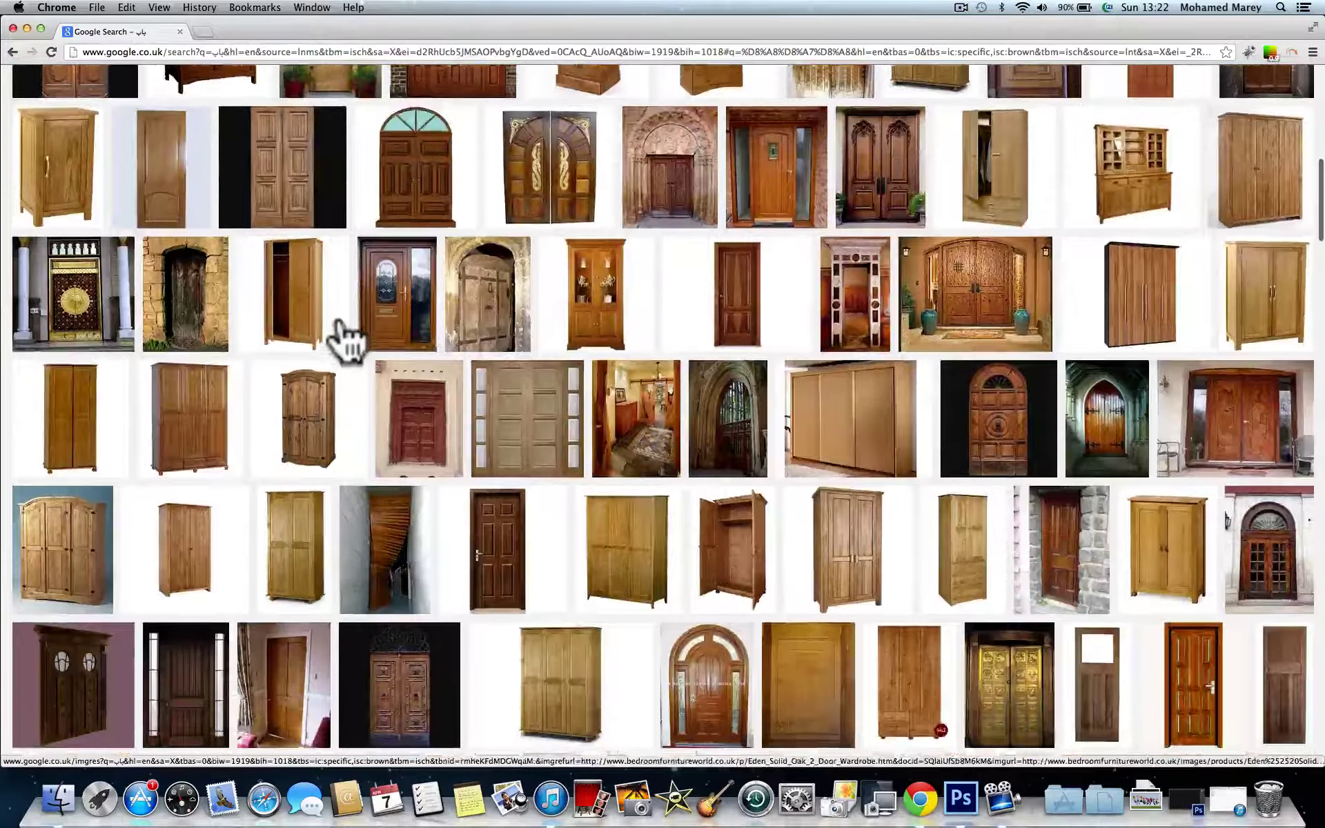
scroll(349, 339, "up", 15)
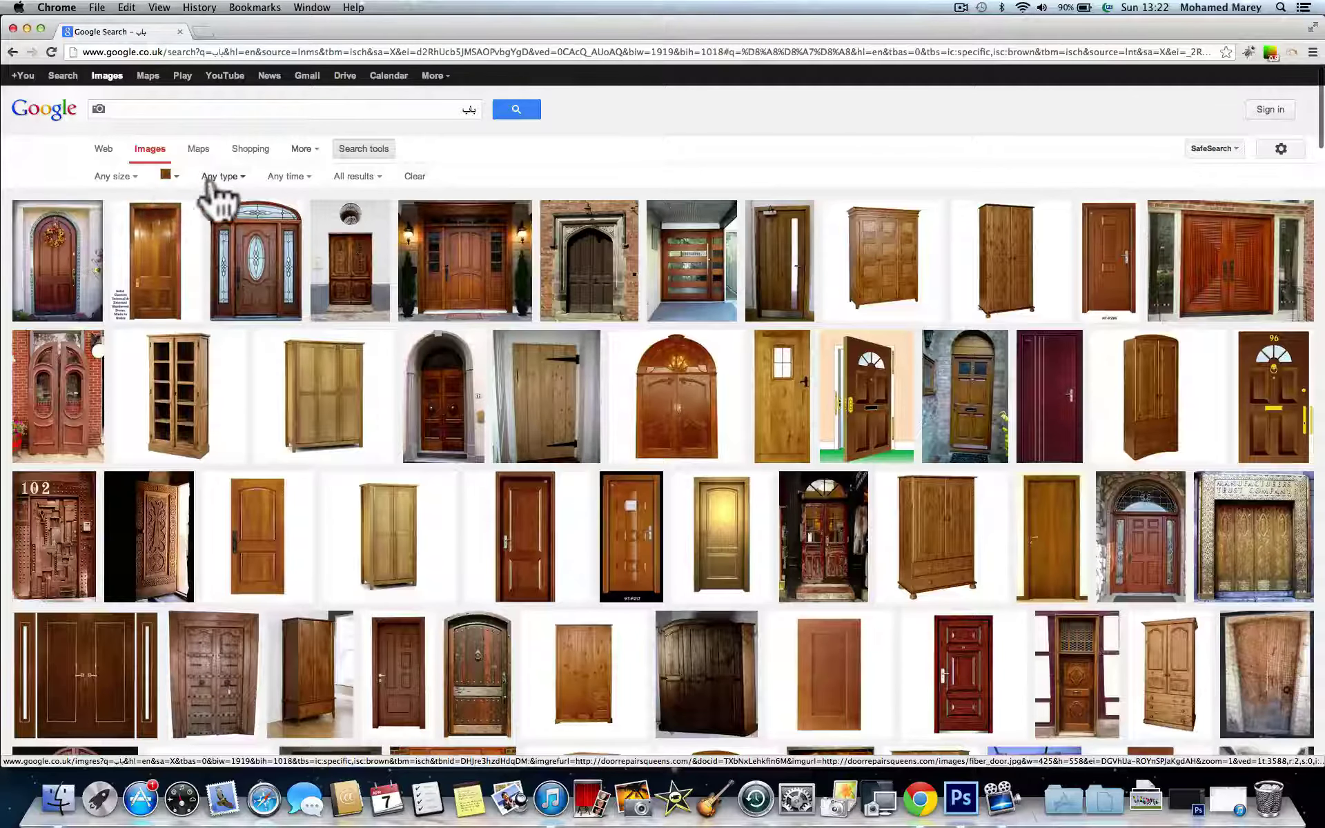
Restrict the brown door results to the Photo type and browse them
left_click(235, 183)
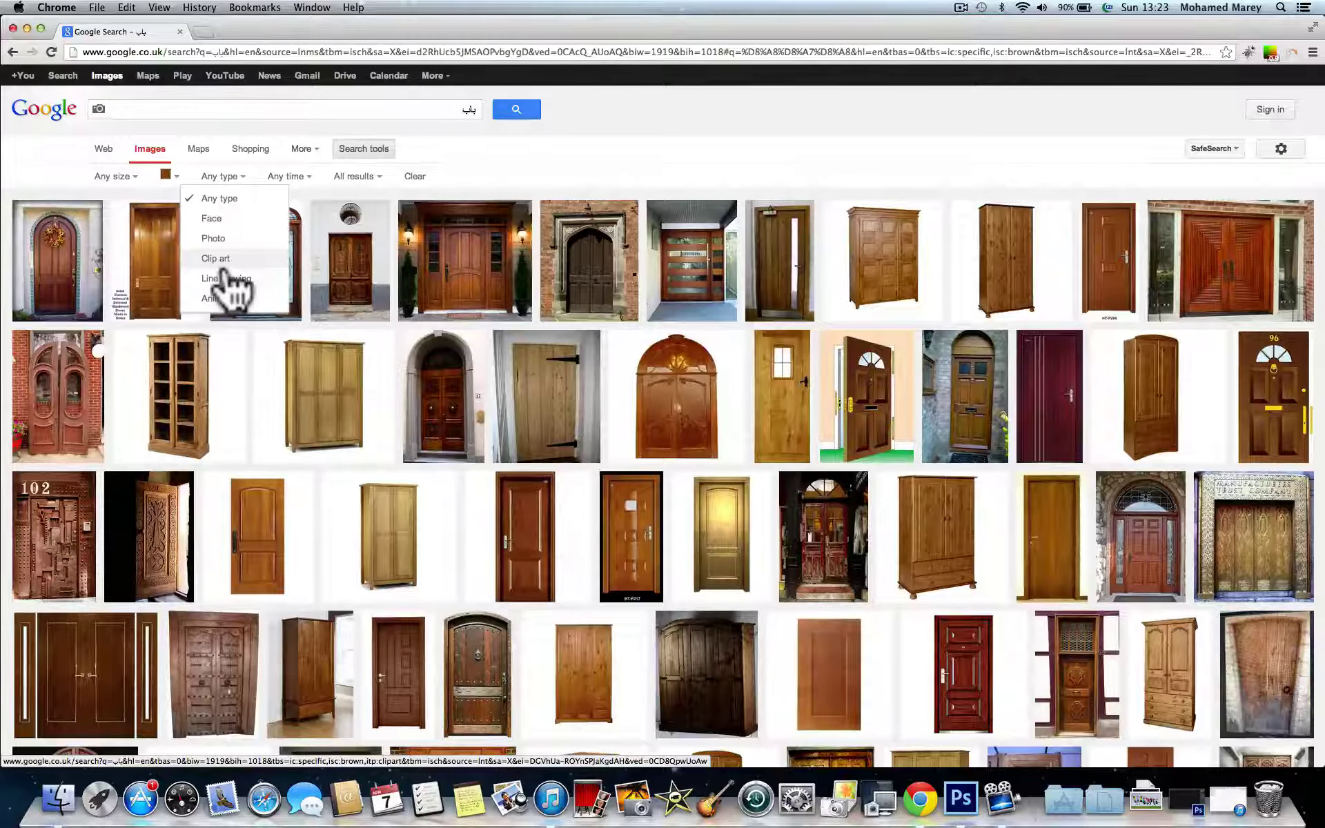
left_click(214, 239)
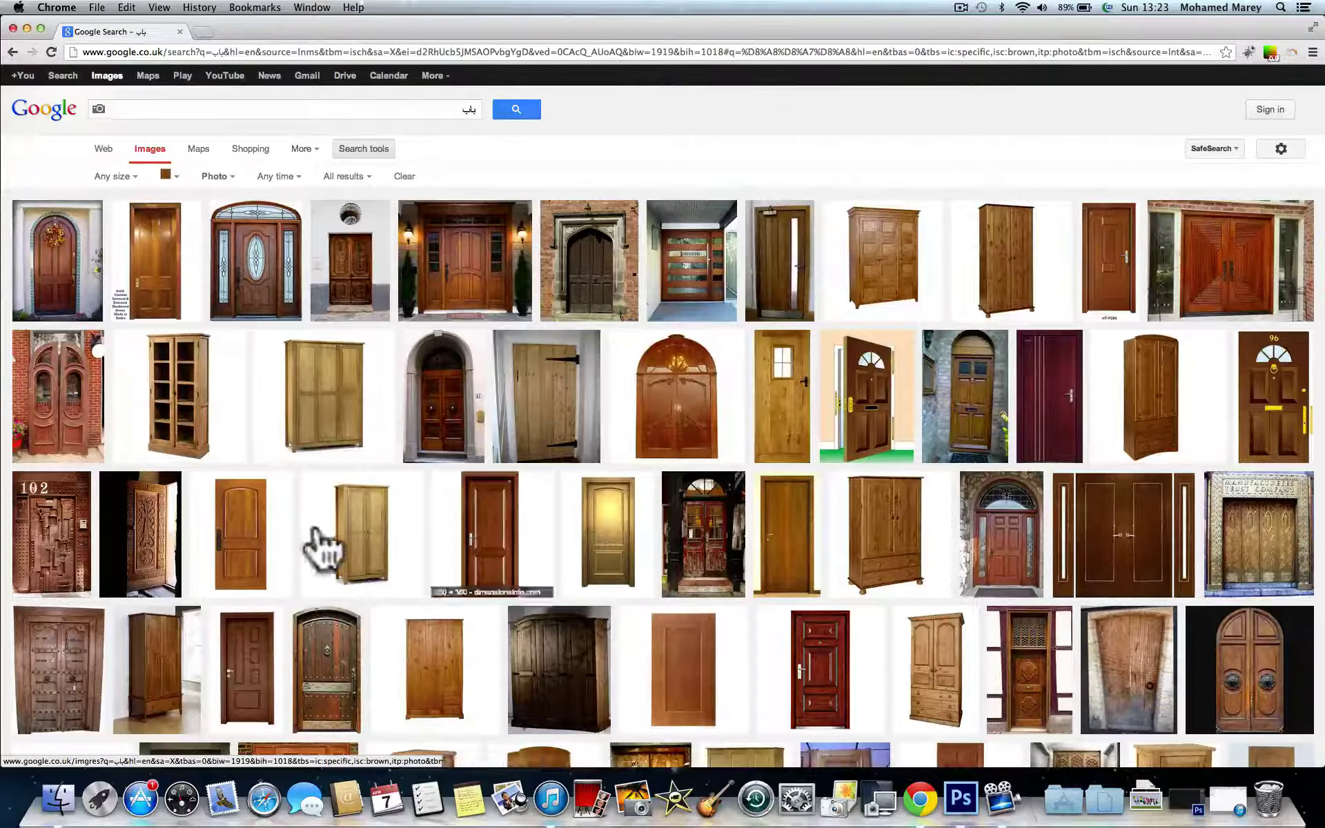
scroll(606, 526, "down", 2)
scroll(607, 527, "down", 4)
scroll(594, 518, "up", 6)
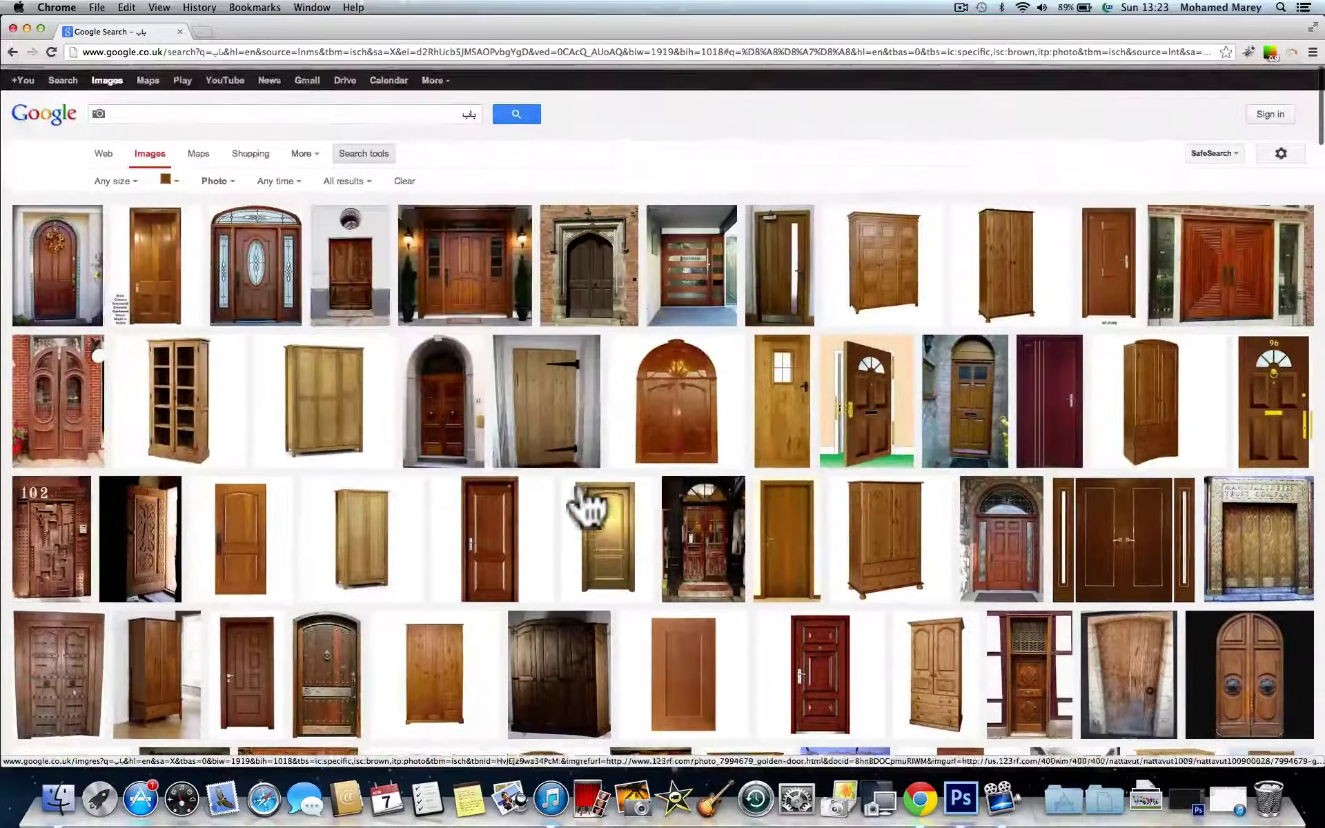
Change the image type filter from Photo to Clip art
left_click(219, 177)
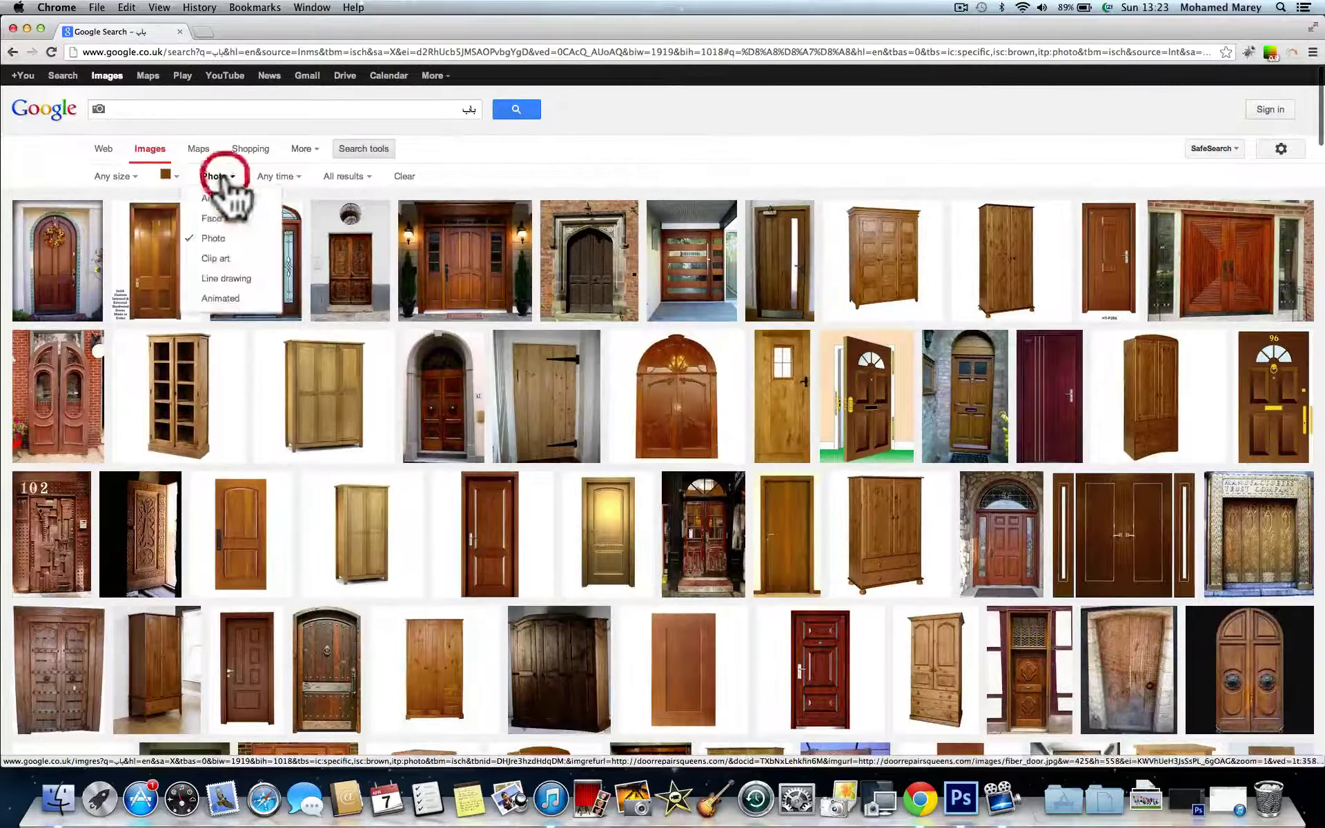
left_click(220, 259)
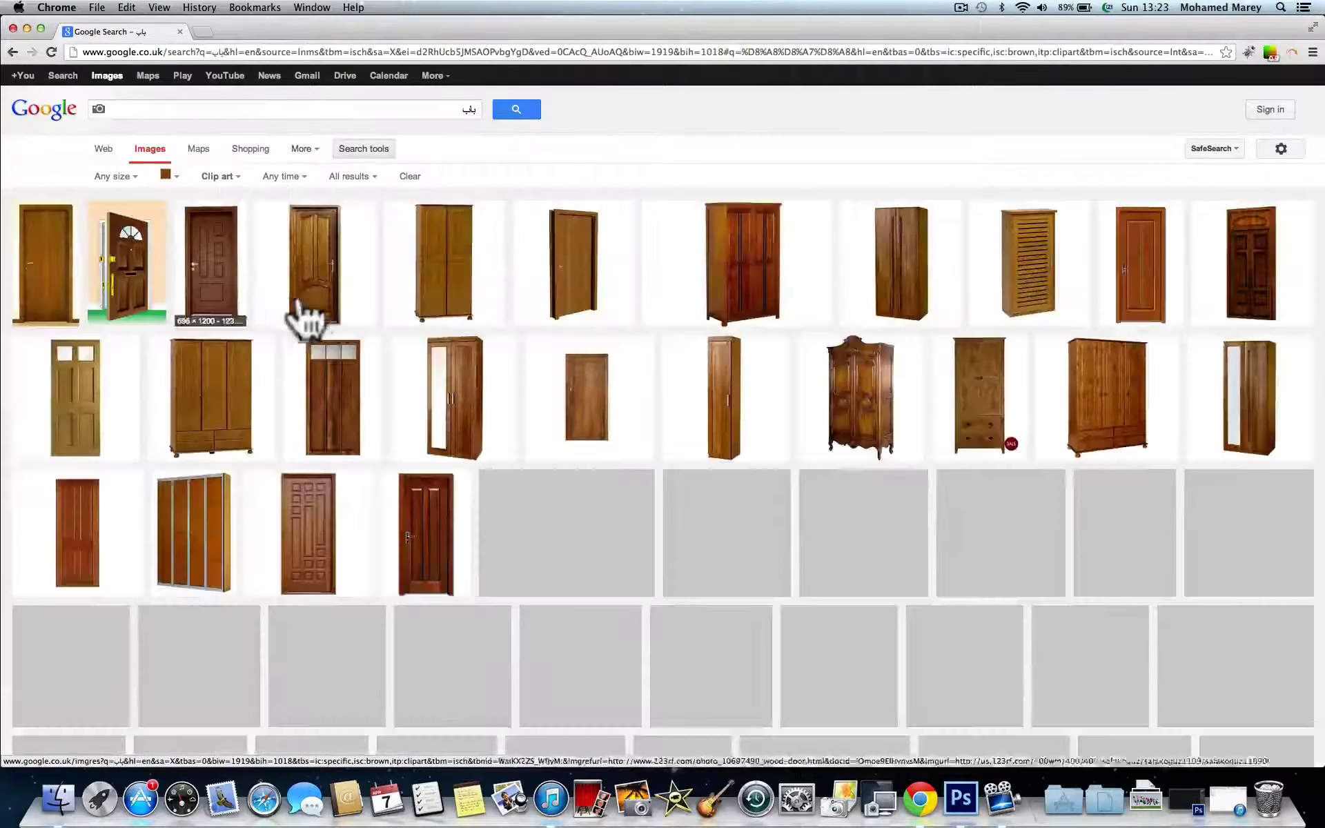
scroll(462, 361, "down", 5)
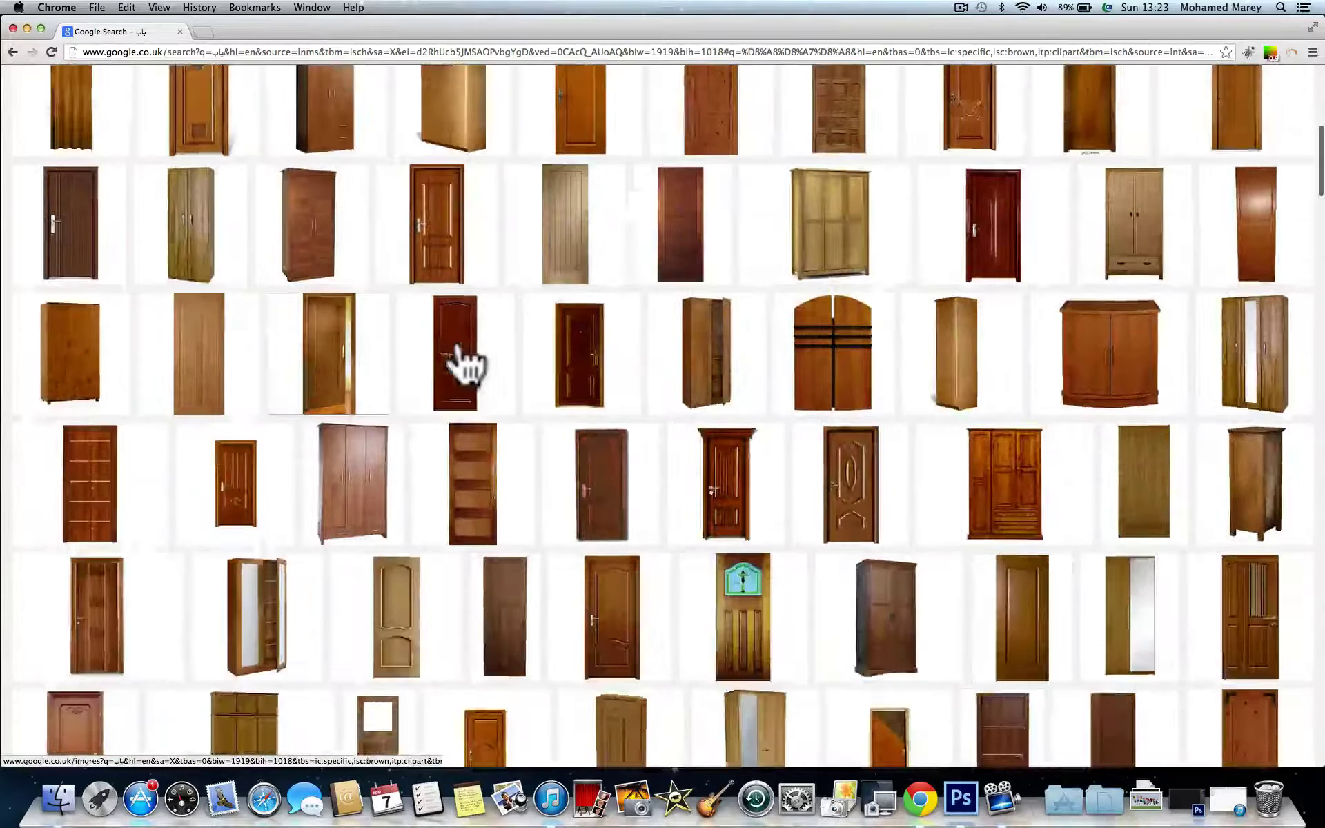
scroll(462, 361, "up", 3)
scroll(462, 361, "up", 3)
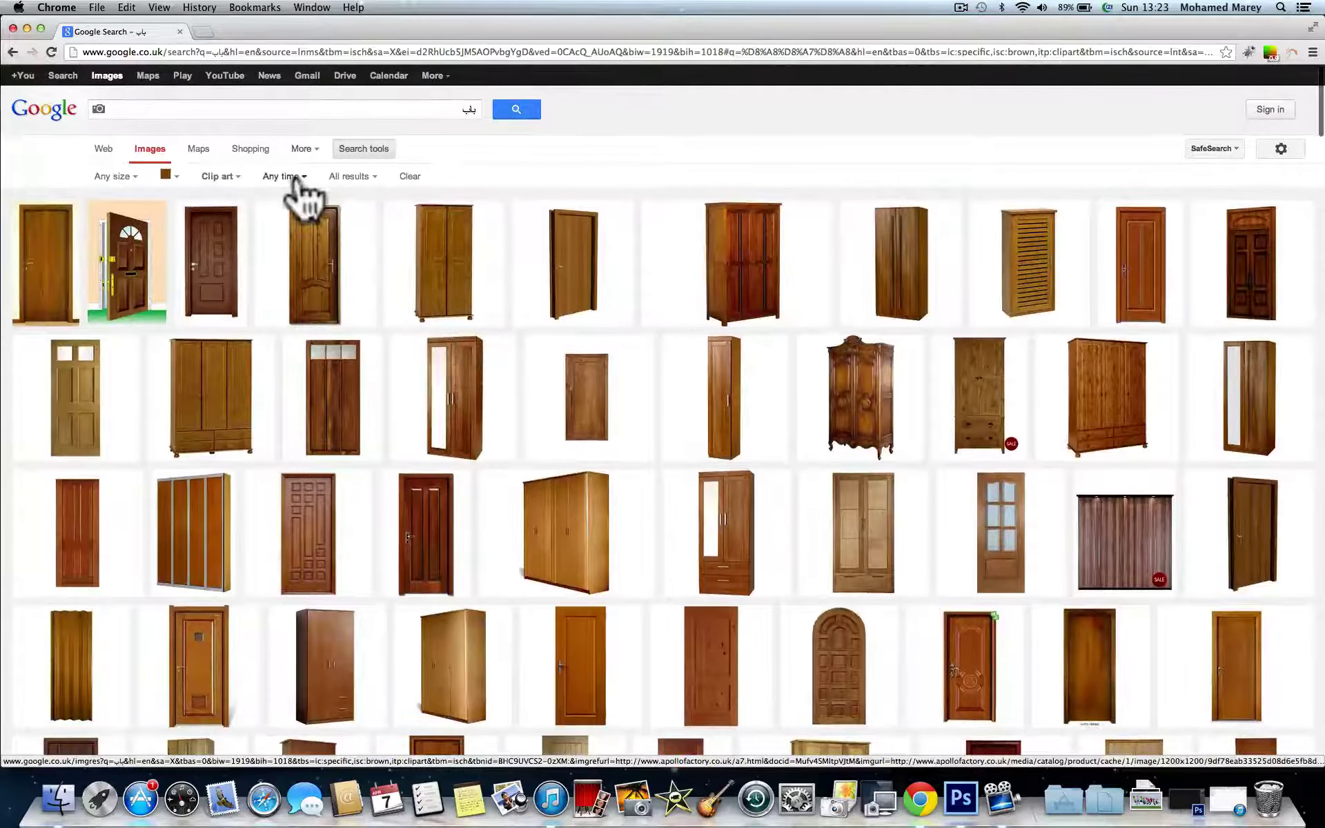
Leave Any time and All results unchanged, then clear every active search filter
left_click(295, 181)
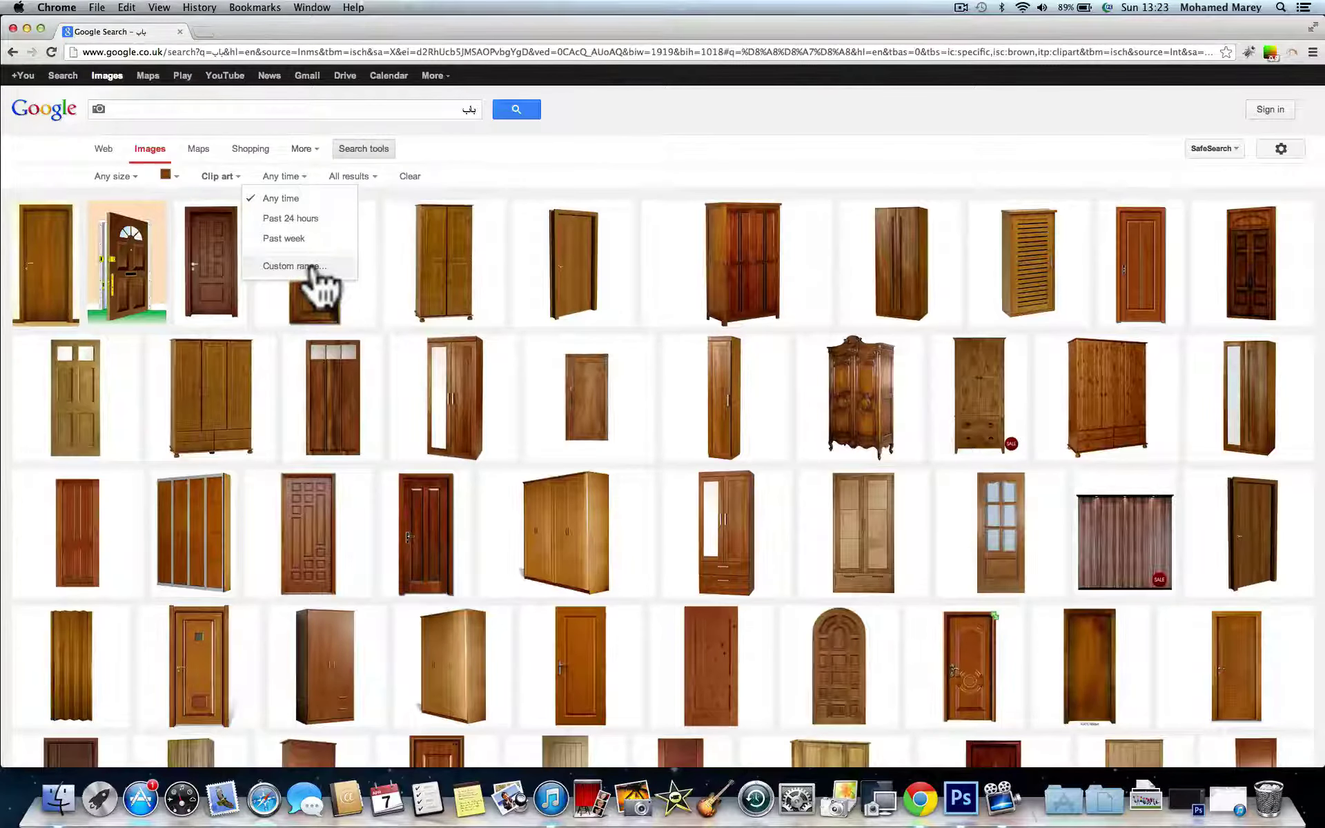
left_click(469, 181)
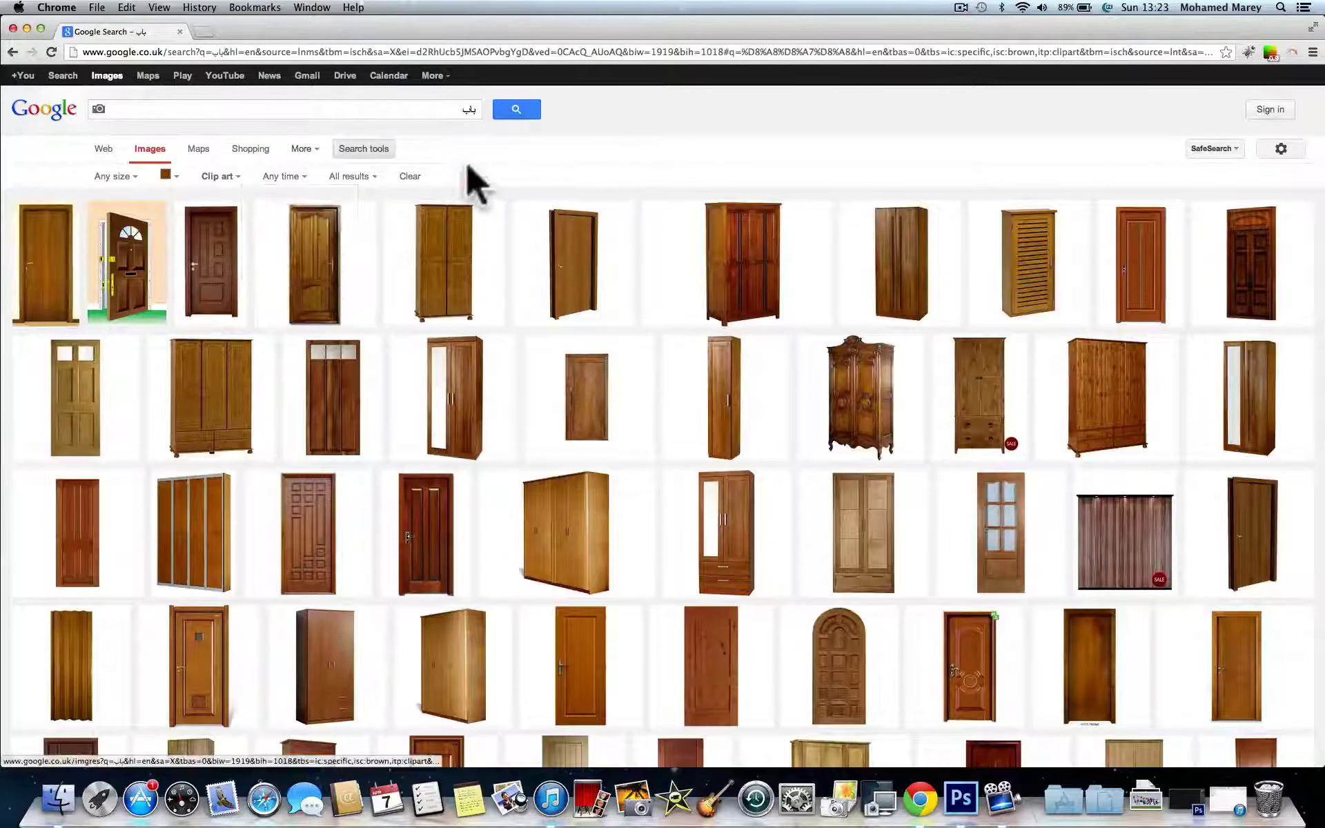
left_click(370, 181)
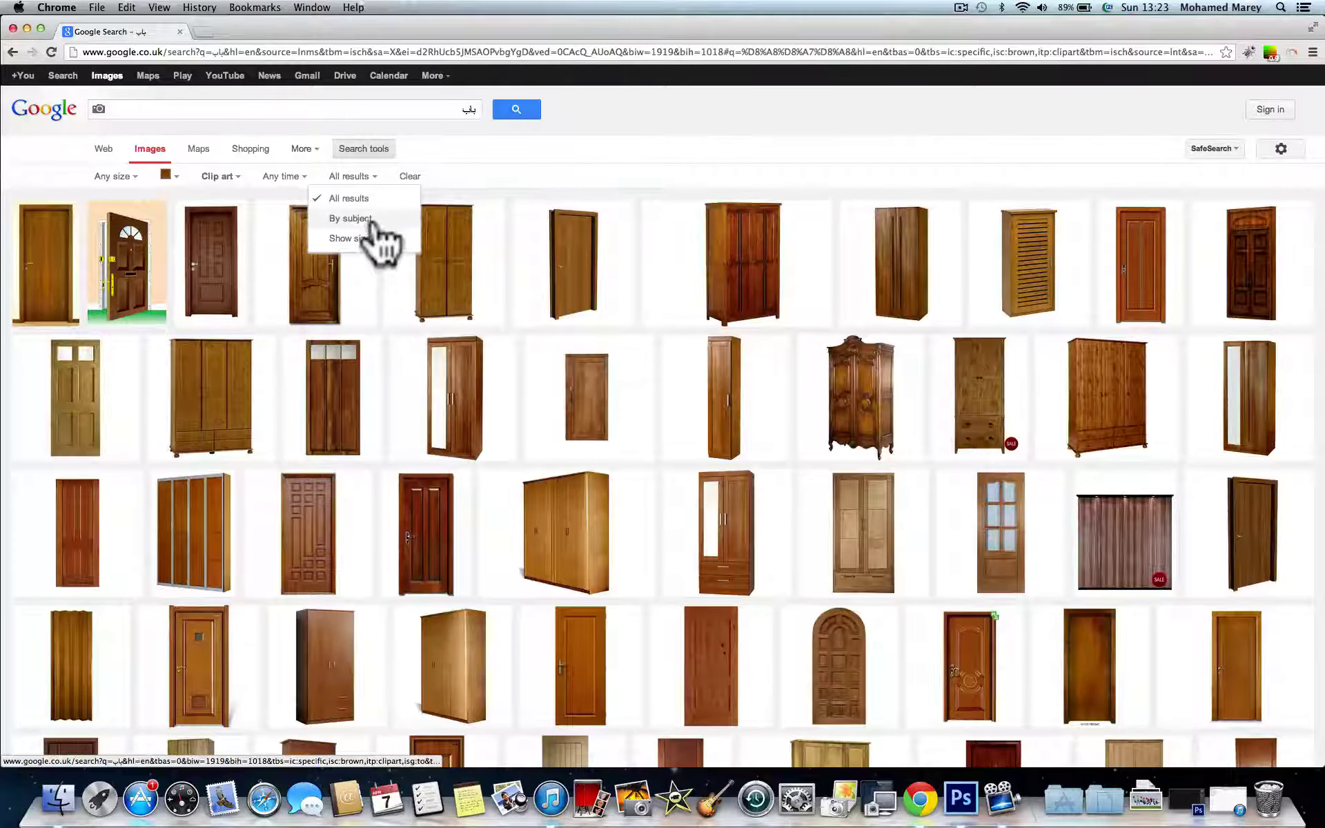
left_click(510, 162)
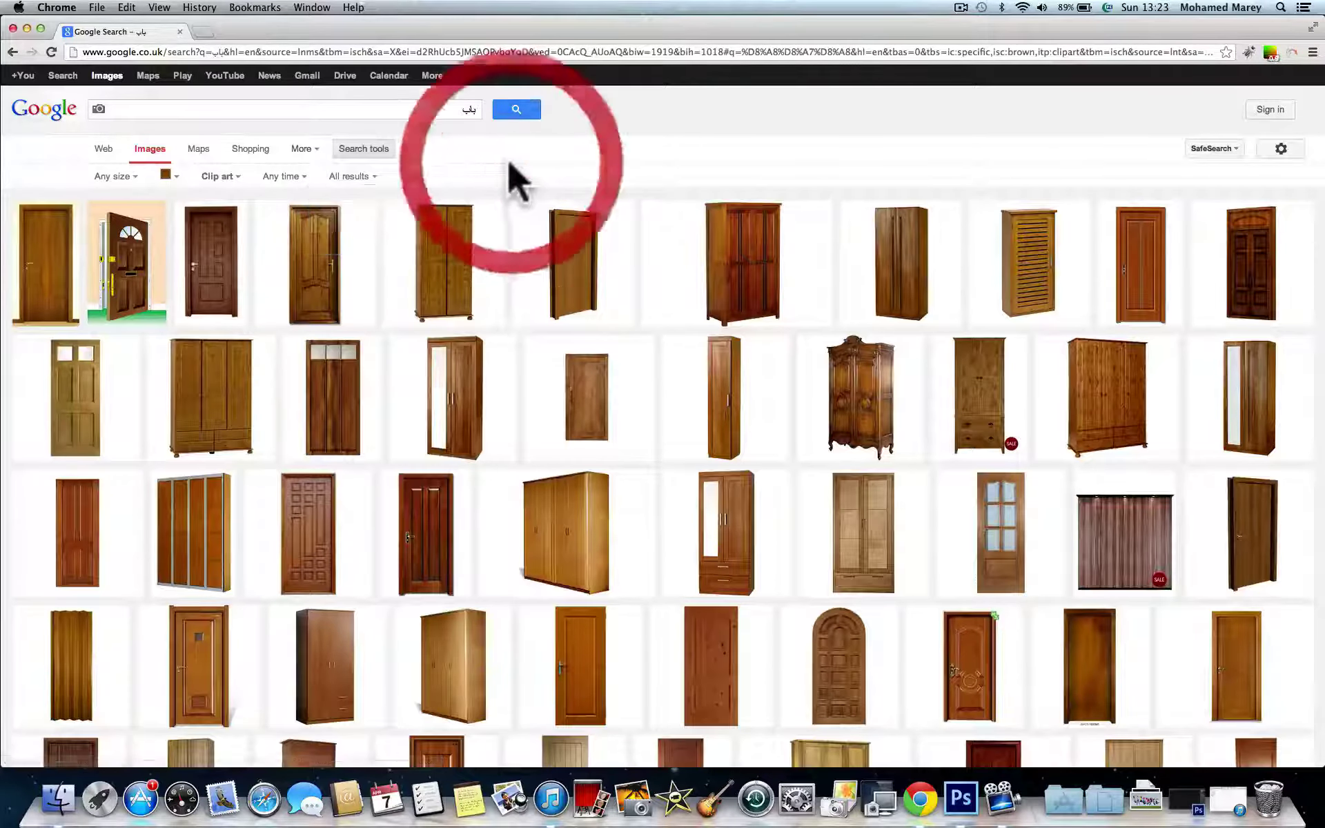
left_click(368, 149)
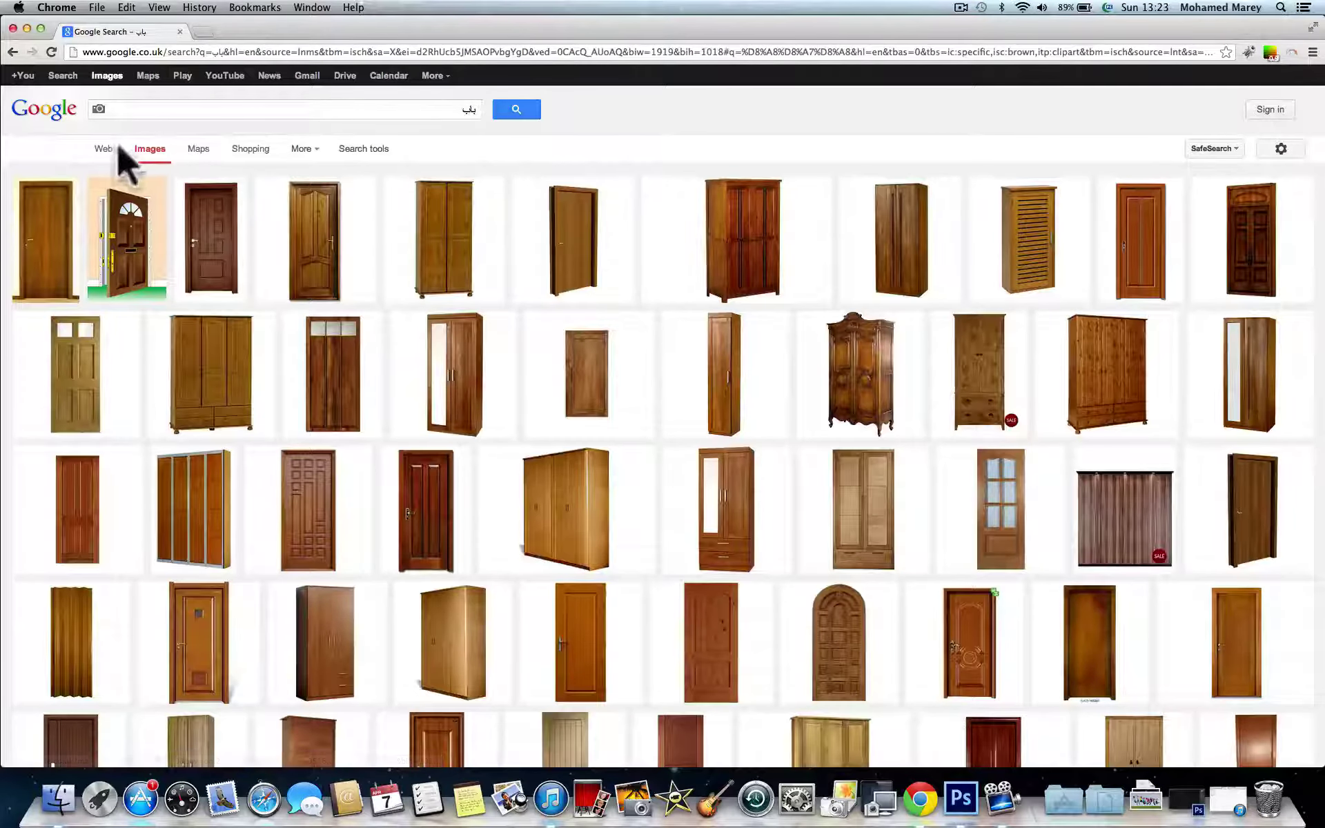
left_click(362, 152)
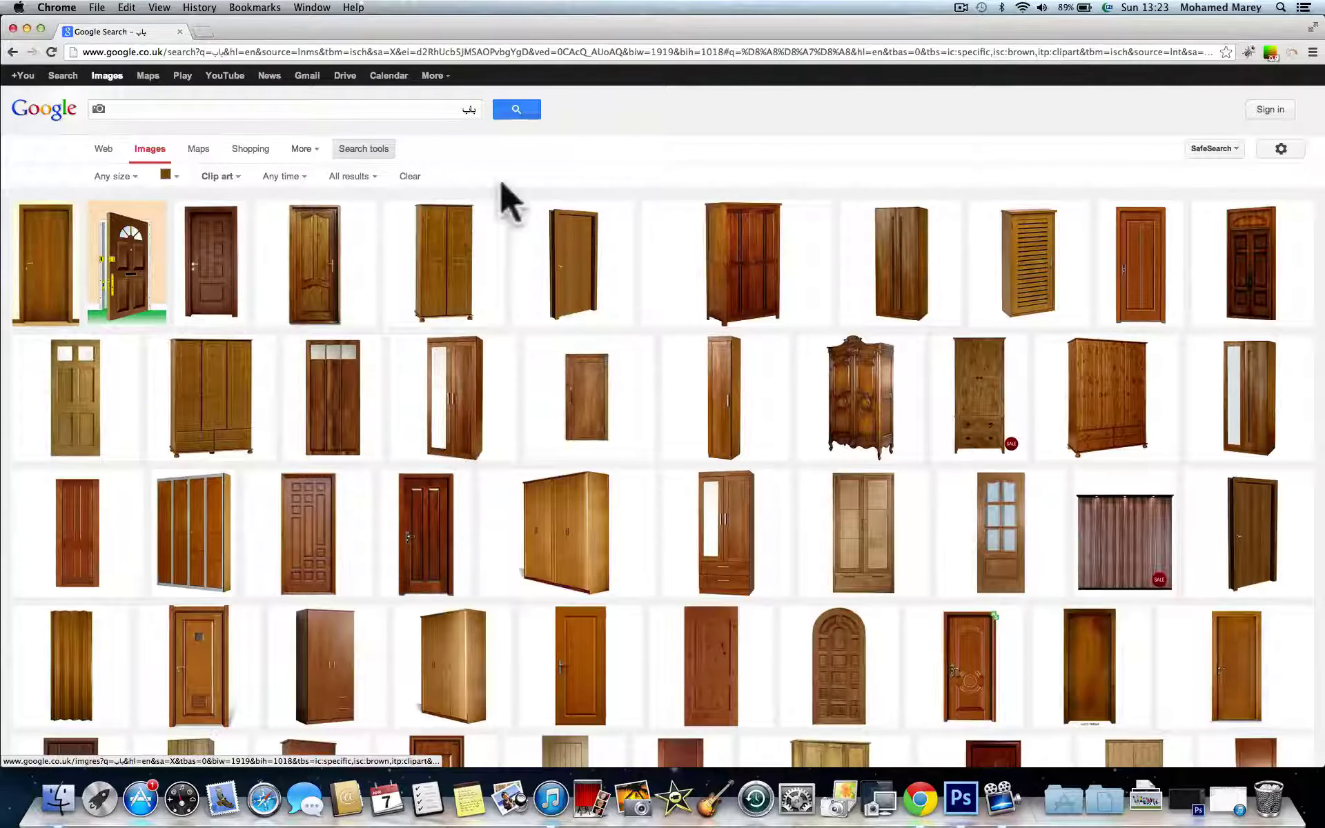
left_click(409, 178)
Show only Large images and preview the two-door glass teak cabinet
left_click(351, 152)
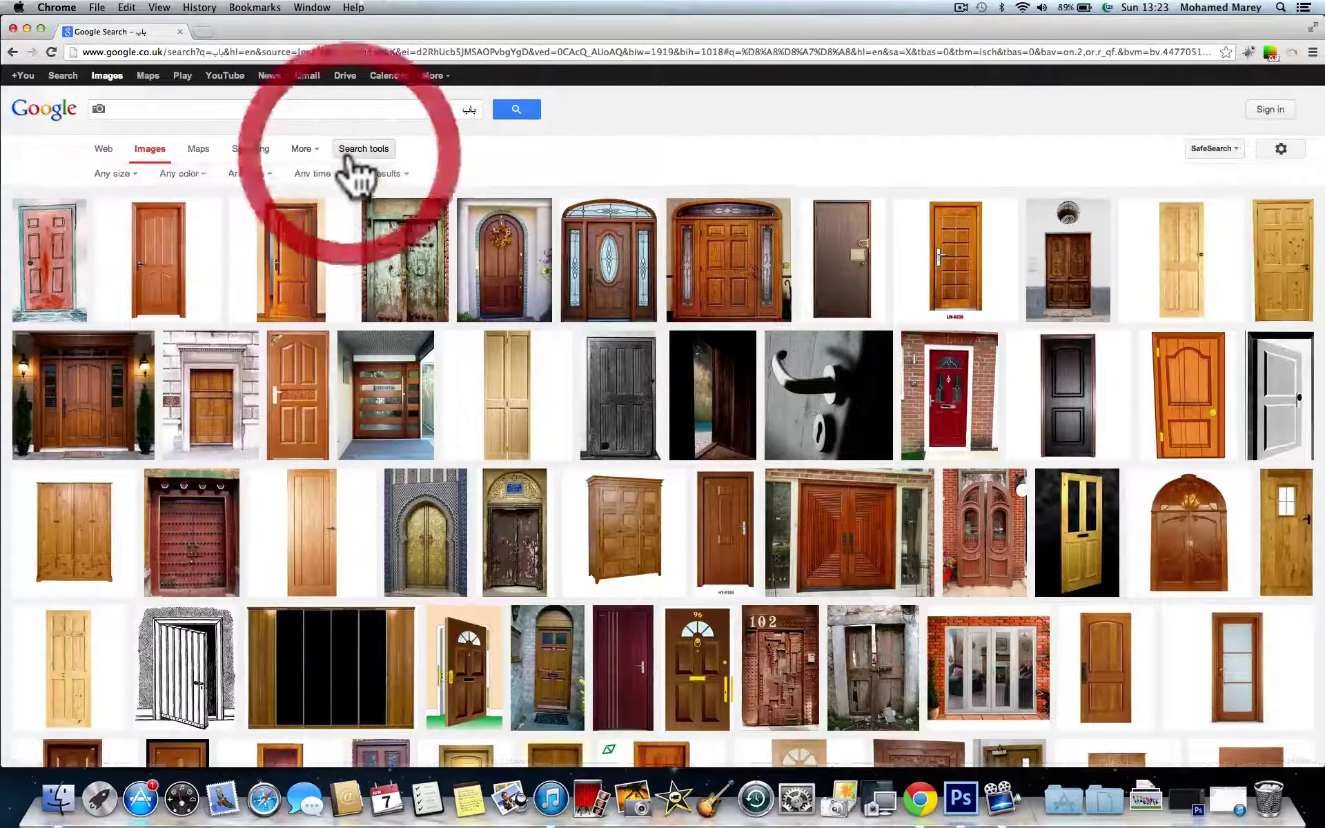
left_click(116, 176)
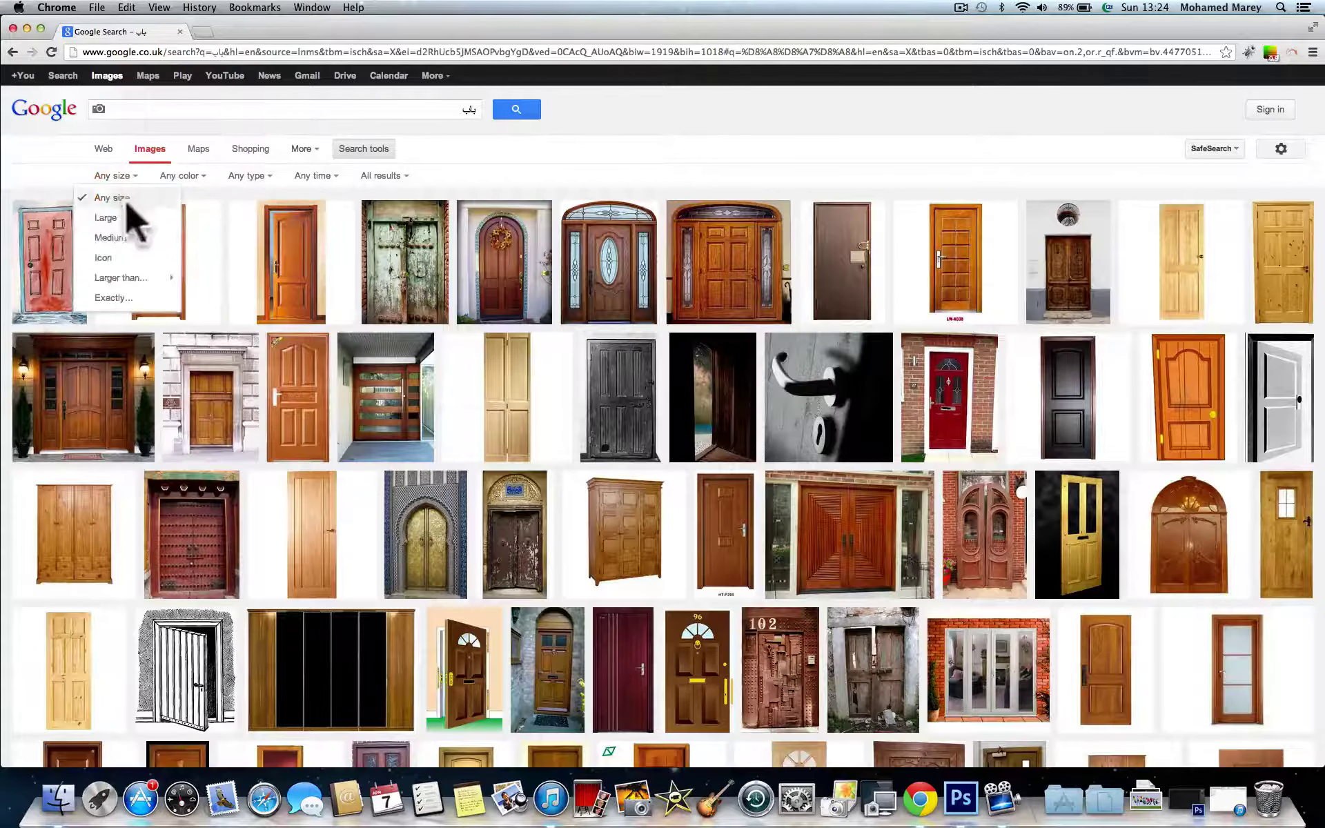
left_click(107, 218)
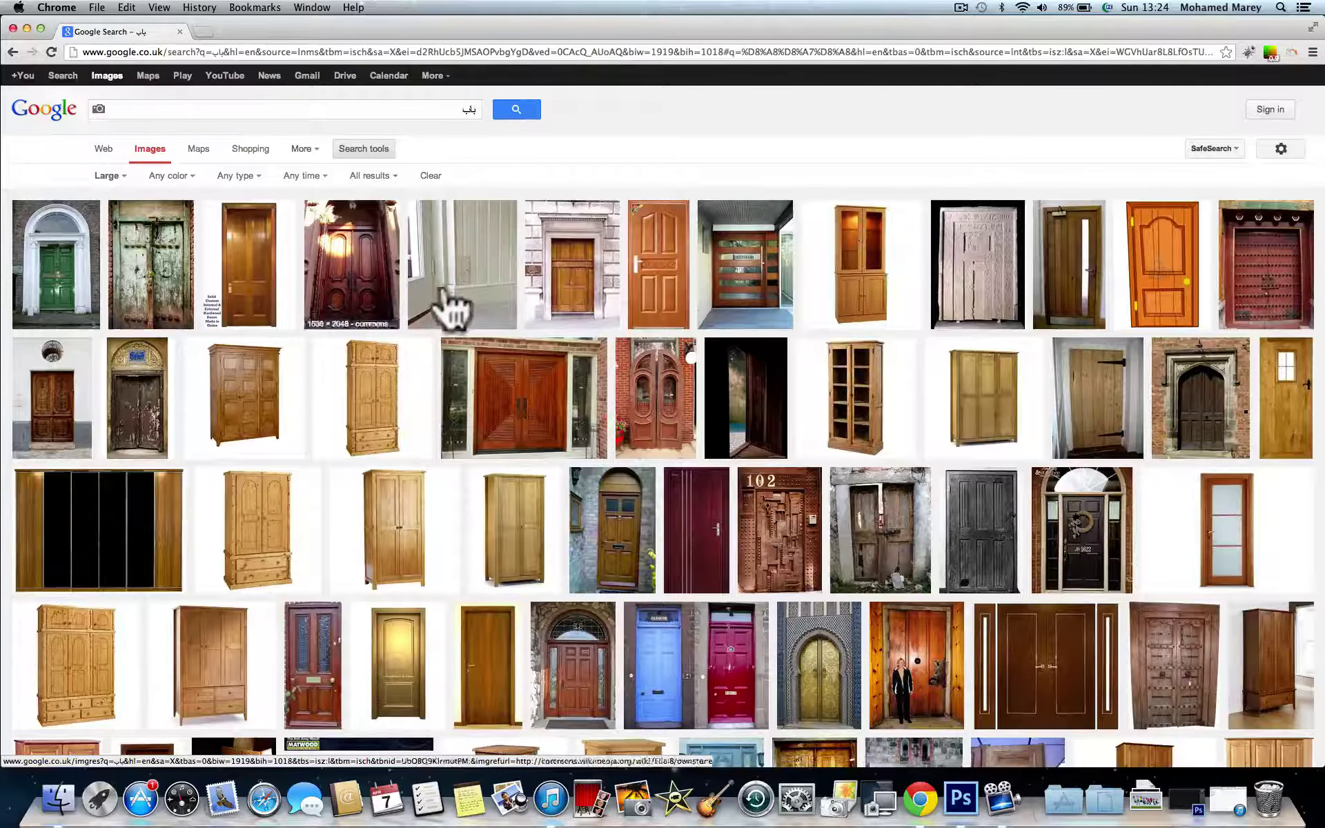
mouse_move(855, 397)
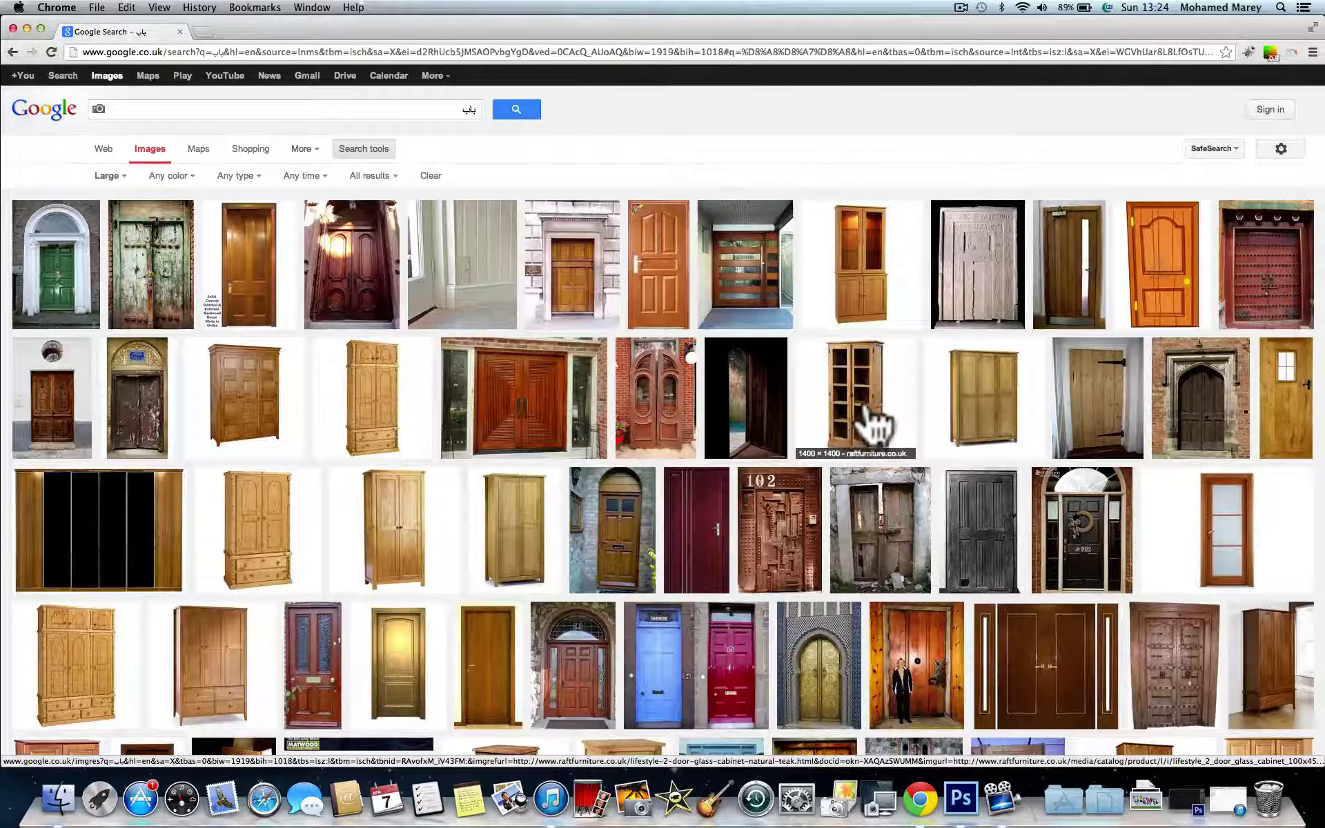
left_click(866, 418)
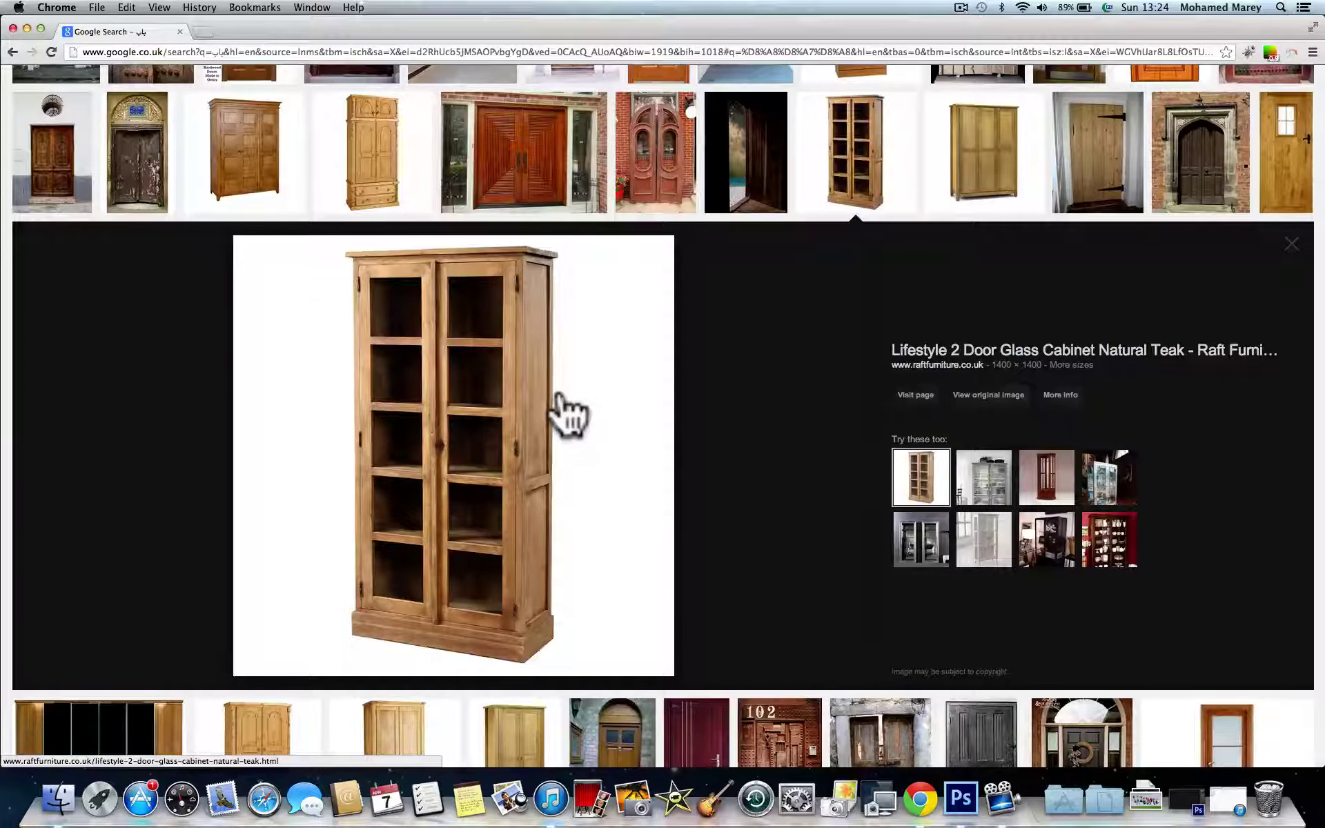
Choose Save Image As… from the cabinet image's context menu
right_click(572, 343)
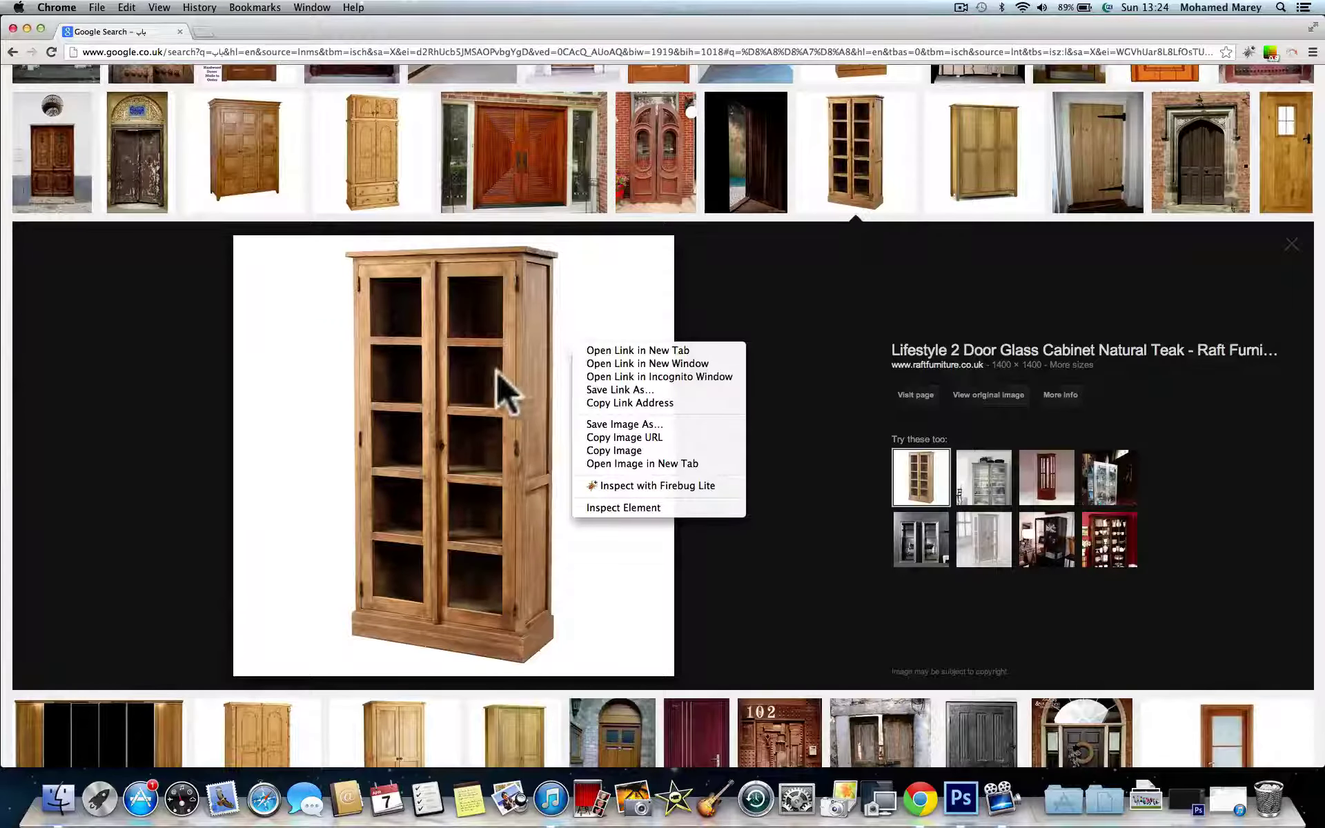
left_click(853, 333)
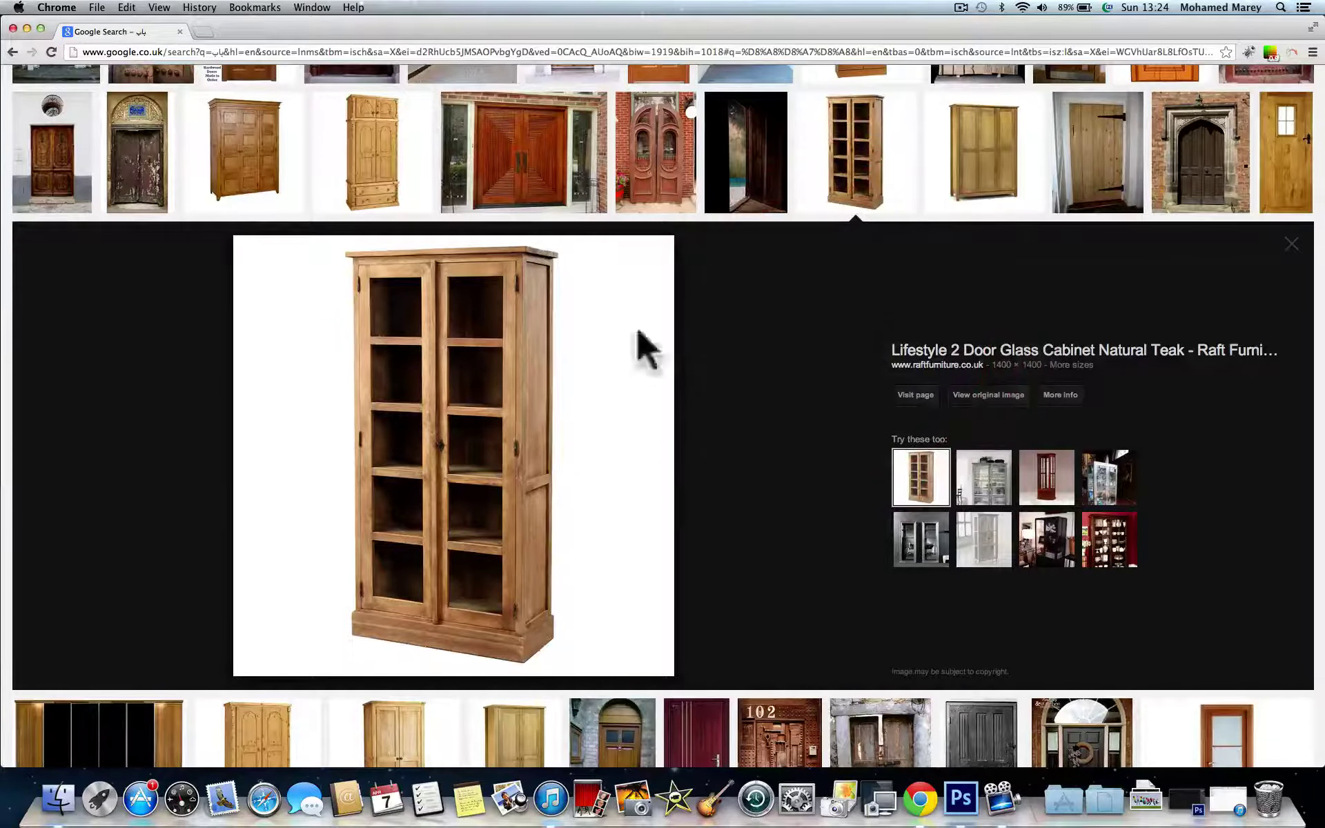
right_click(444, 369)
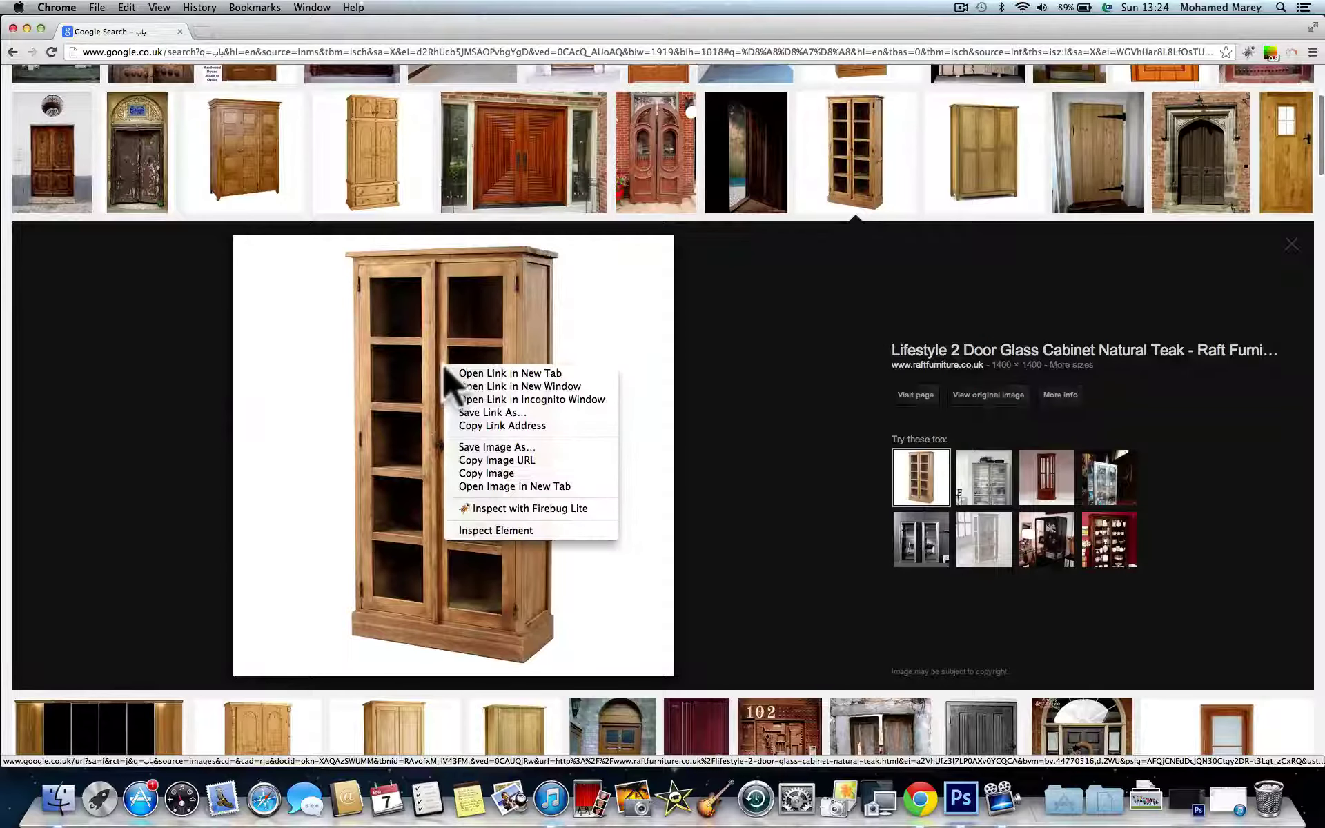
left_click(508, 445)
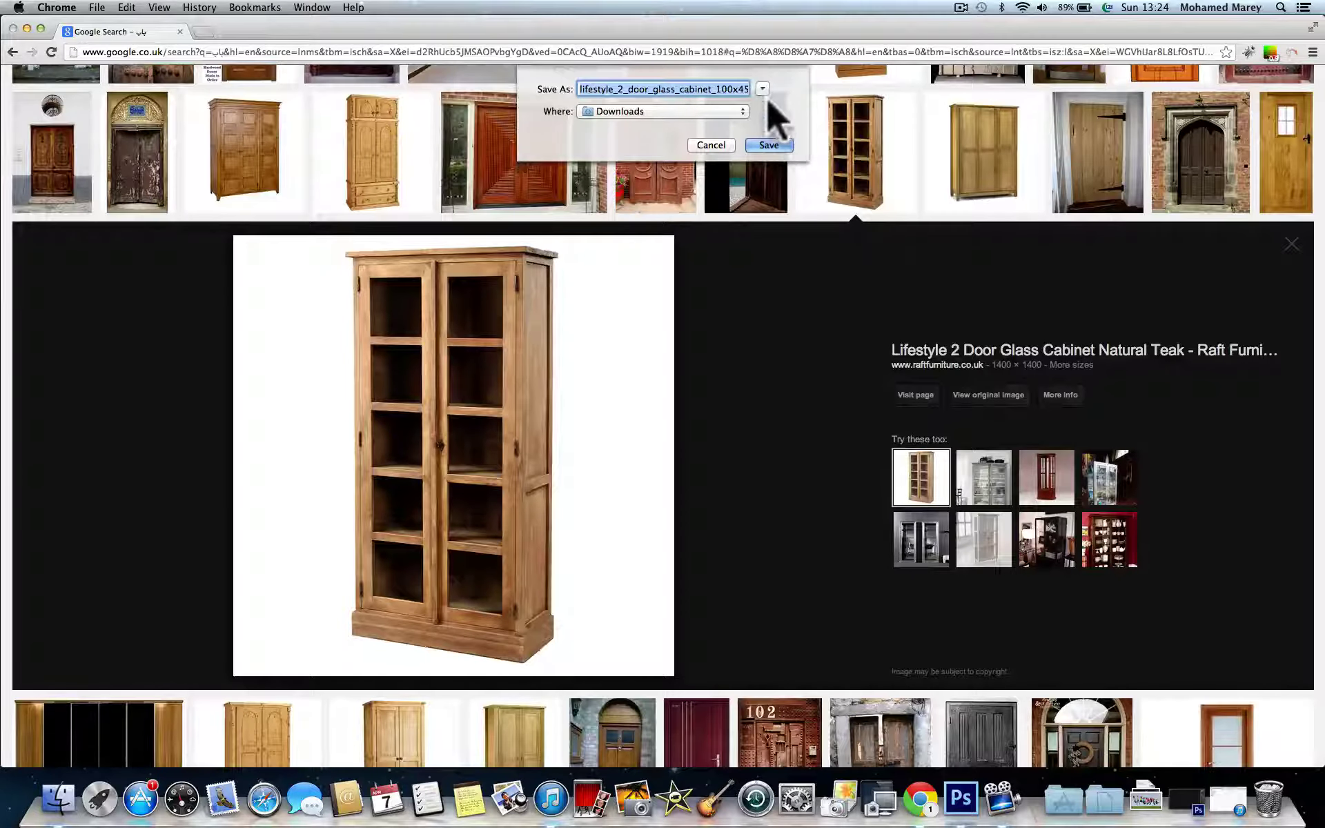
Browse Applications, Desktop and Documents in the expanded save dialog, then cancel saving
left_click(762, 90)
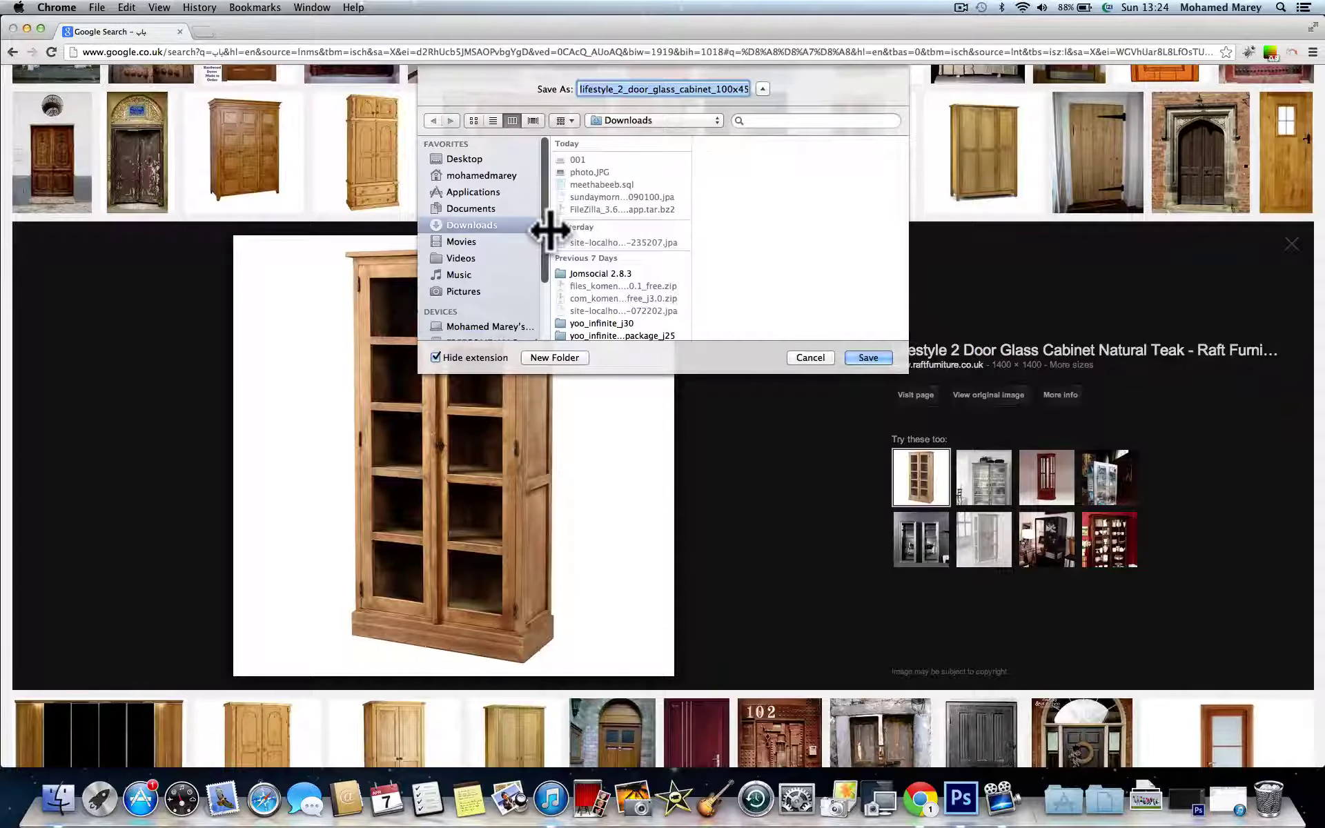
left_click_drag(549, 230, 590, 230)
scroll(508, 227, "down", 3)
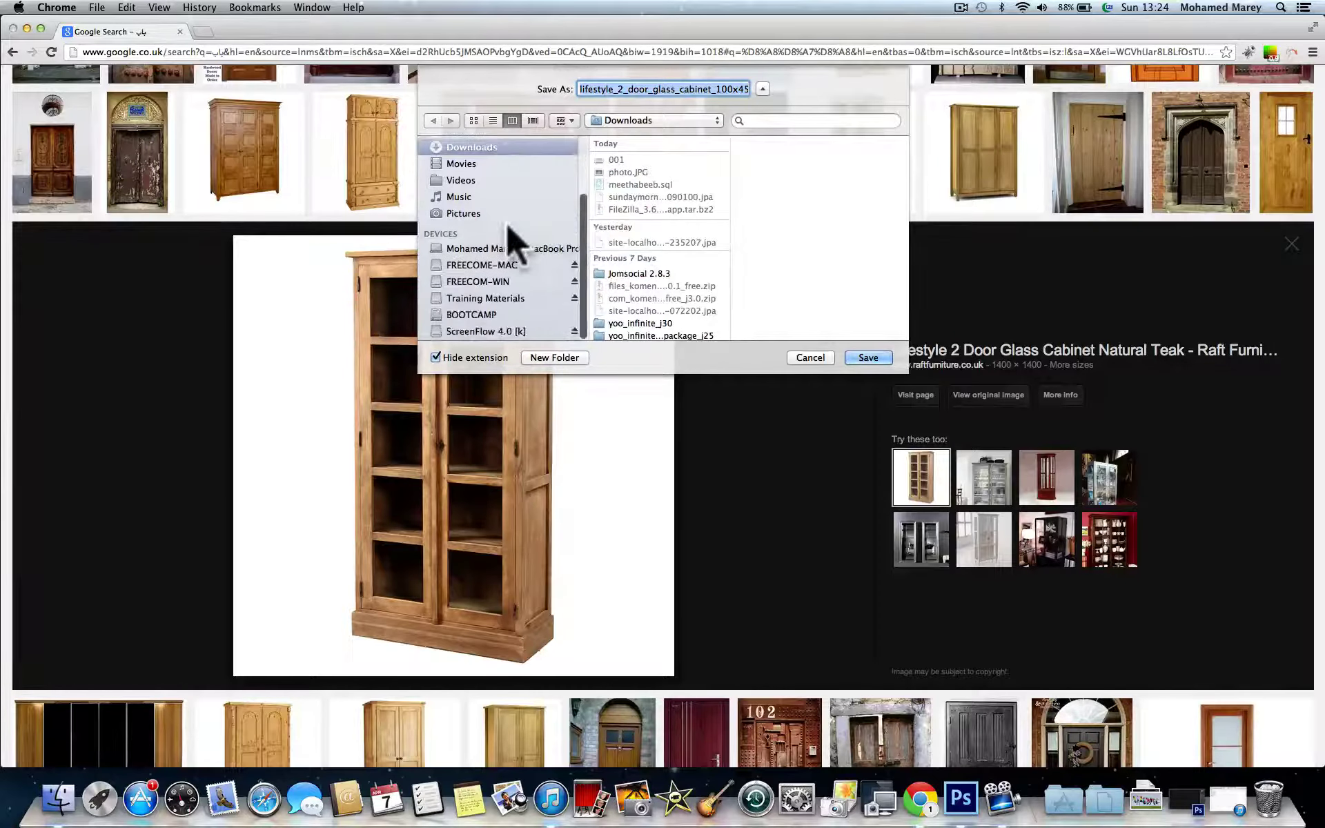
scroll(508, 227, "up", 5)
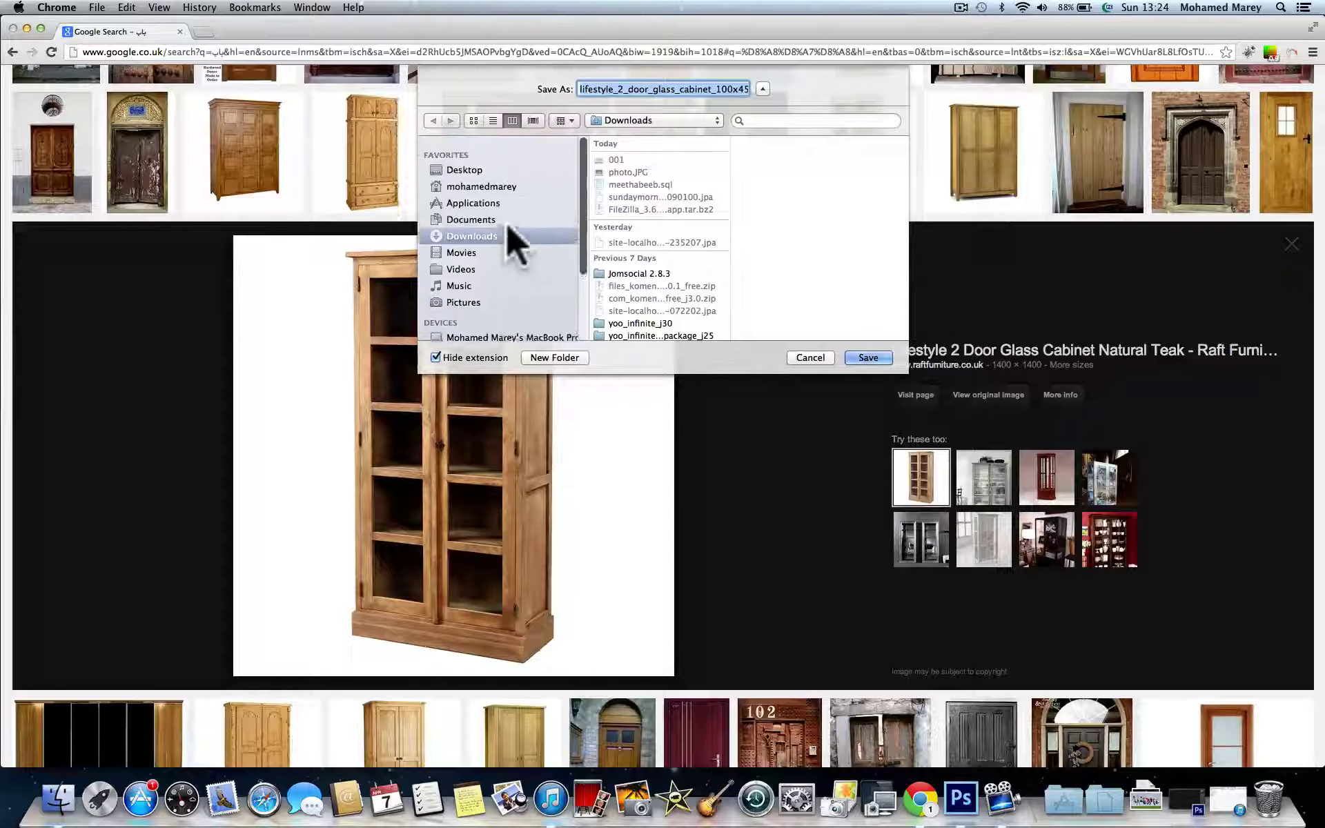
left_click(483, 193)
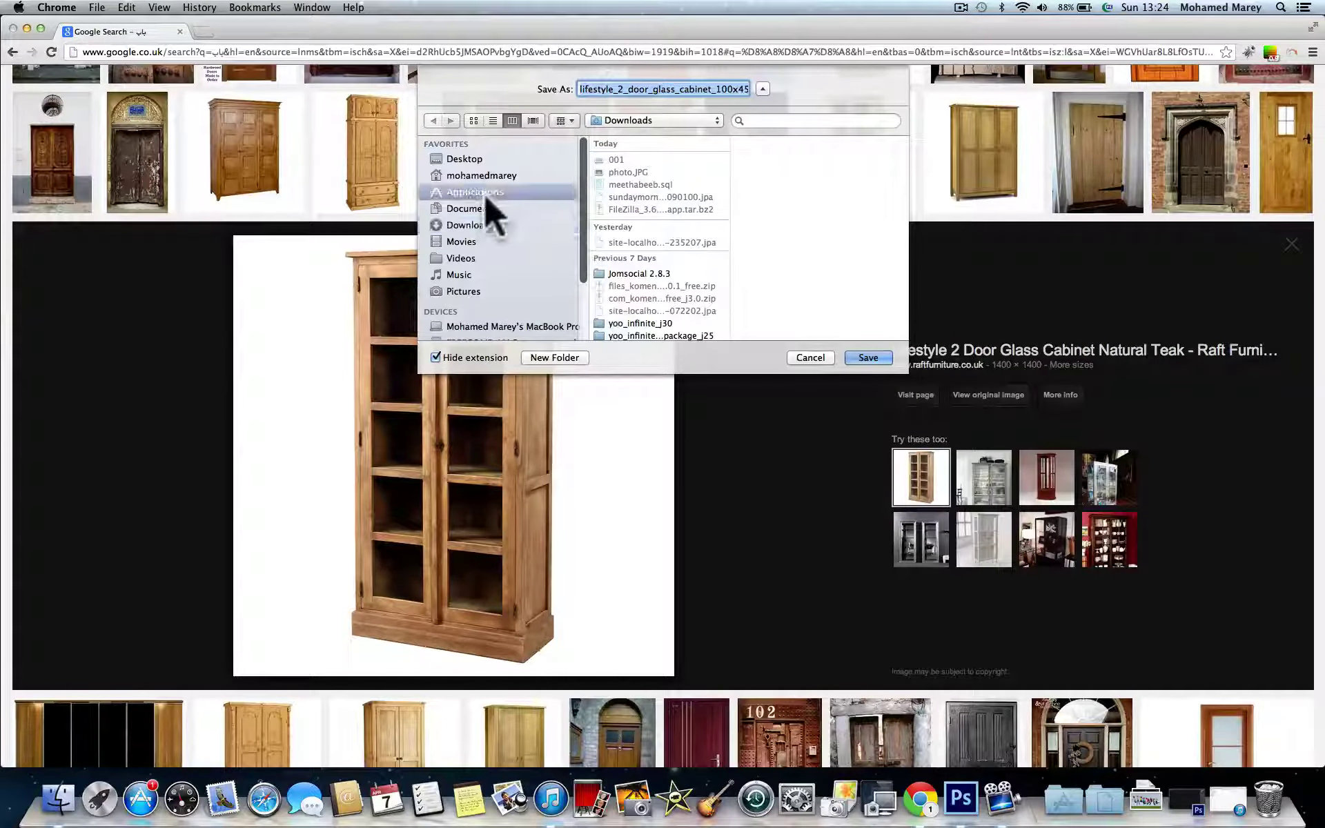
left_click(465, 160)
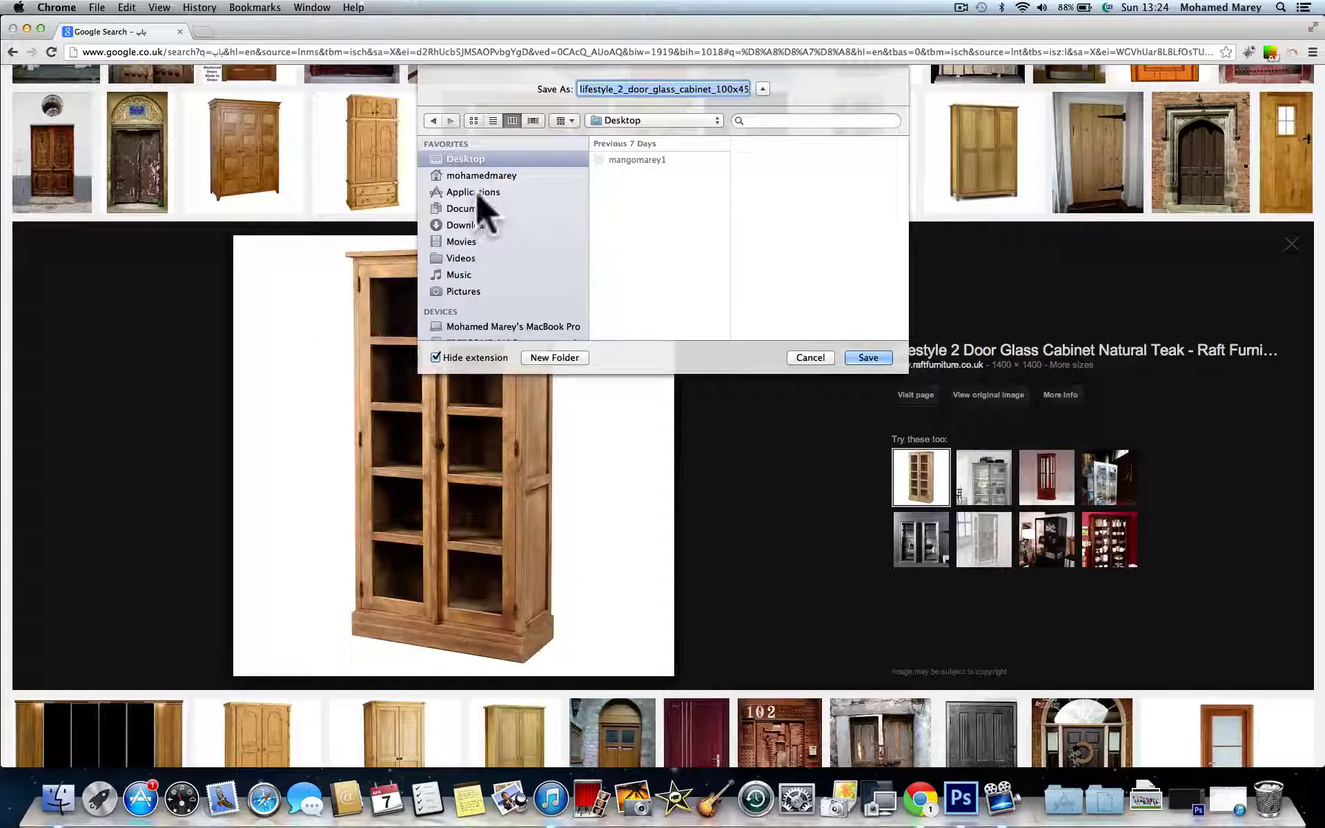
left_click(474, 192)
left_click(475, 209)
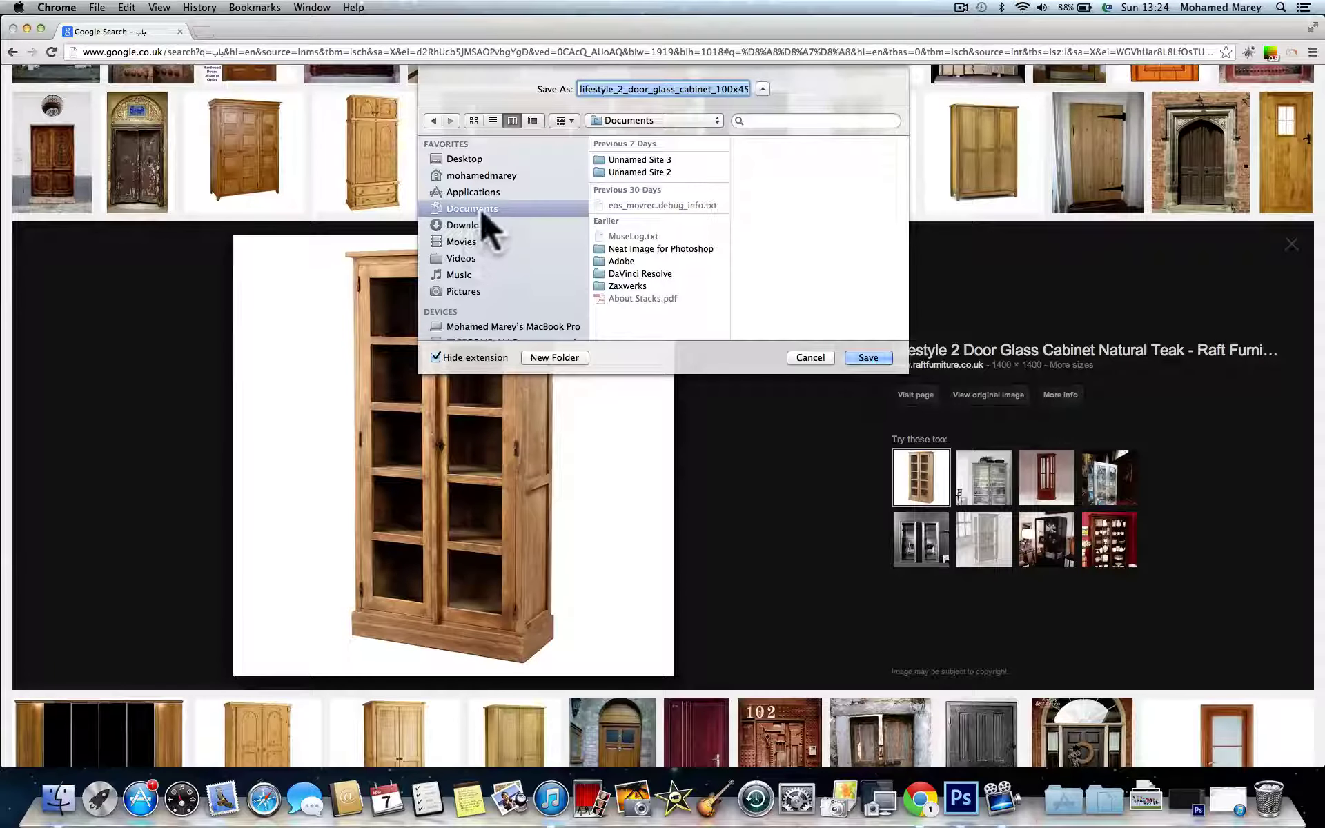
left_click(820, 358)
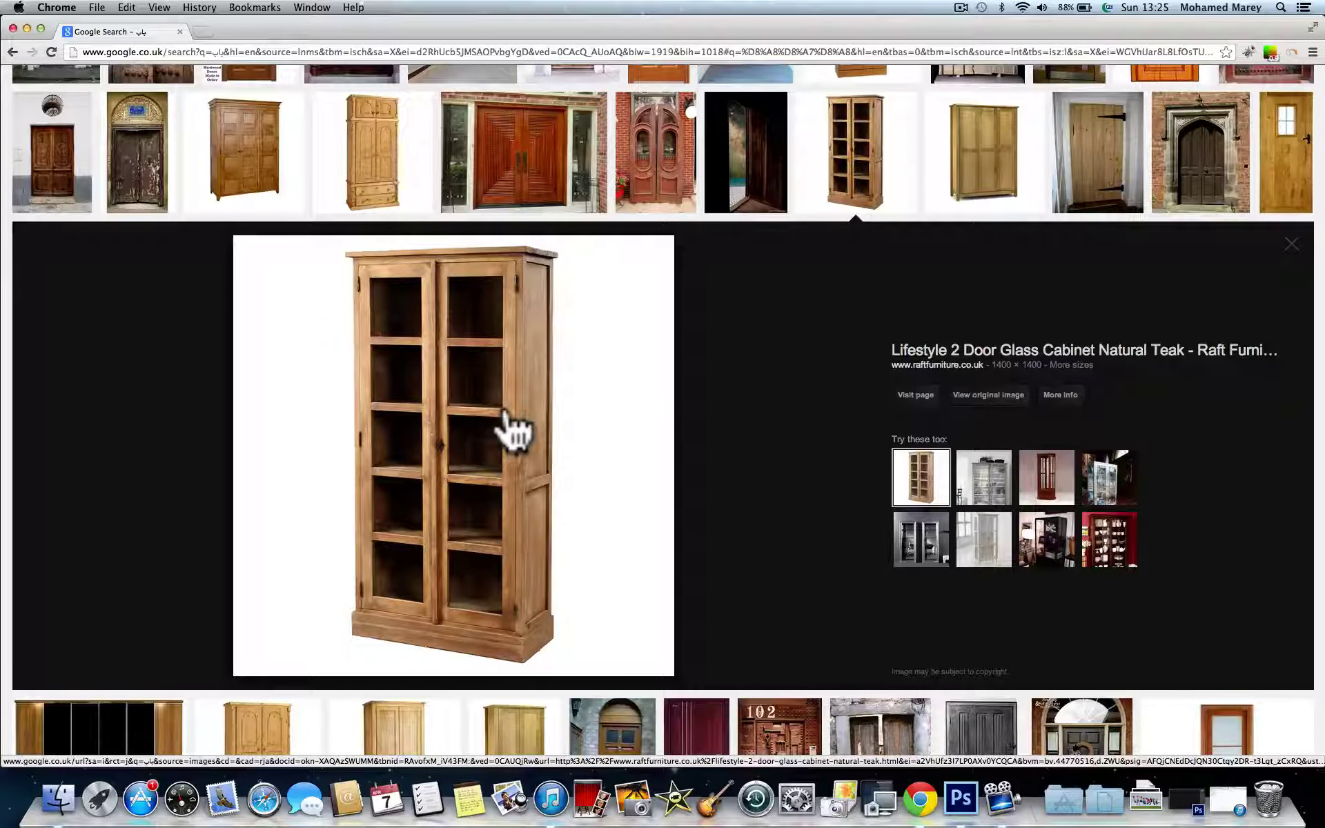
Copy the cabinet image via Copy Image and switch to Photoshop
right_click(435, 400)
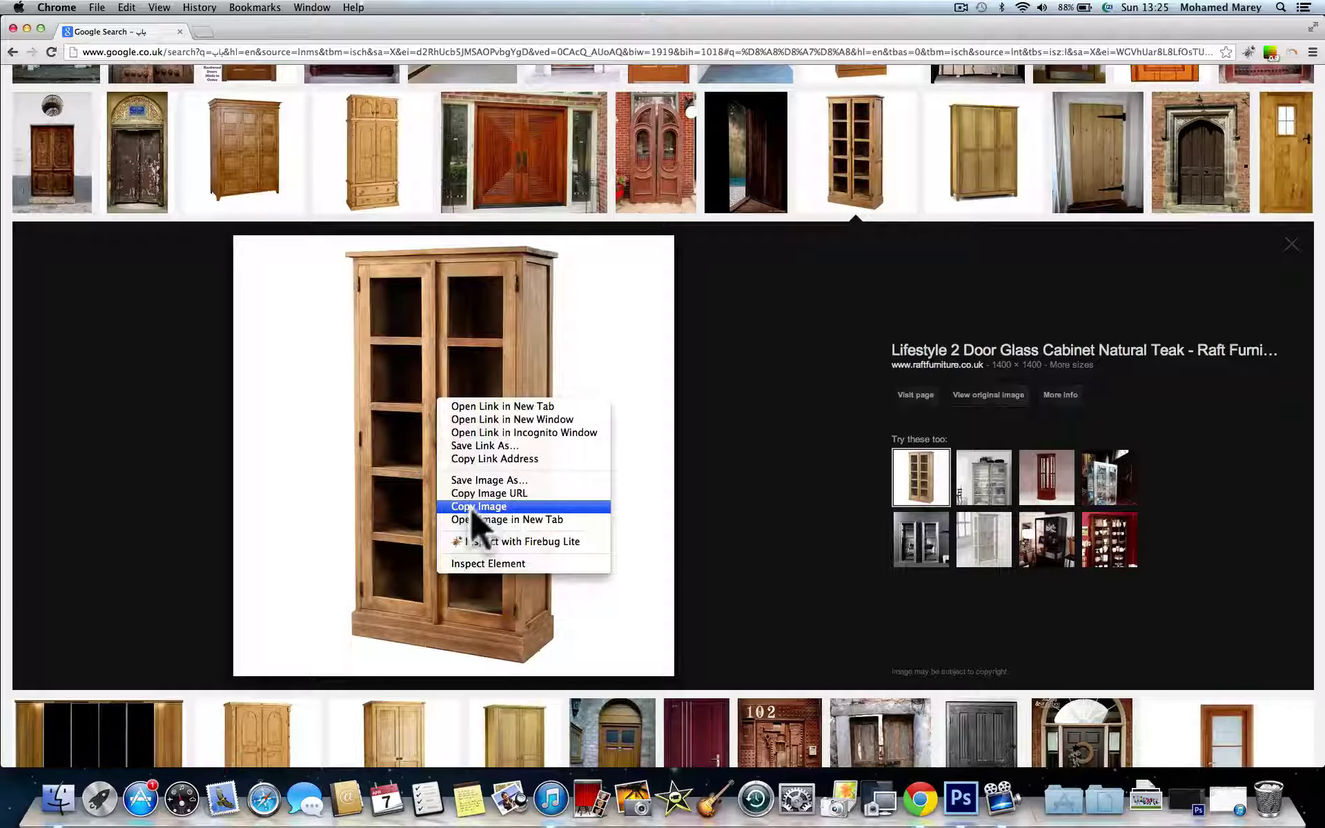
left_click(470, 507)
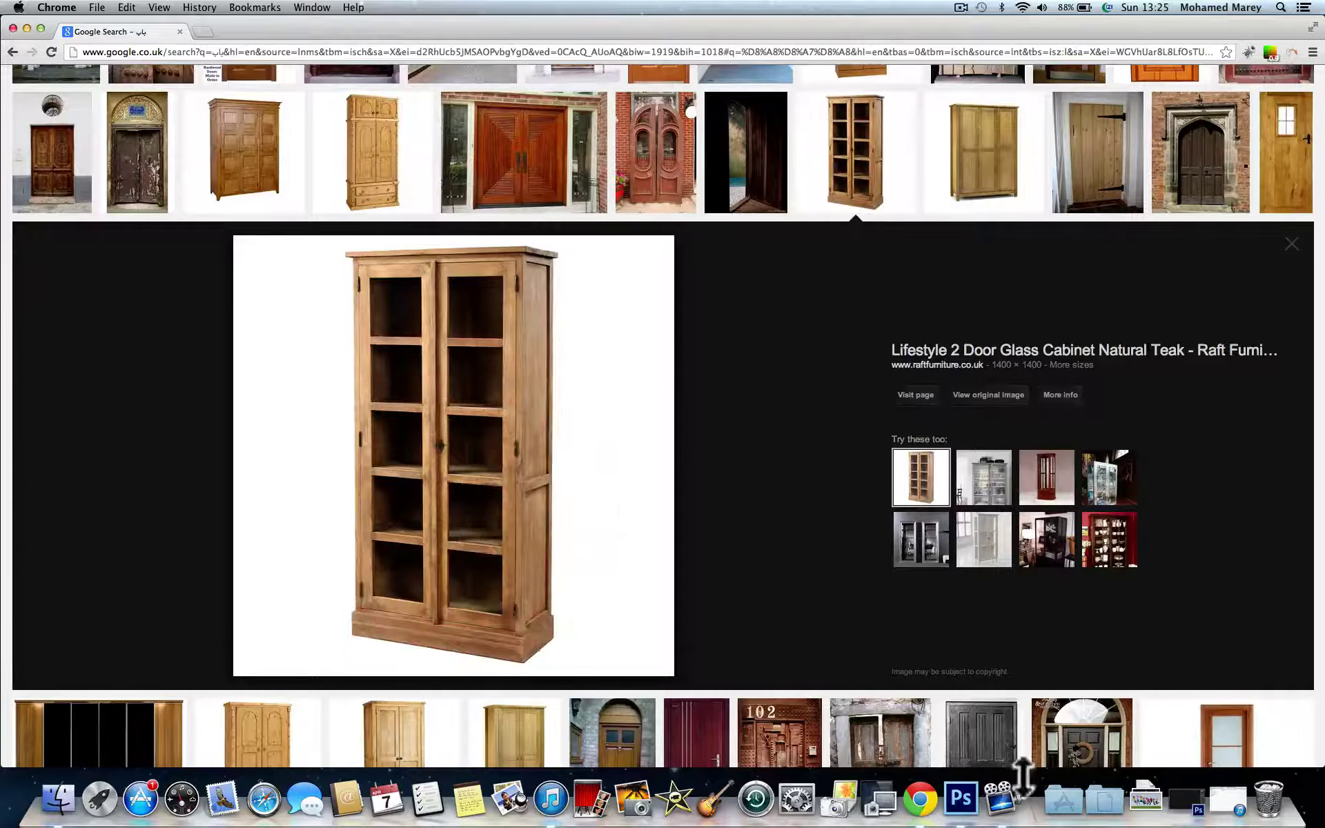
left_click(961, 799)
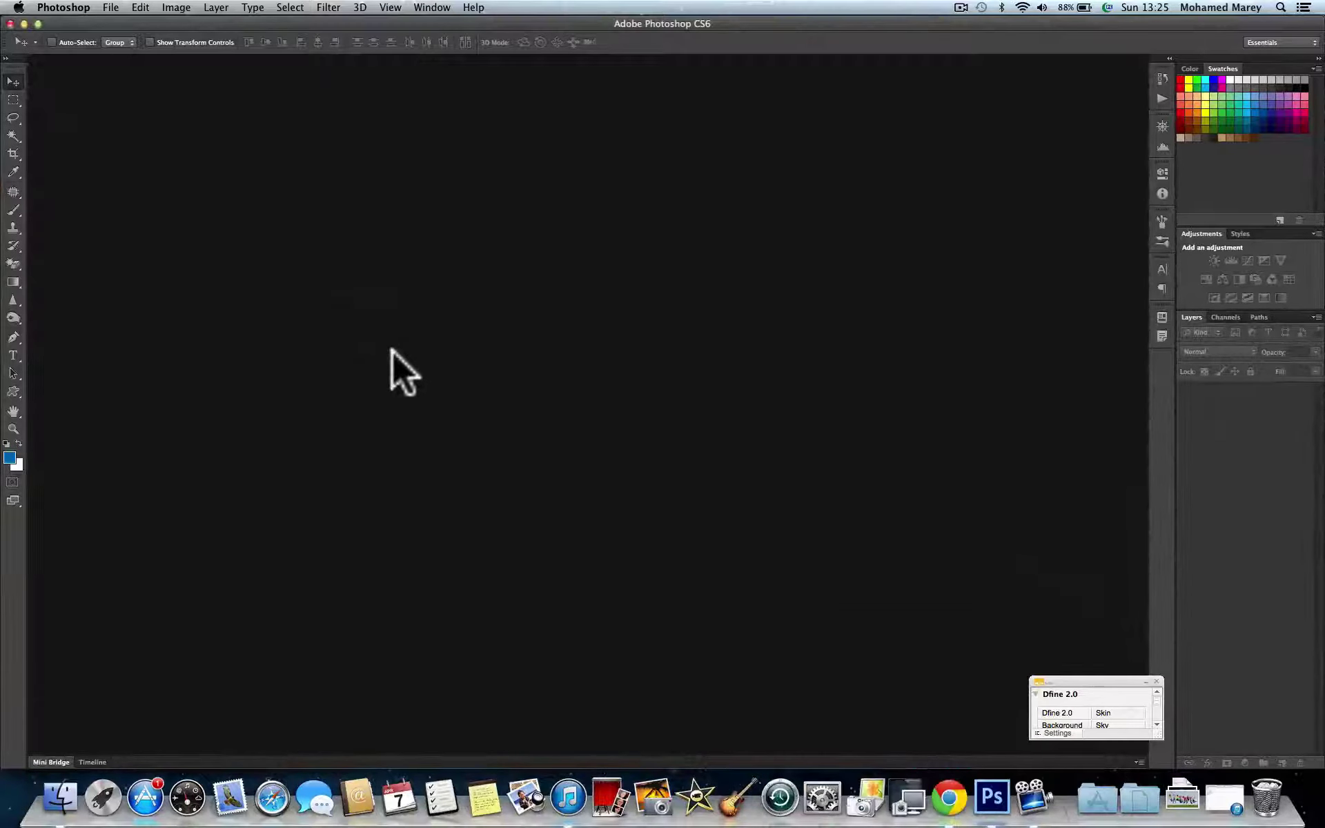
Create a white 1400 × 1400 px, 72 ppi document from the Clipboard preset
key("super+n")
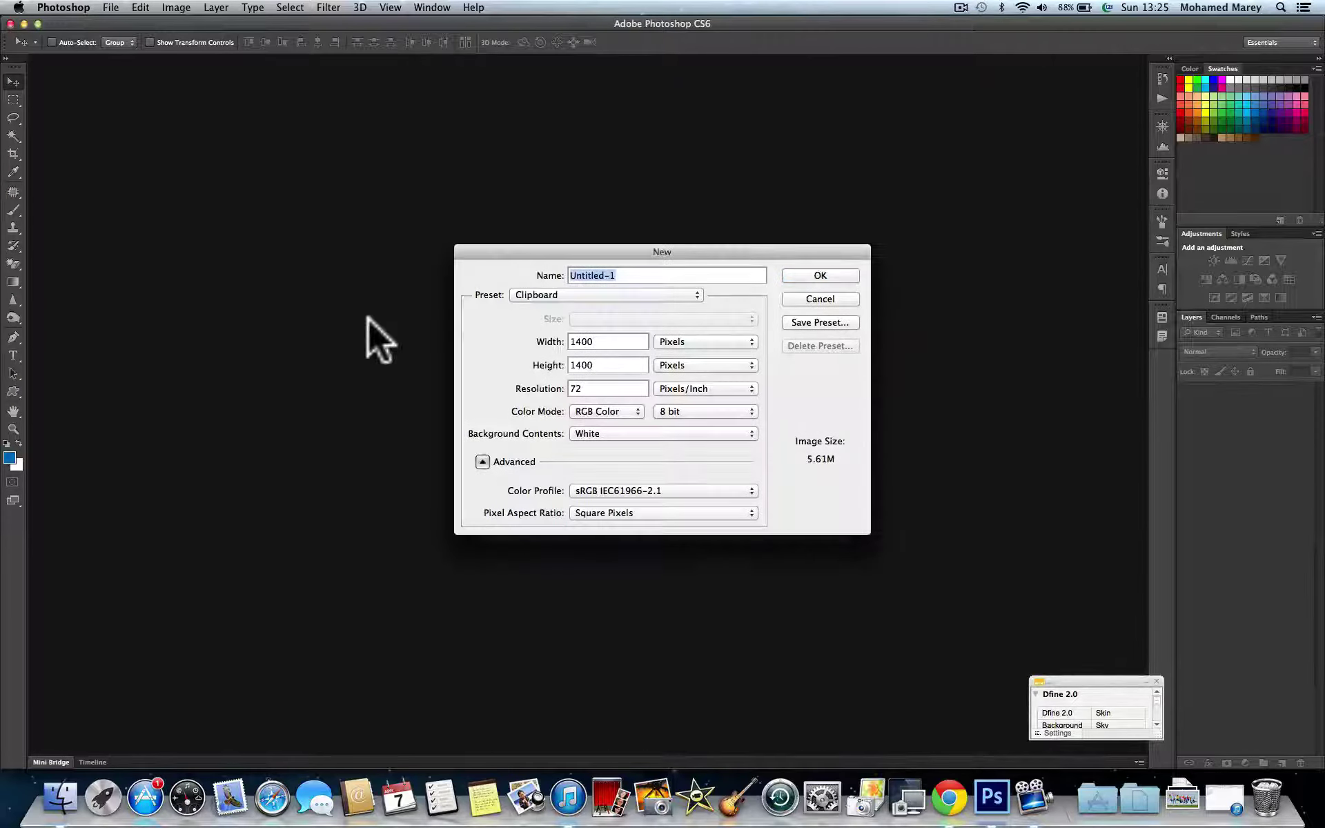
left_click(802, 296)
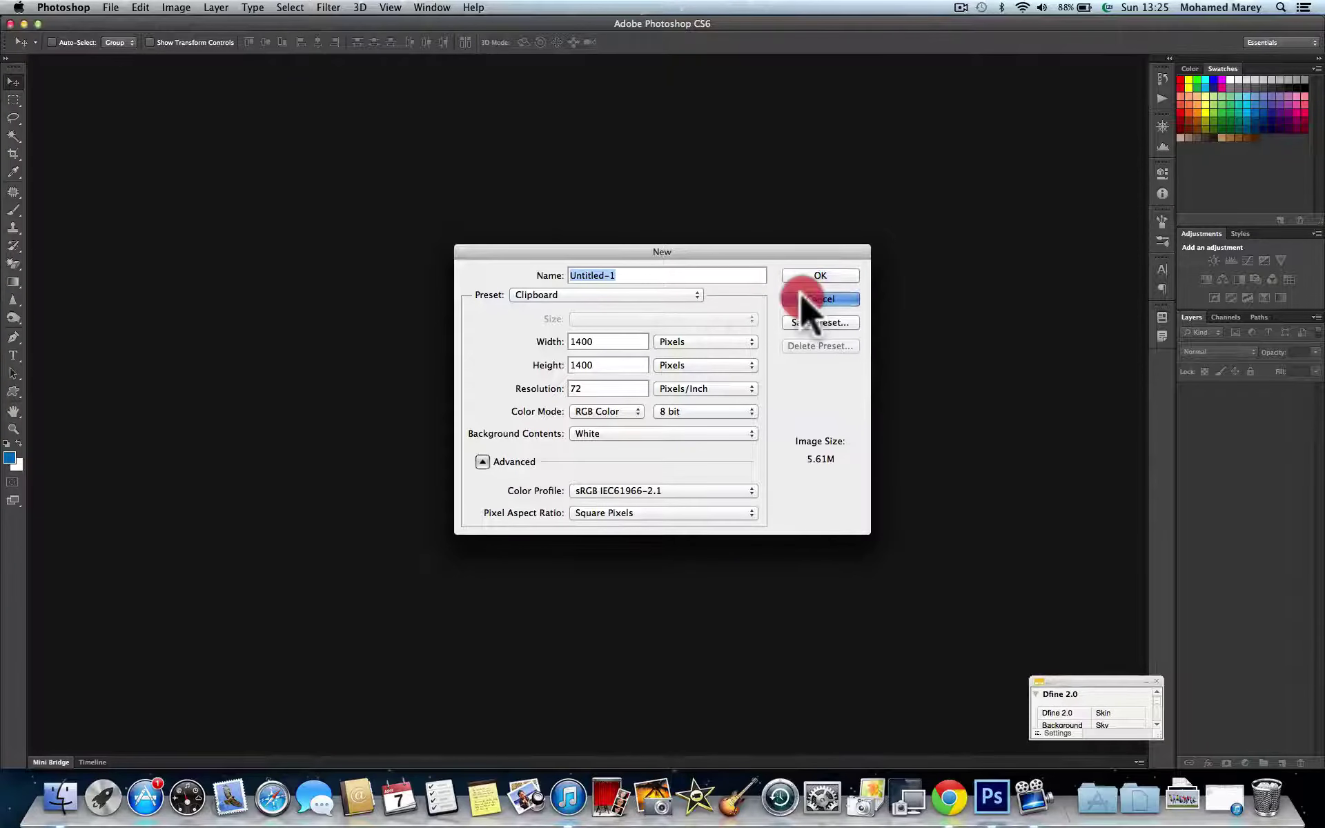
left_click(110, 7)
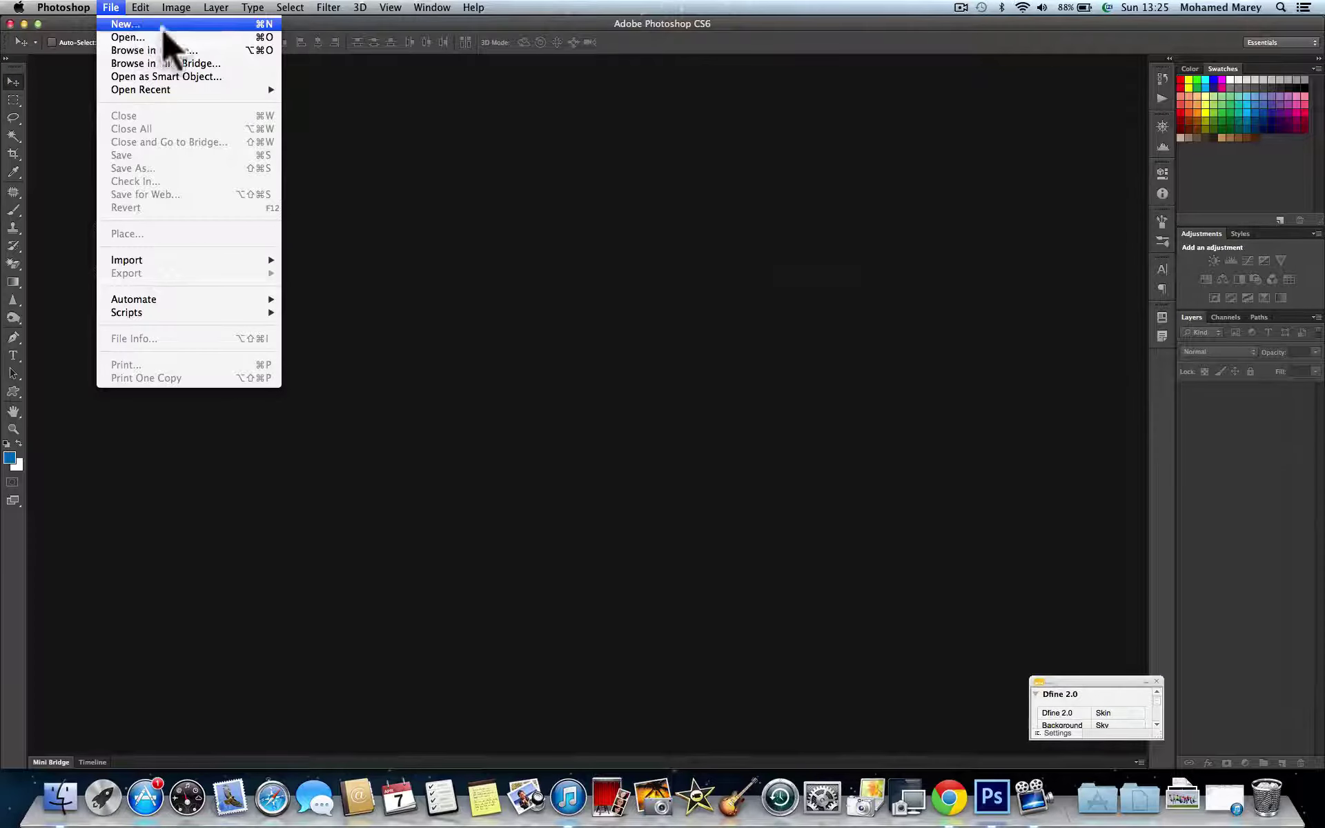
left_click(346, 158)
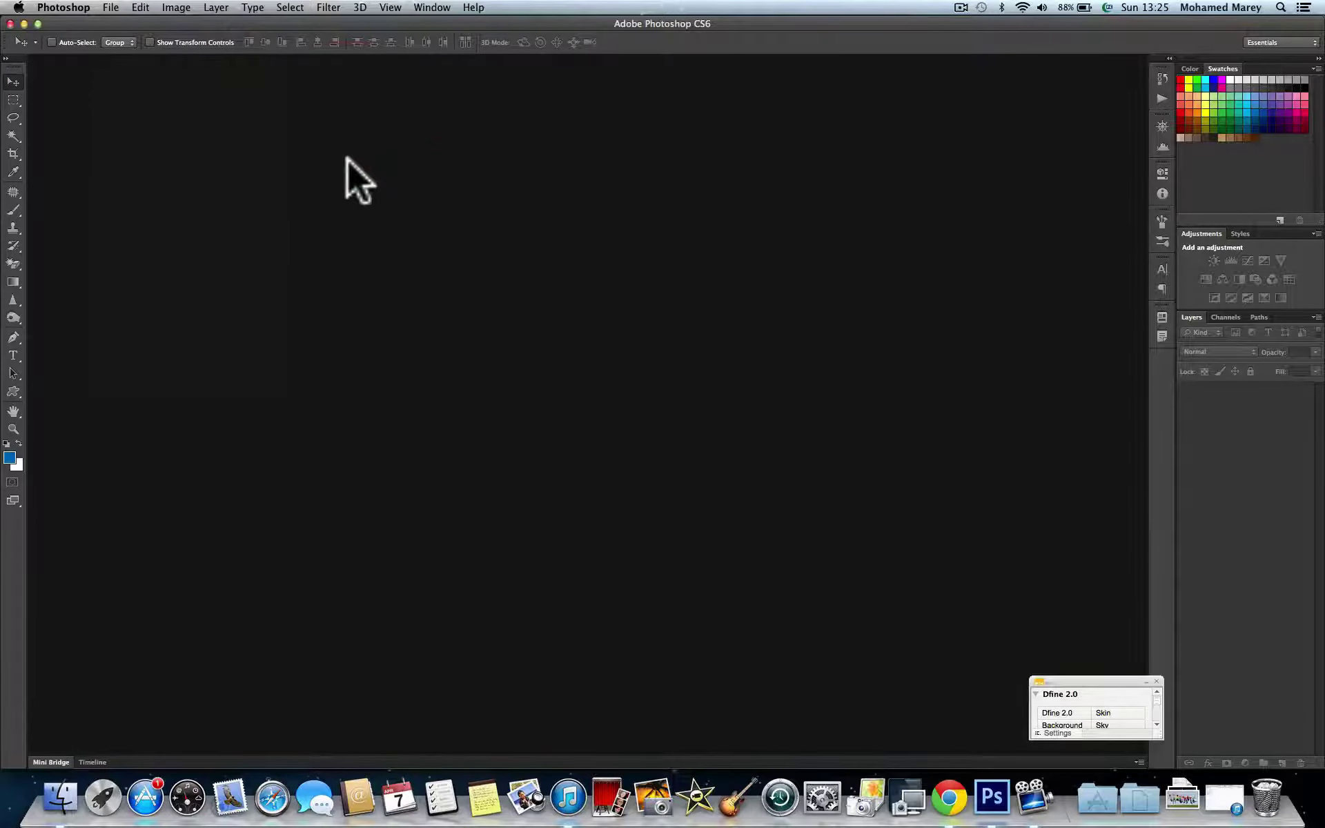
key("super+n")
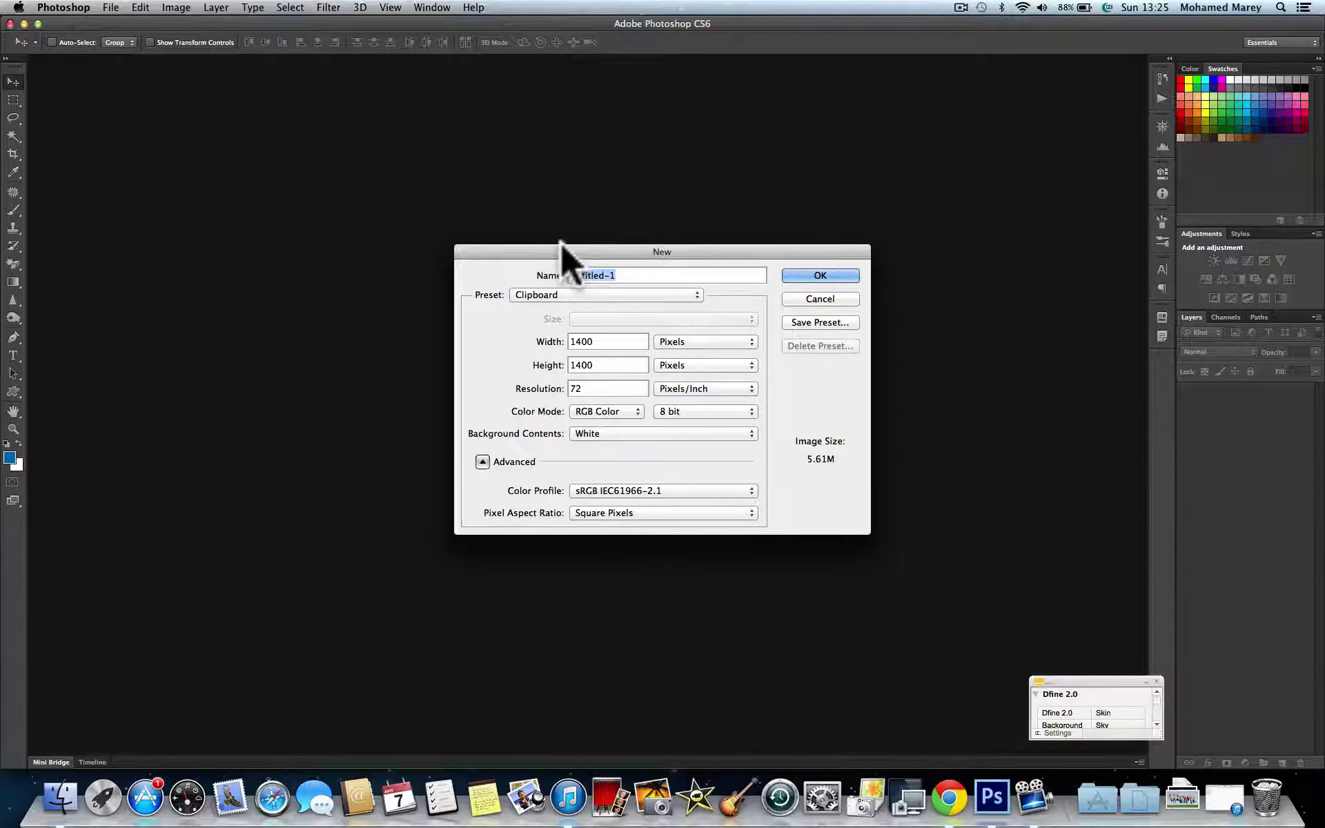
left_click_drag(560, 246, 423, 220)
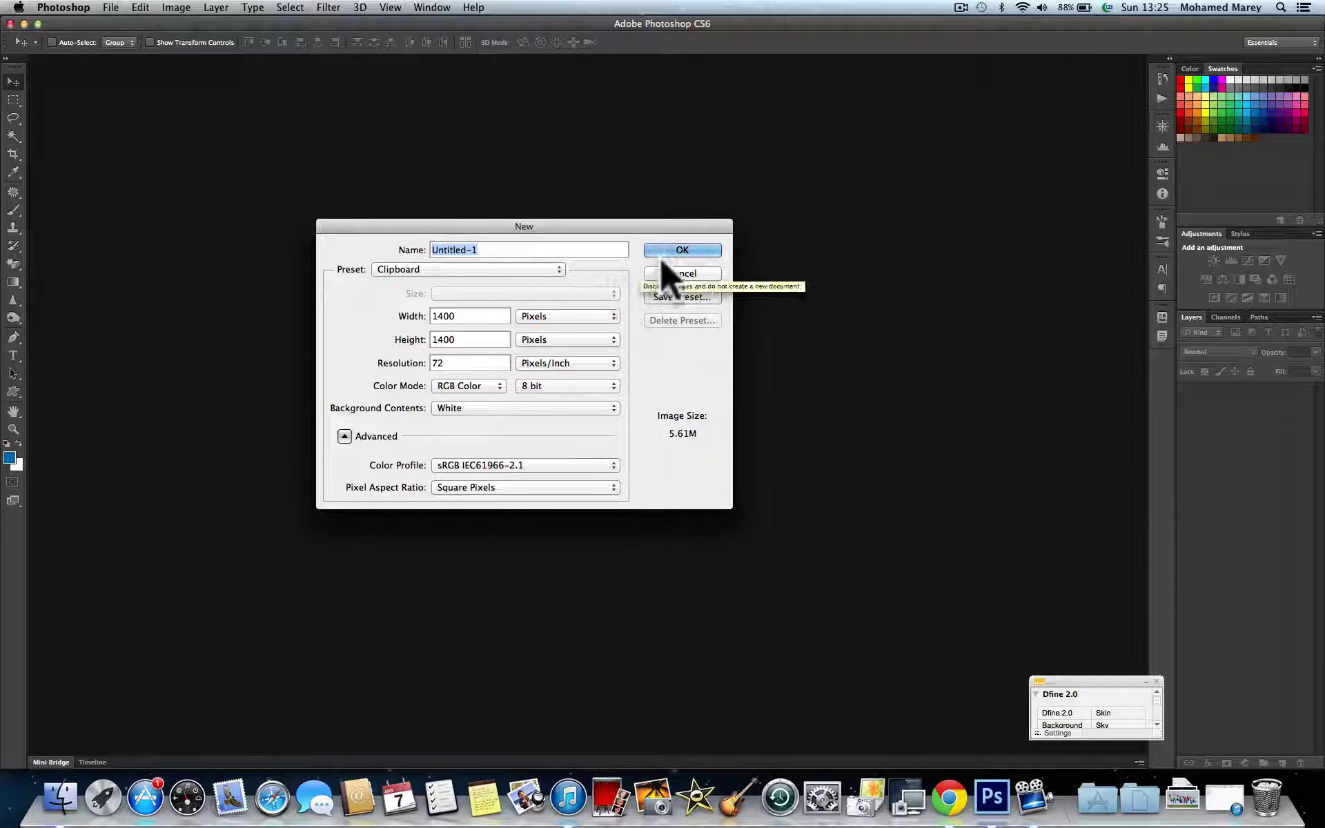
double_click(461, 316)
double_click(463, 338)
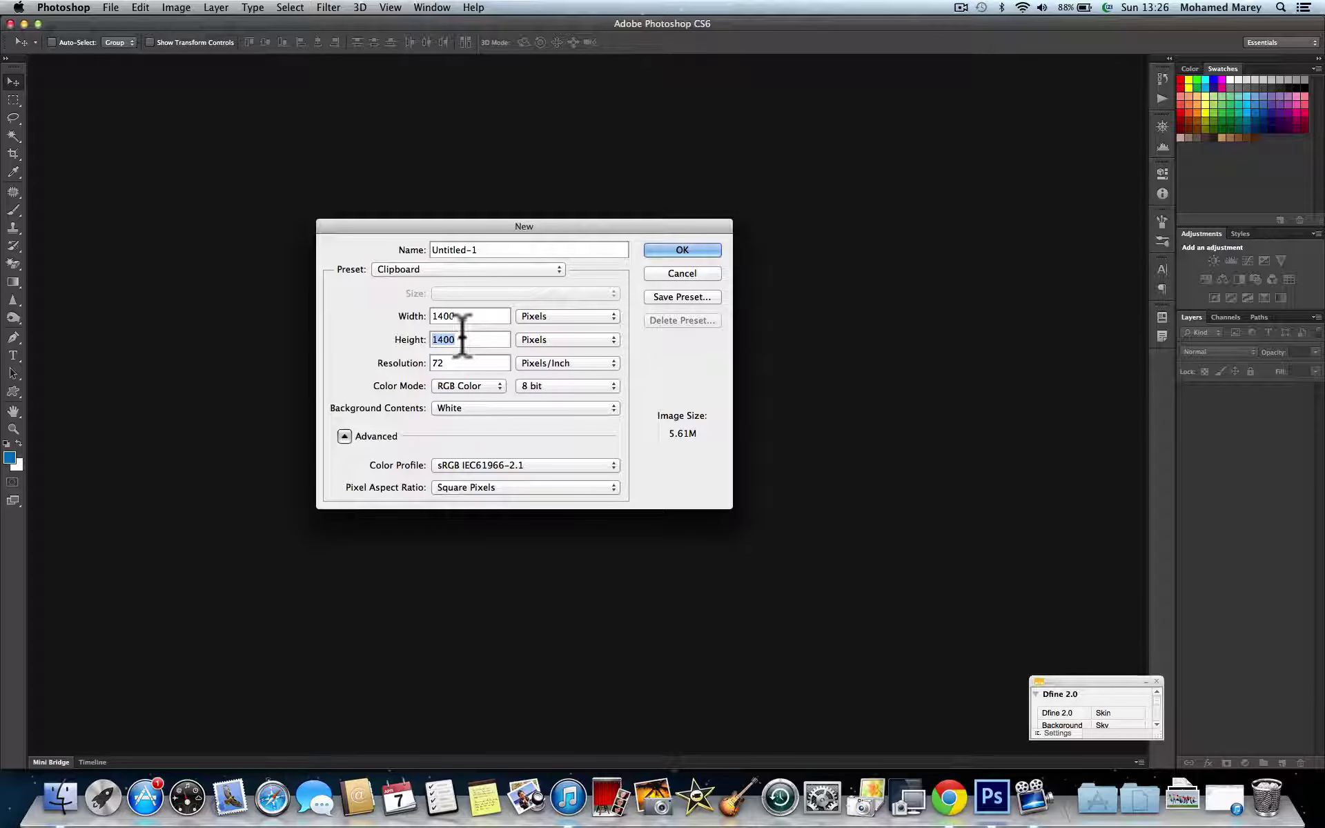
left_click(658, 248)
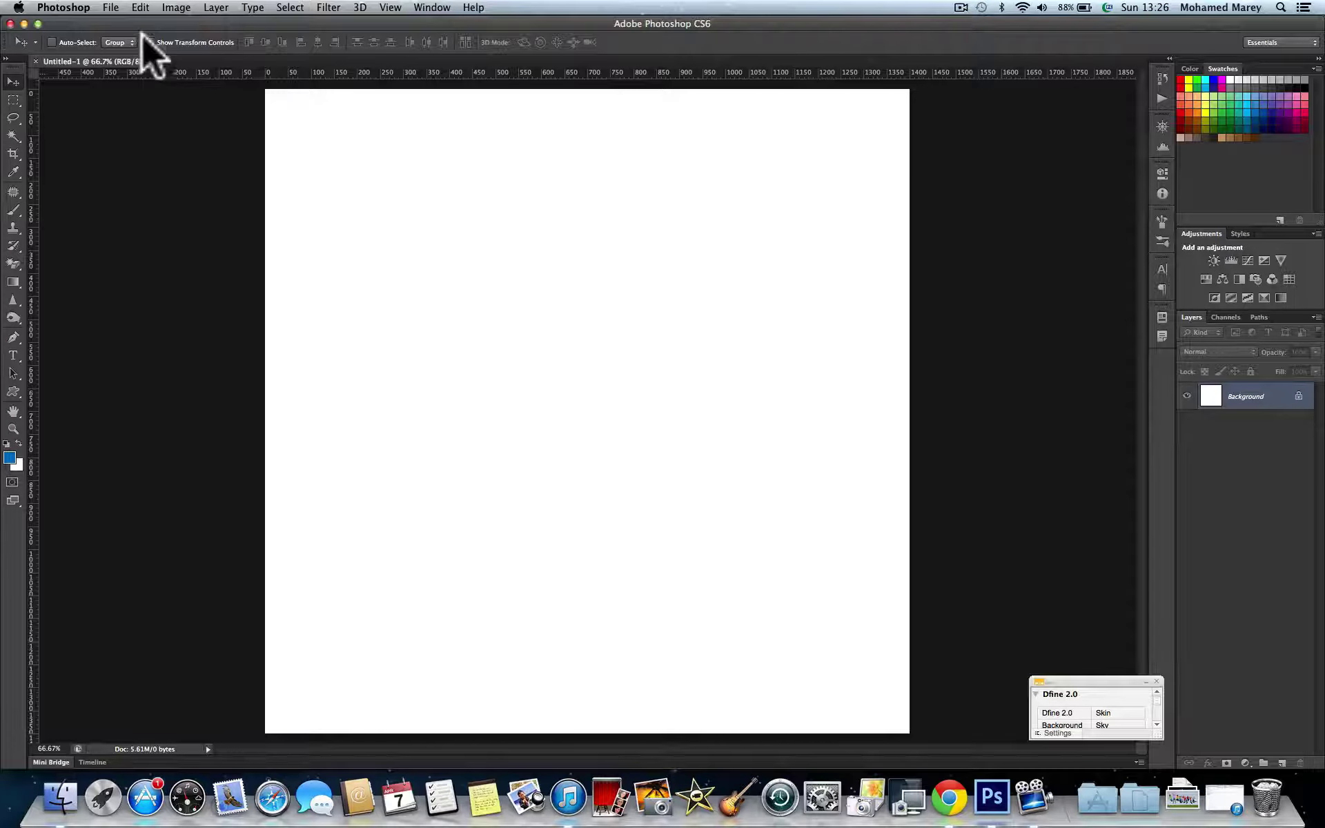
Paste the cabinet photo as Layer 1 and delete the white Background layer
left_click(142, 9)
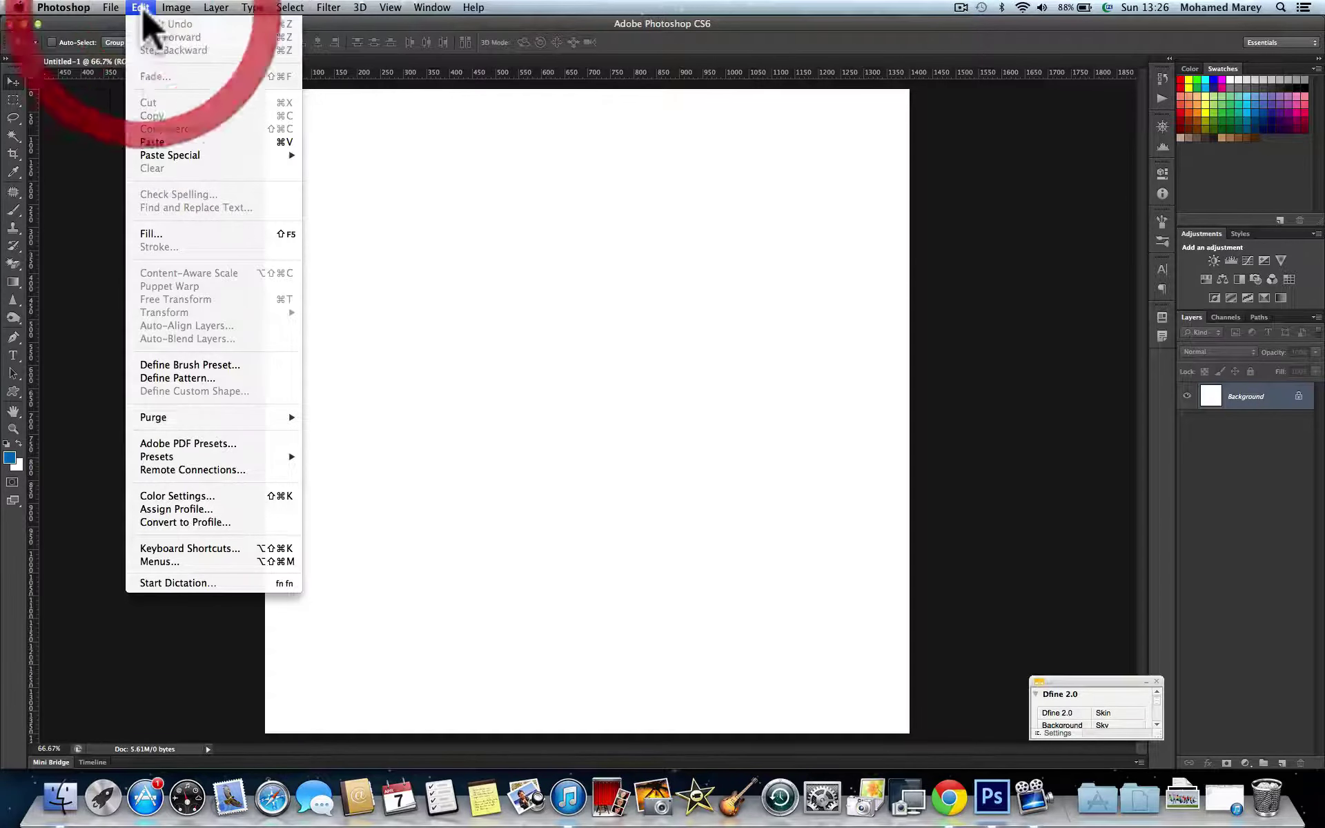
left_click(169, 142)
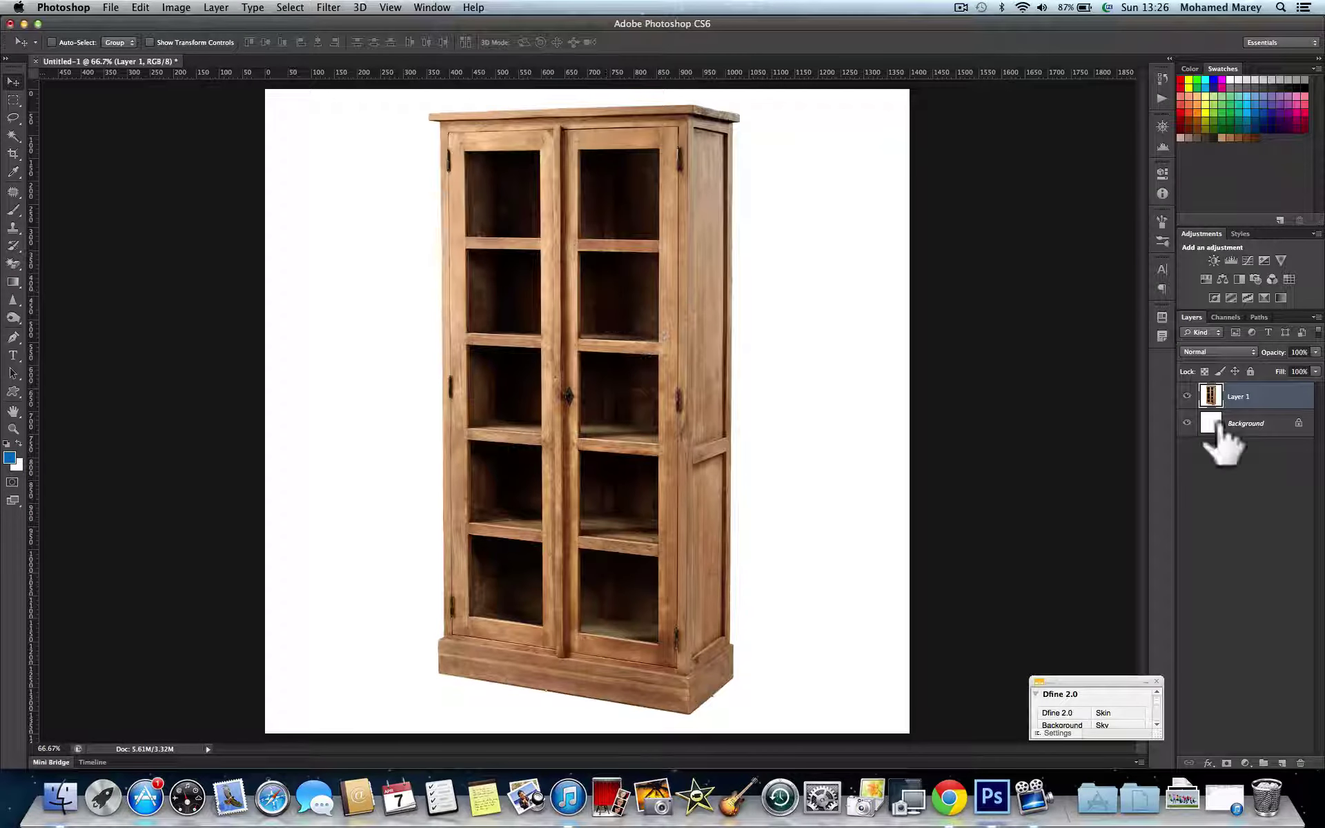
left_click(1187, 423)
mouse_move(1232, 424)
left_mouse_down()
mouse_move(1277, 725)
mouse_move(1301, 763)
left_mouse_up()
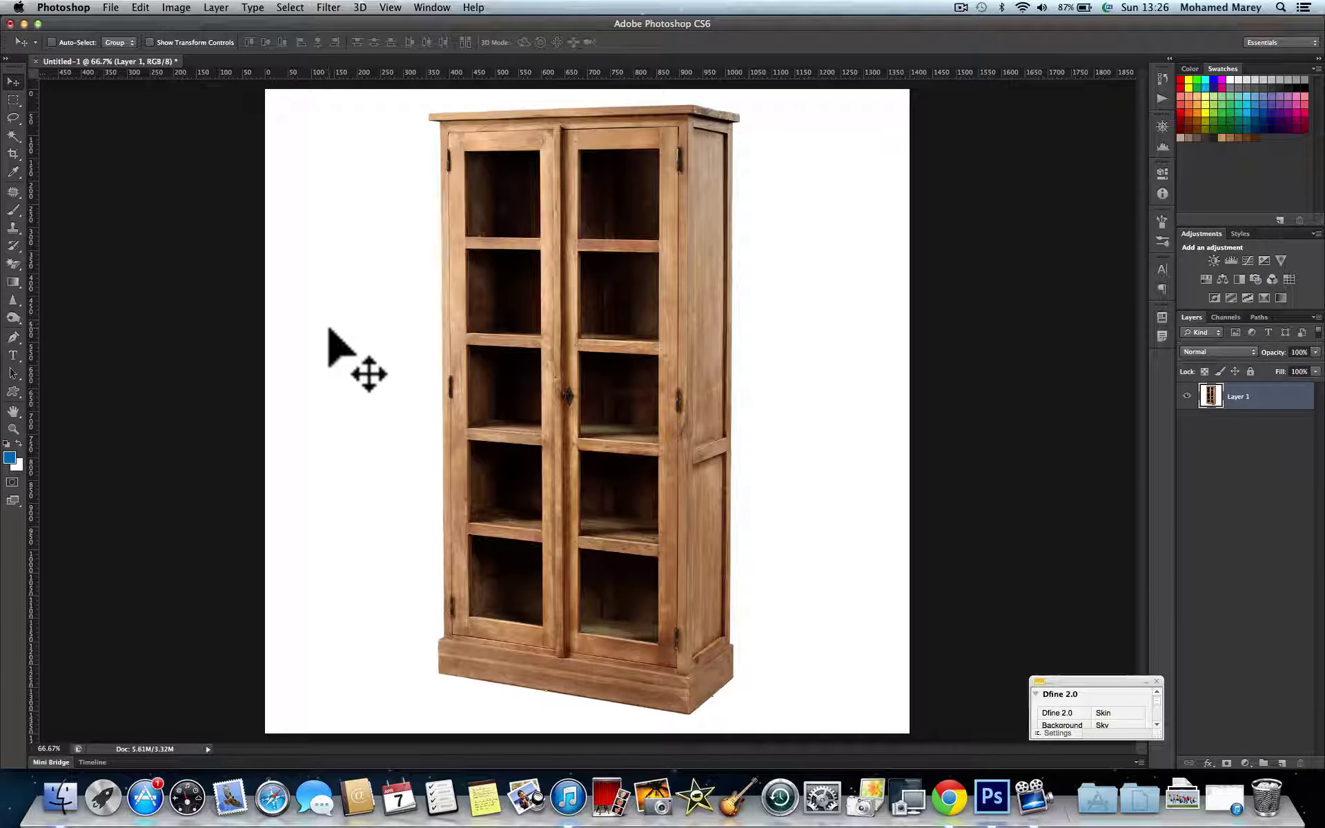
key("e")
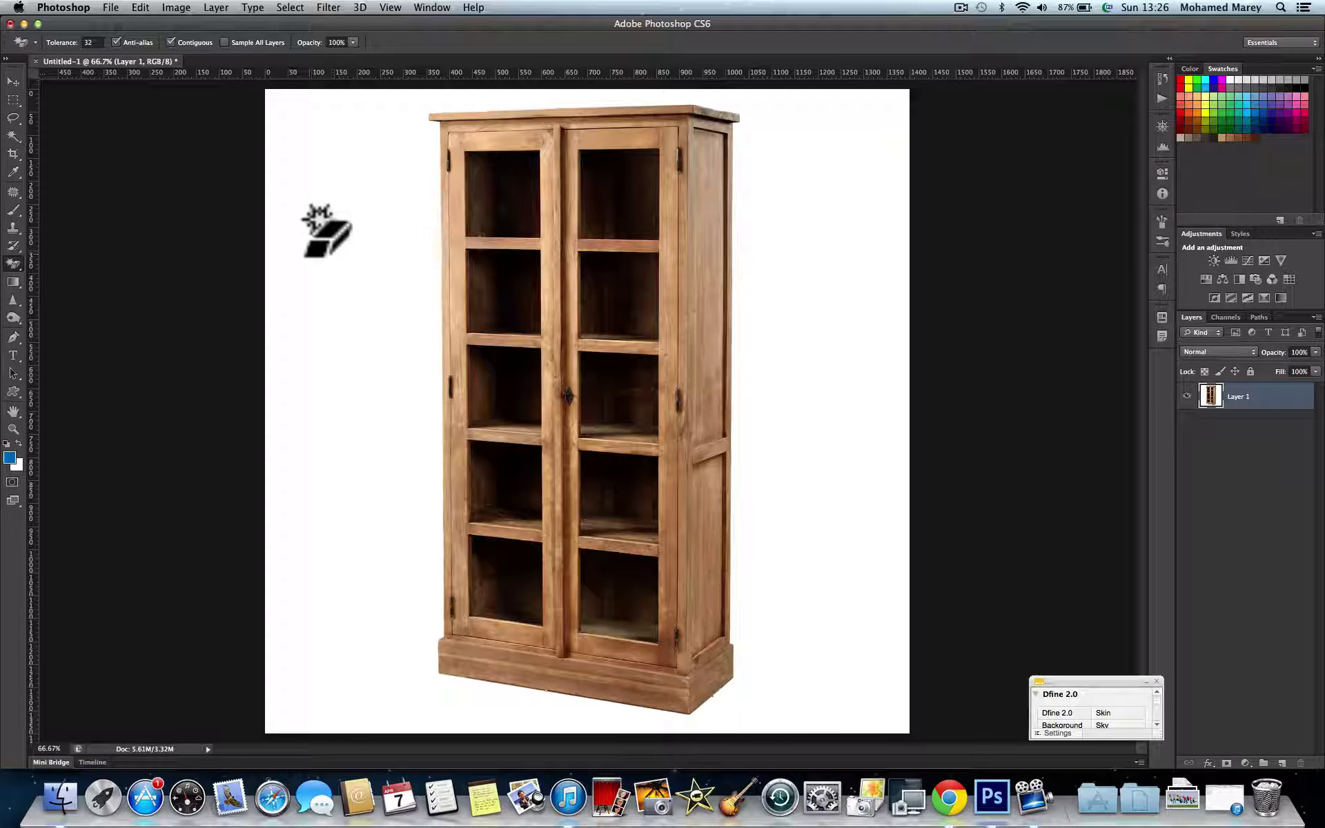
Erase the cabinet's white background with the Magic Eraser Tool, then add an empty Layer 2
left_click(13, 264)
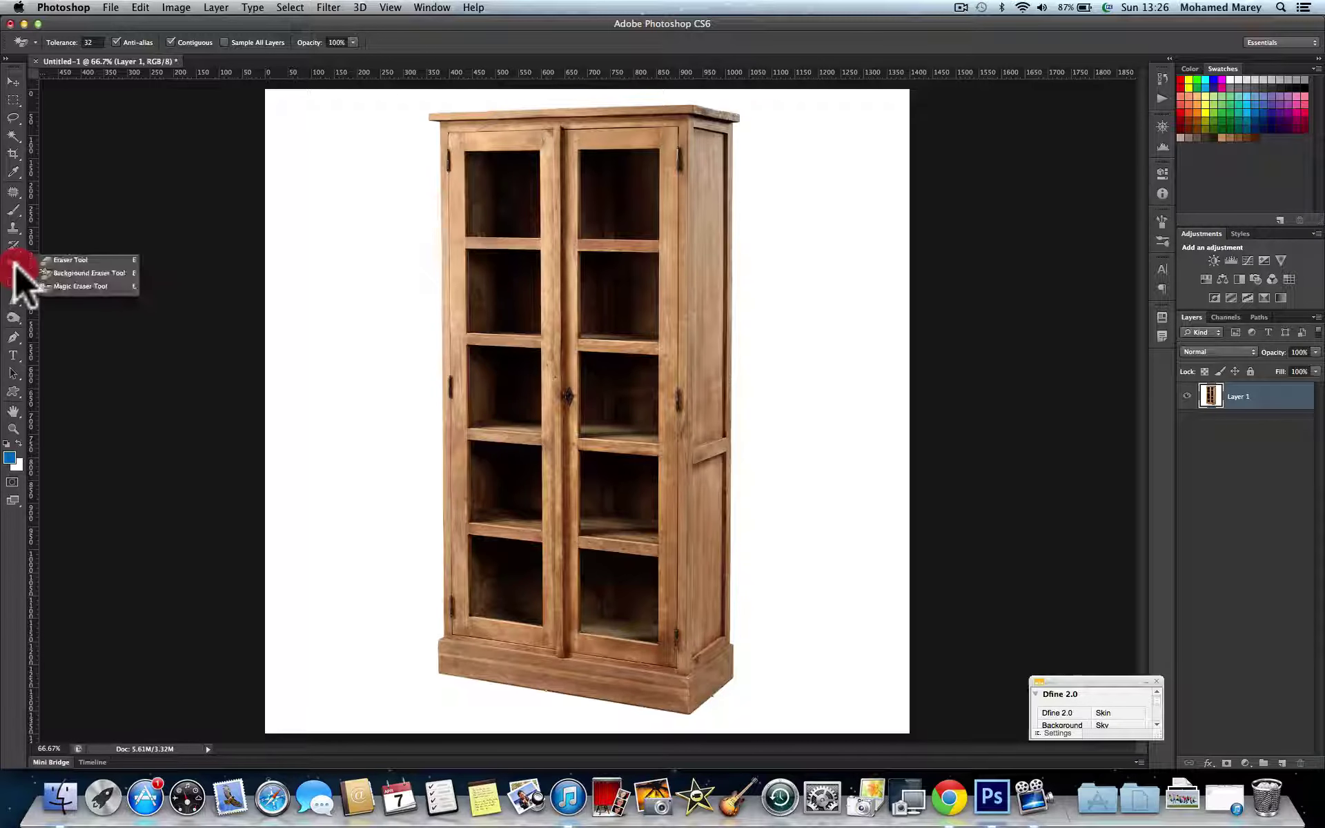
left_click(72, 261)
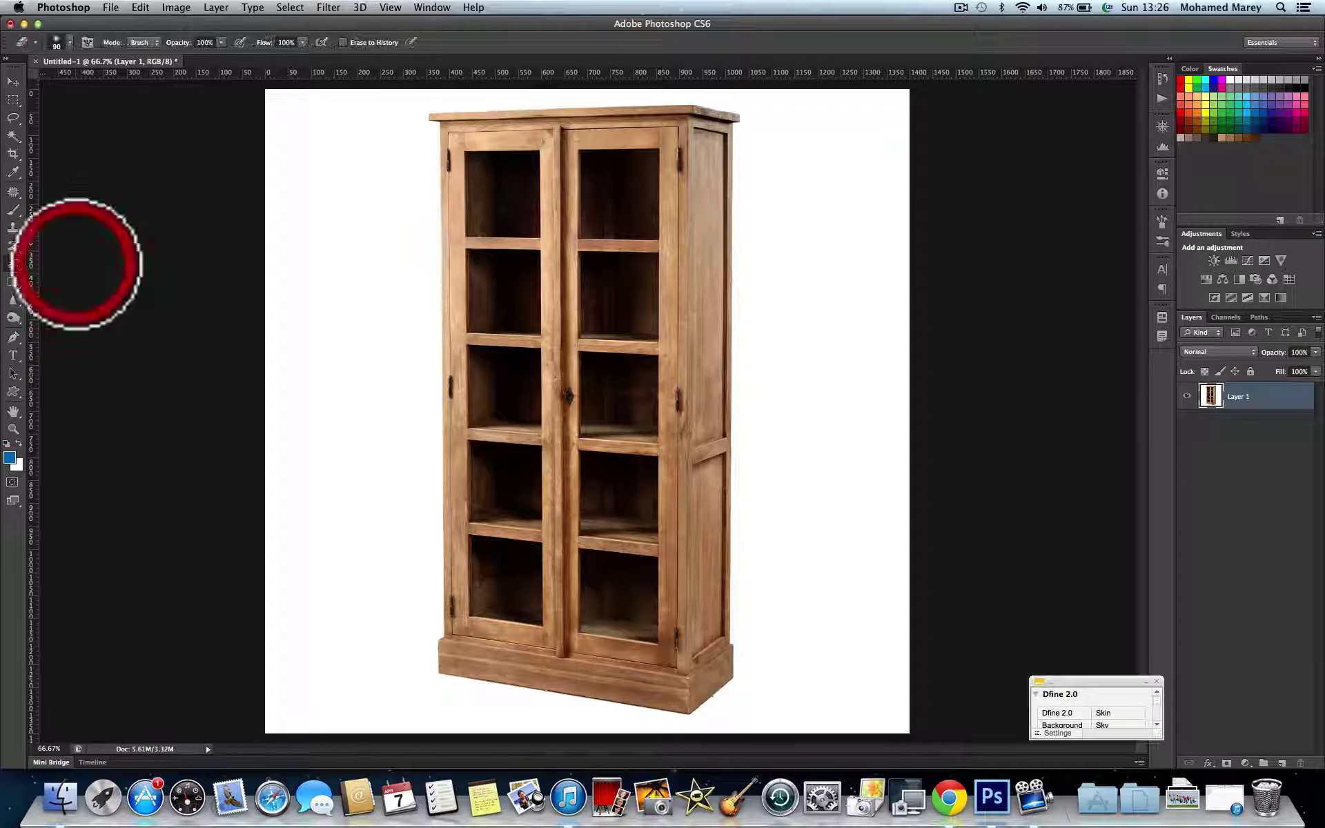
left_click(14, 264)
left_click(51, 286)
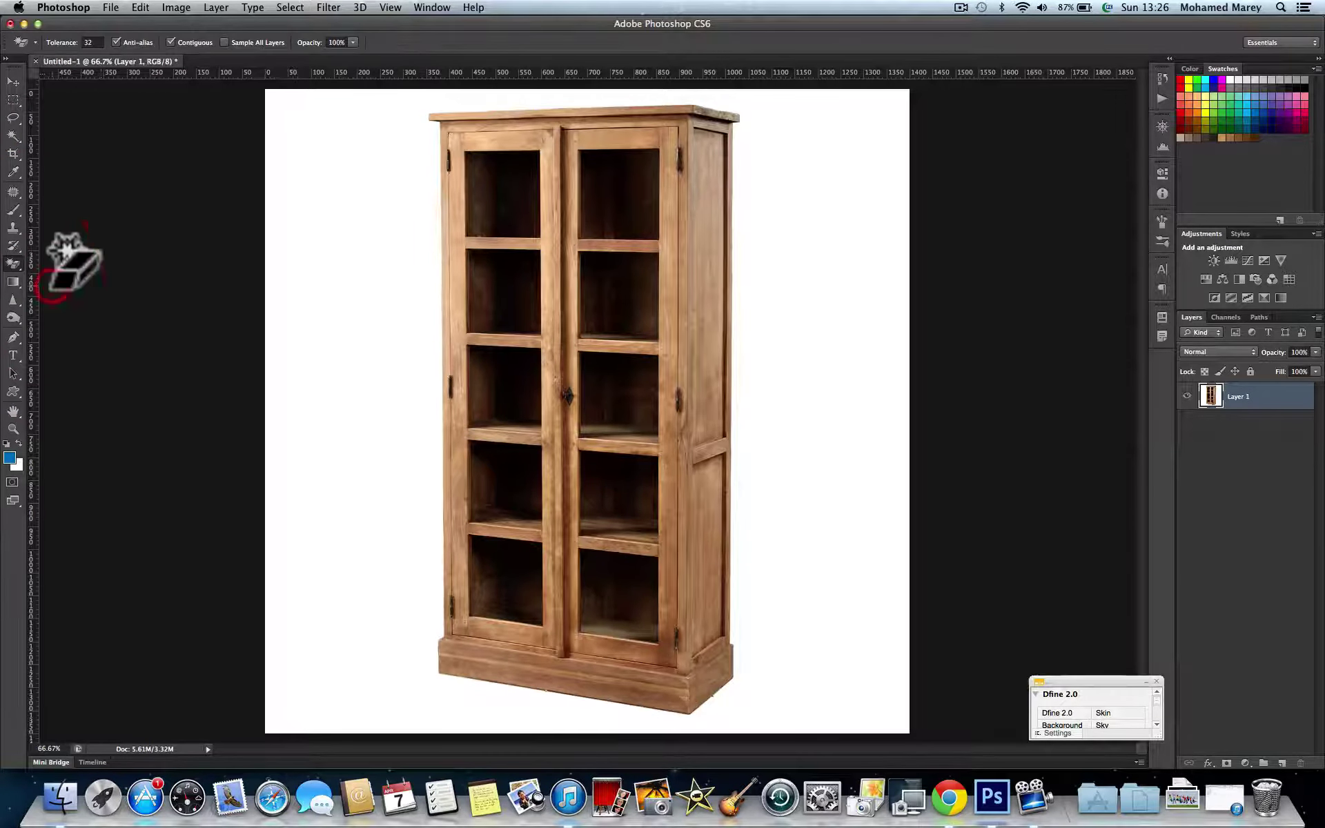
left_click(317, 202)
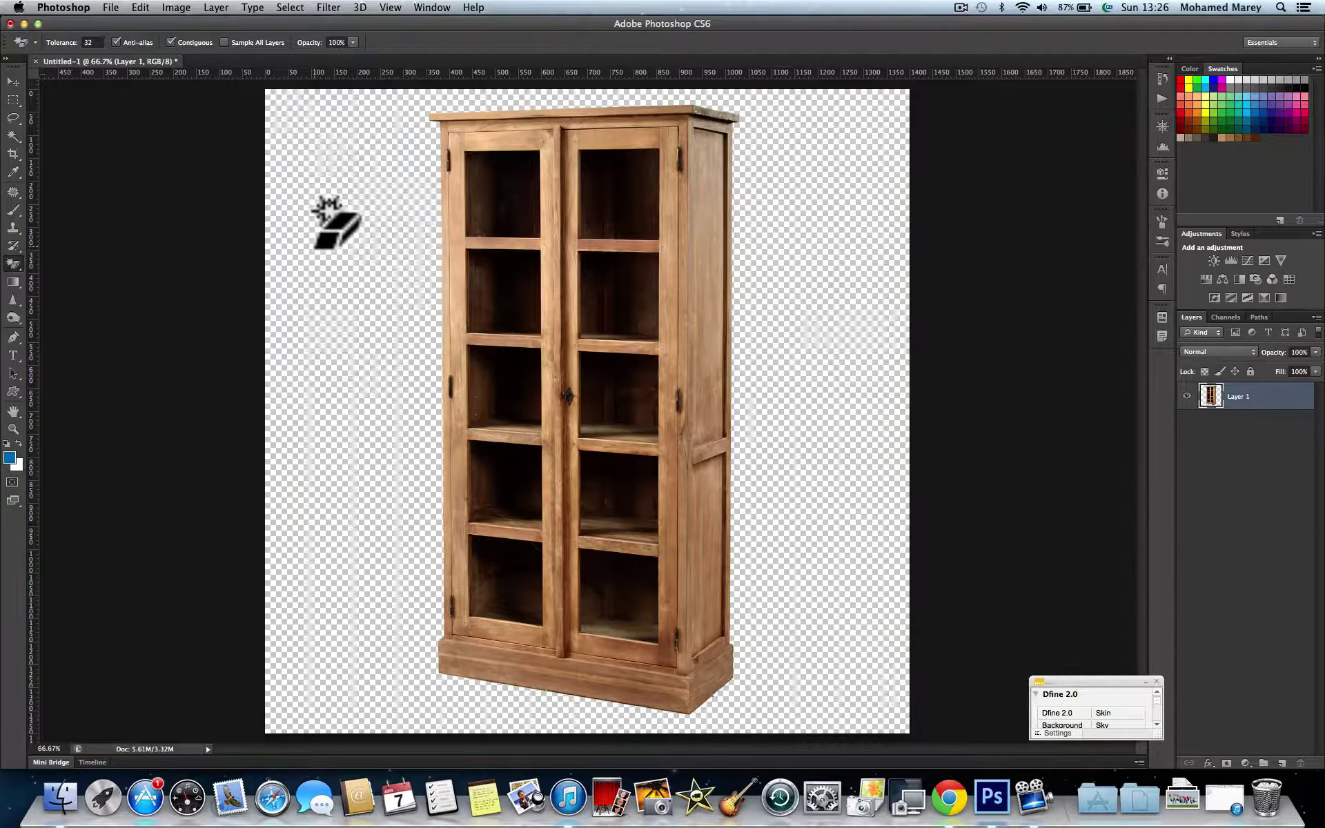
left_click(13, 81)
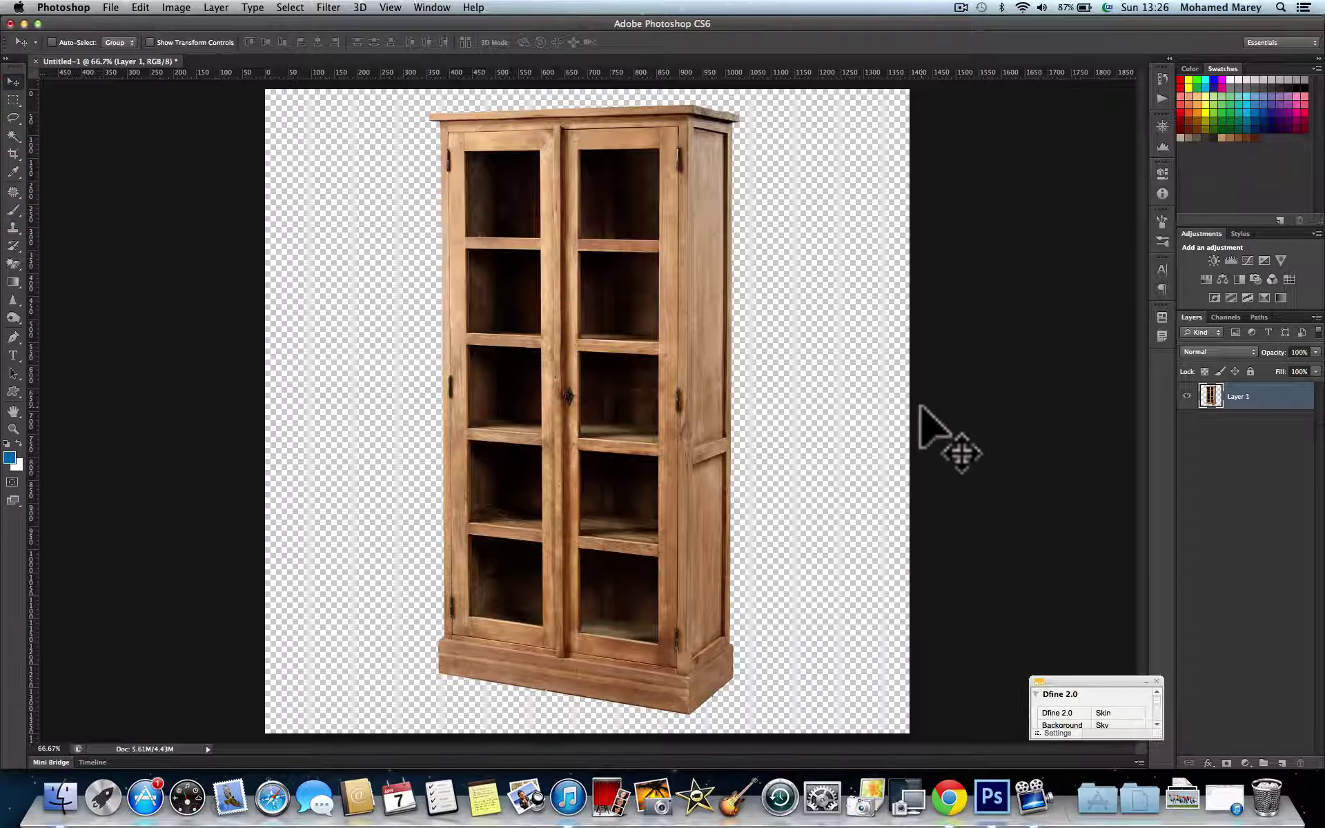
left_click(1282, 764)
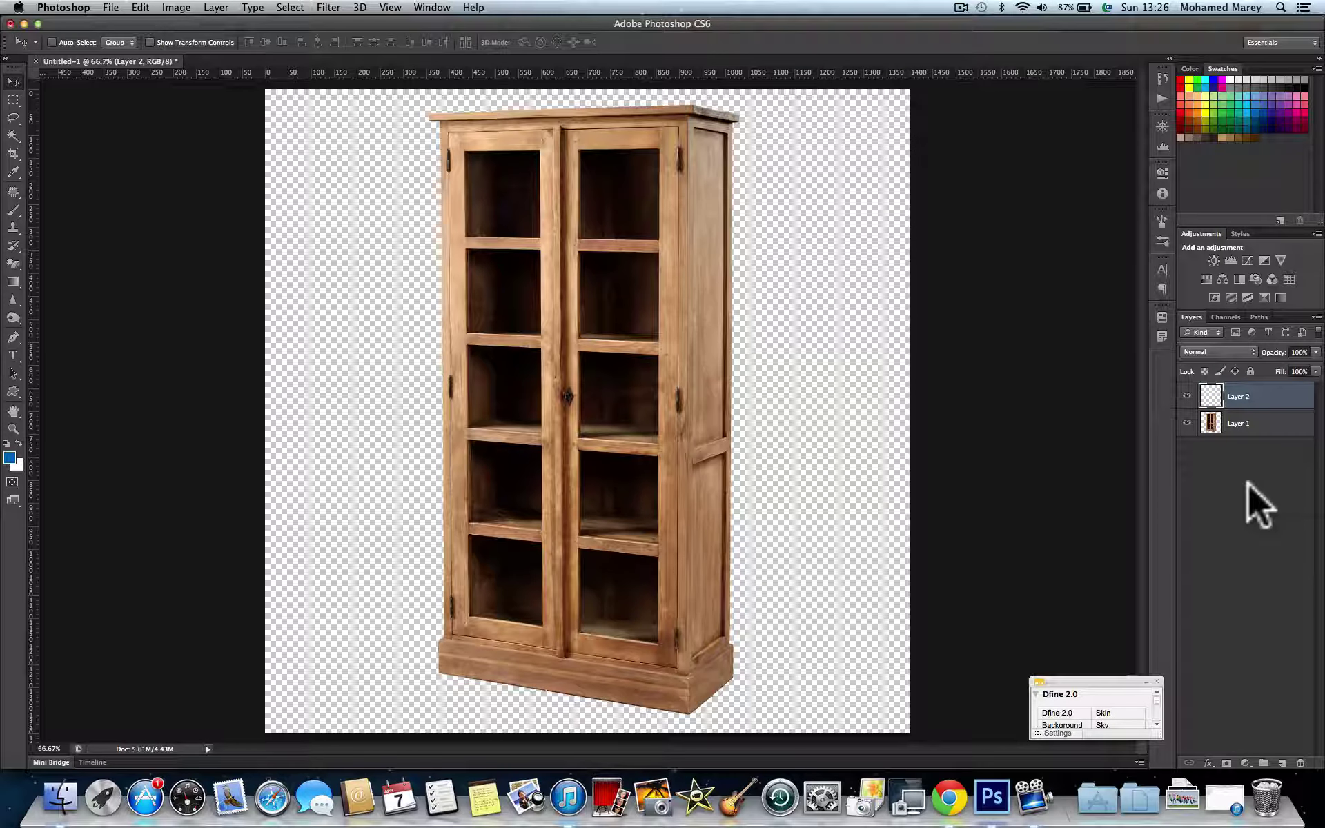
Move Layer 2 beneath the cabinet layer and fill it with green
key("ctrl+bracketleft")
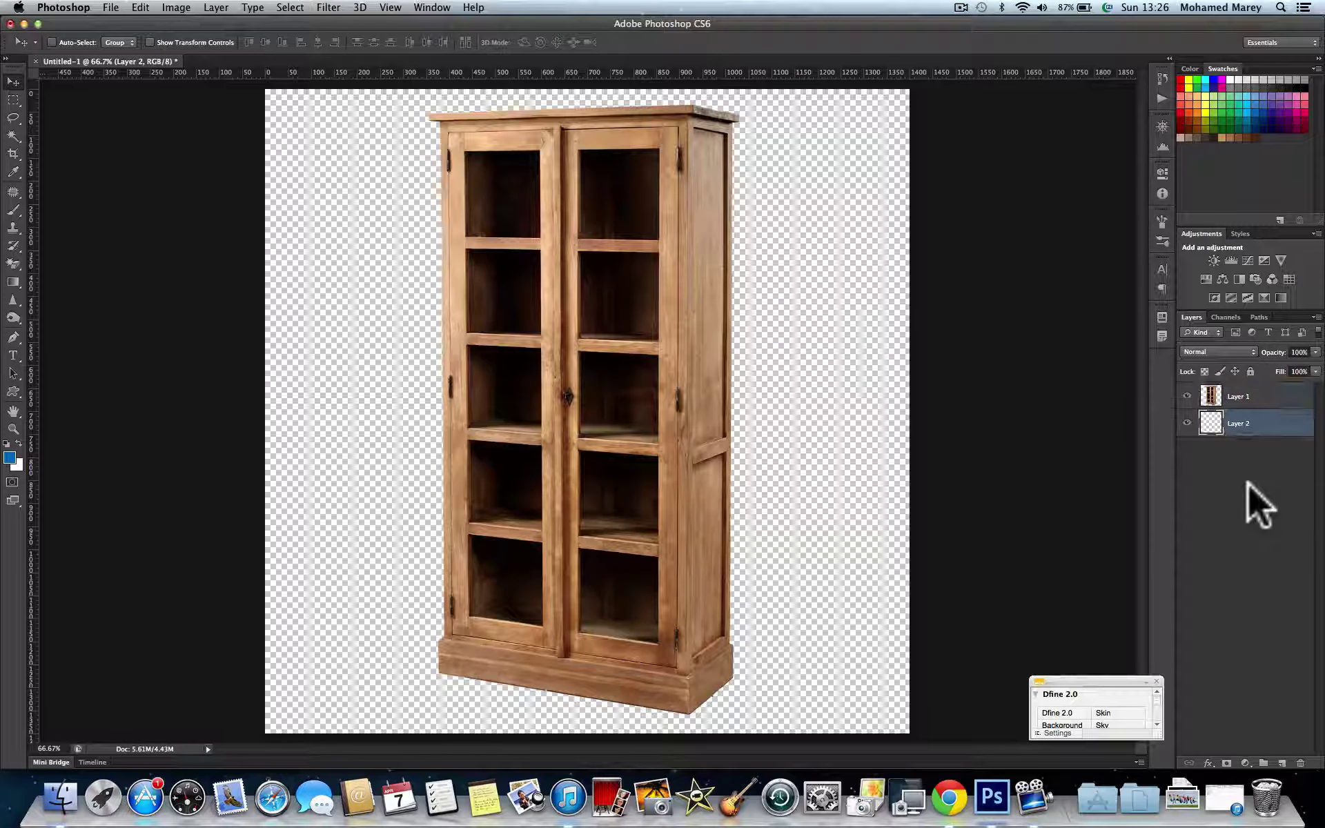
left_click(1218, 119)
key("alt+BackSpace")
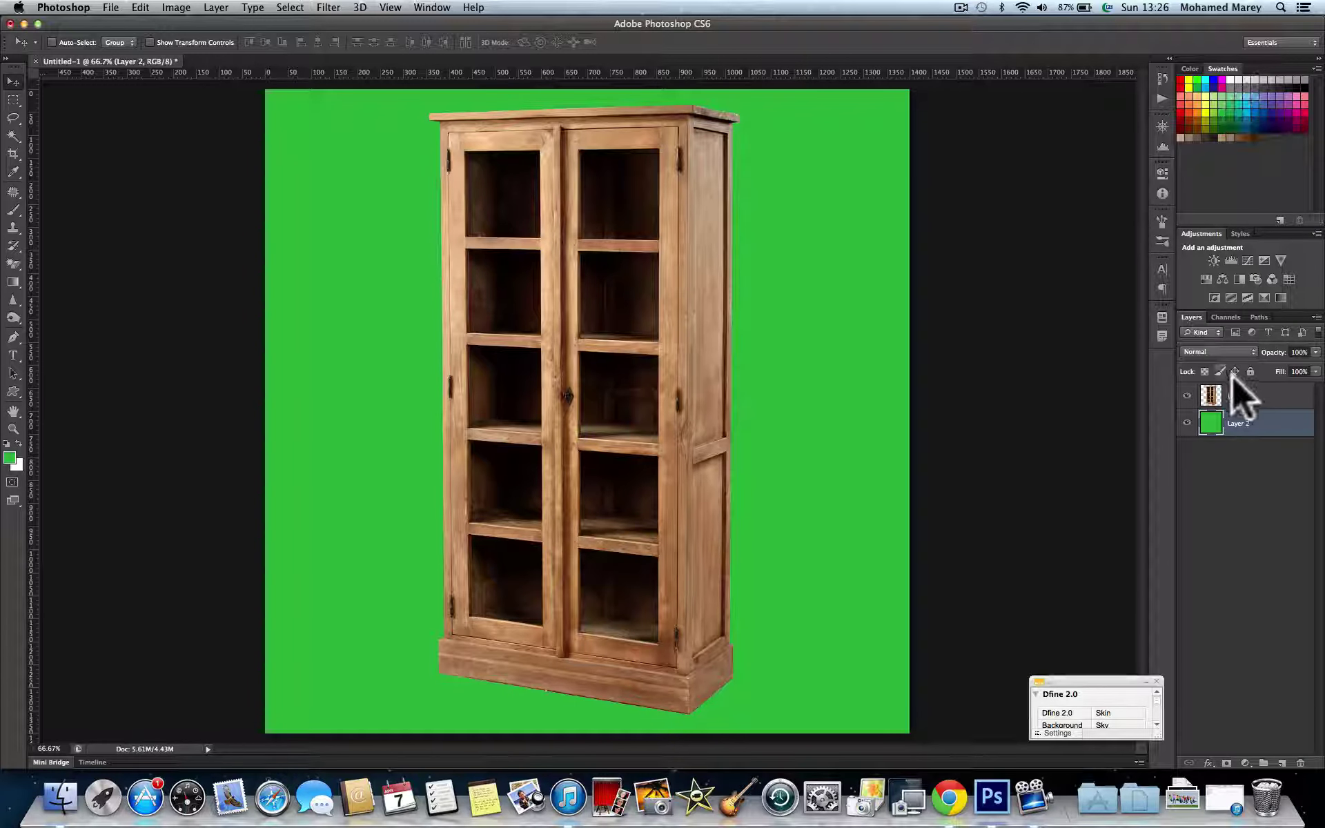
Shift the cabinet layer slightly left and down, then return to Google Images
left_click(1239, 396)
mouse_move(732, 297)
left_mouse_down()
mouse_move(656, 313)
mouse_move(691, 300)
mouse_move(681, 309)
left_mouse_up()
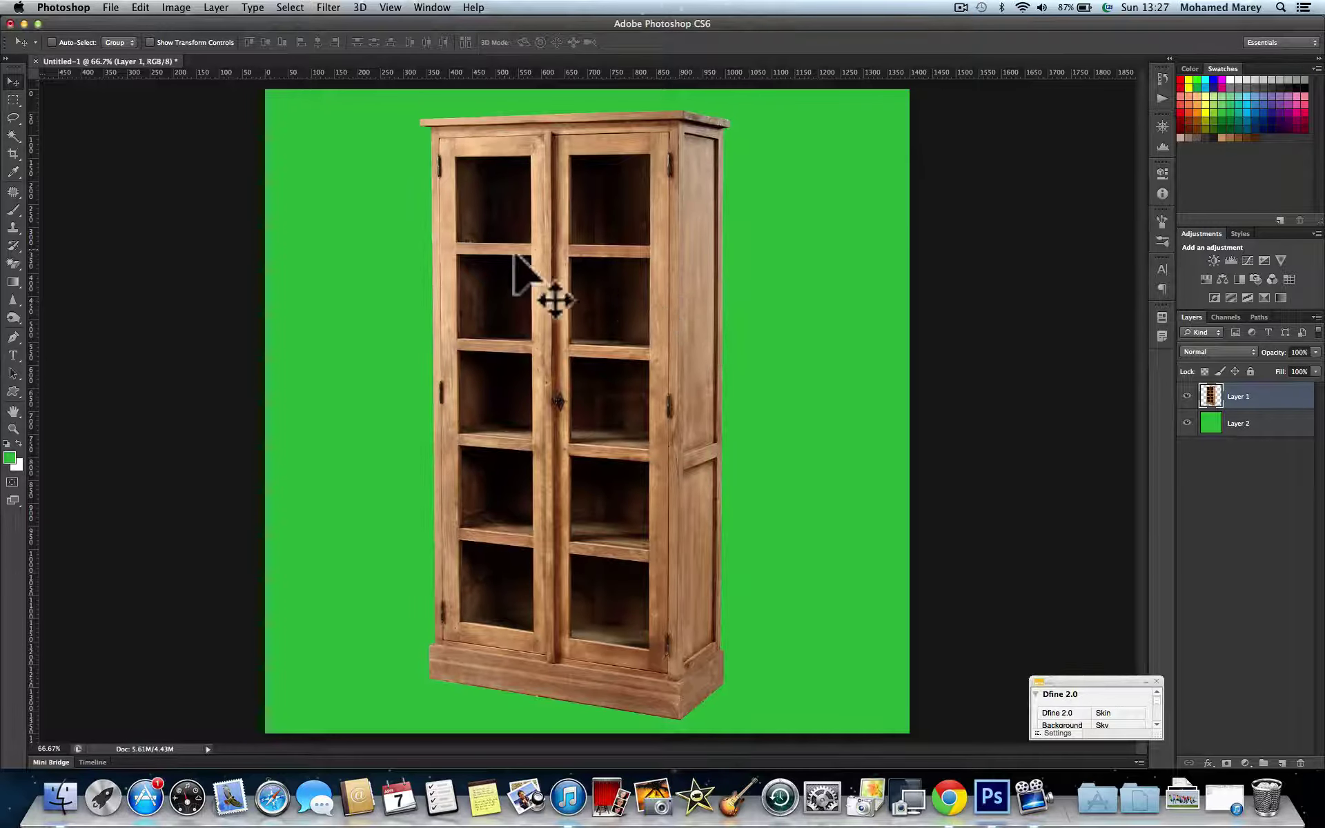
key("super+Tab")
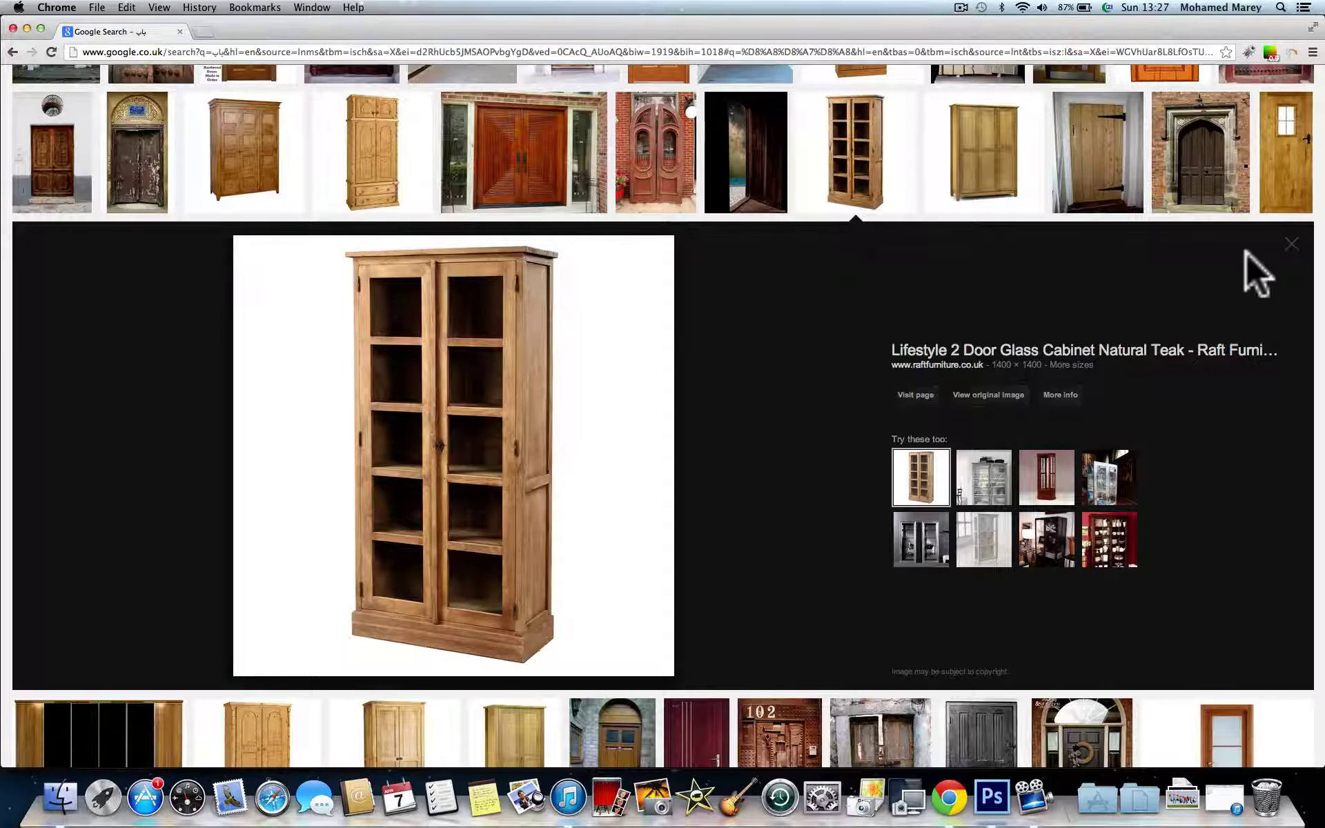
Close the cabinet preview and bring up the context menu on the pine Ashley wardrobe image
left_click(1294, 242)
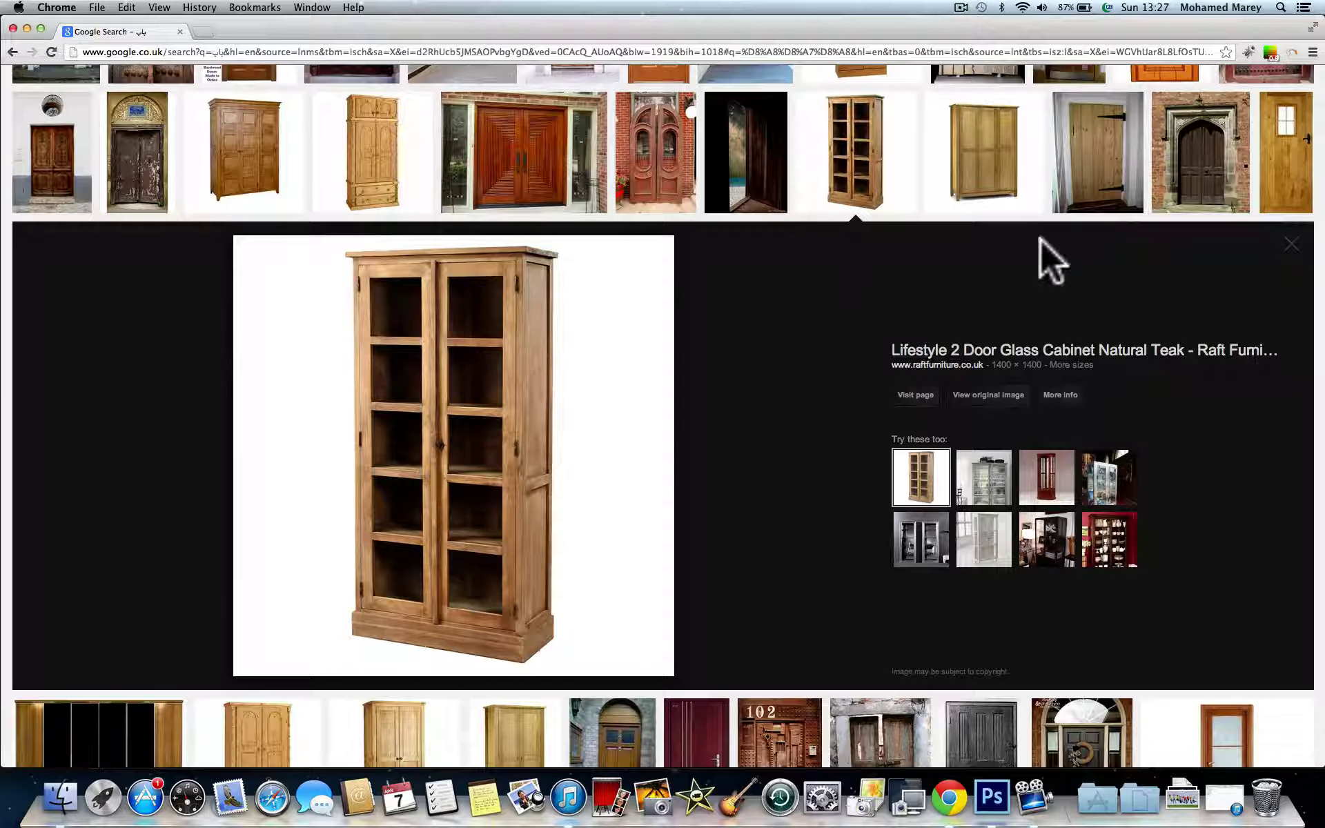
left_click(1293, 246)
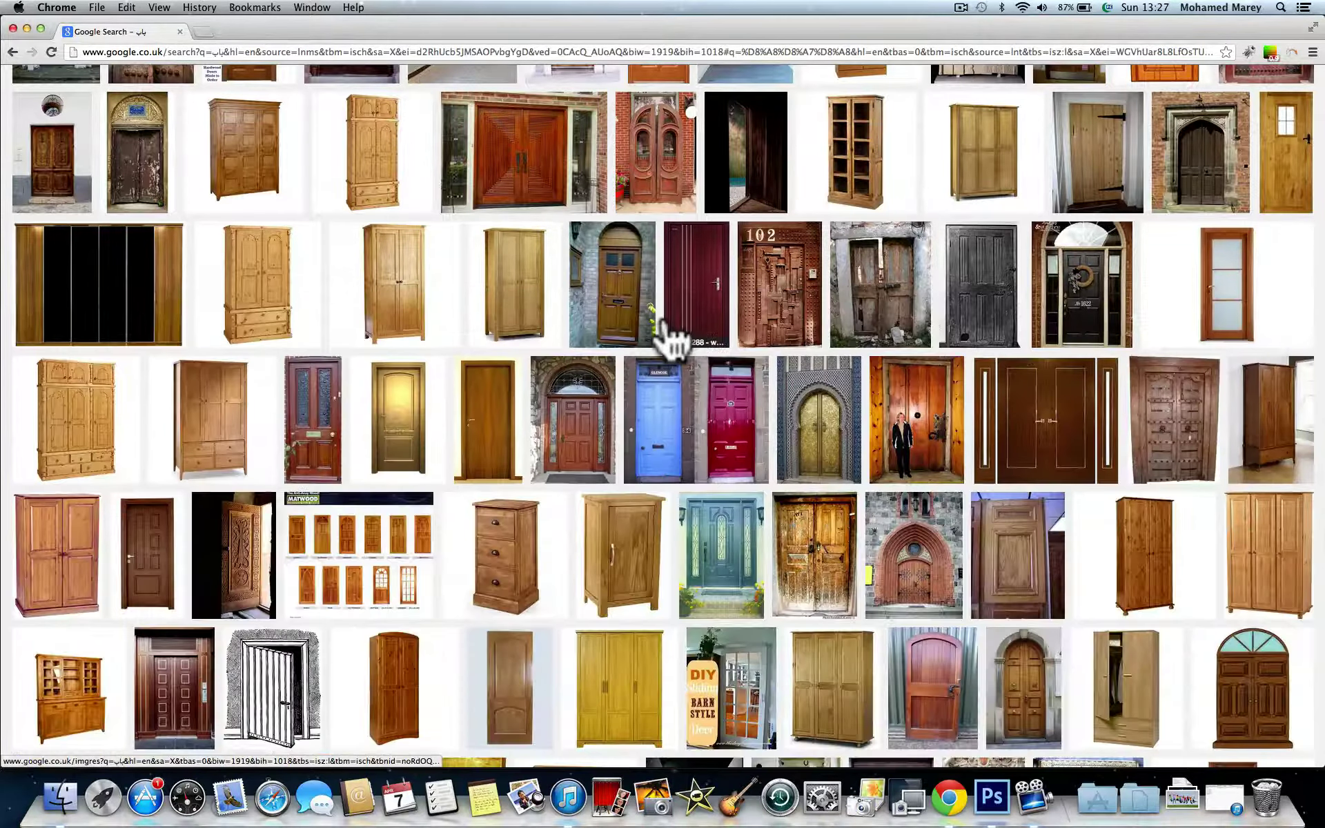
left_click(373, 169)
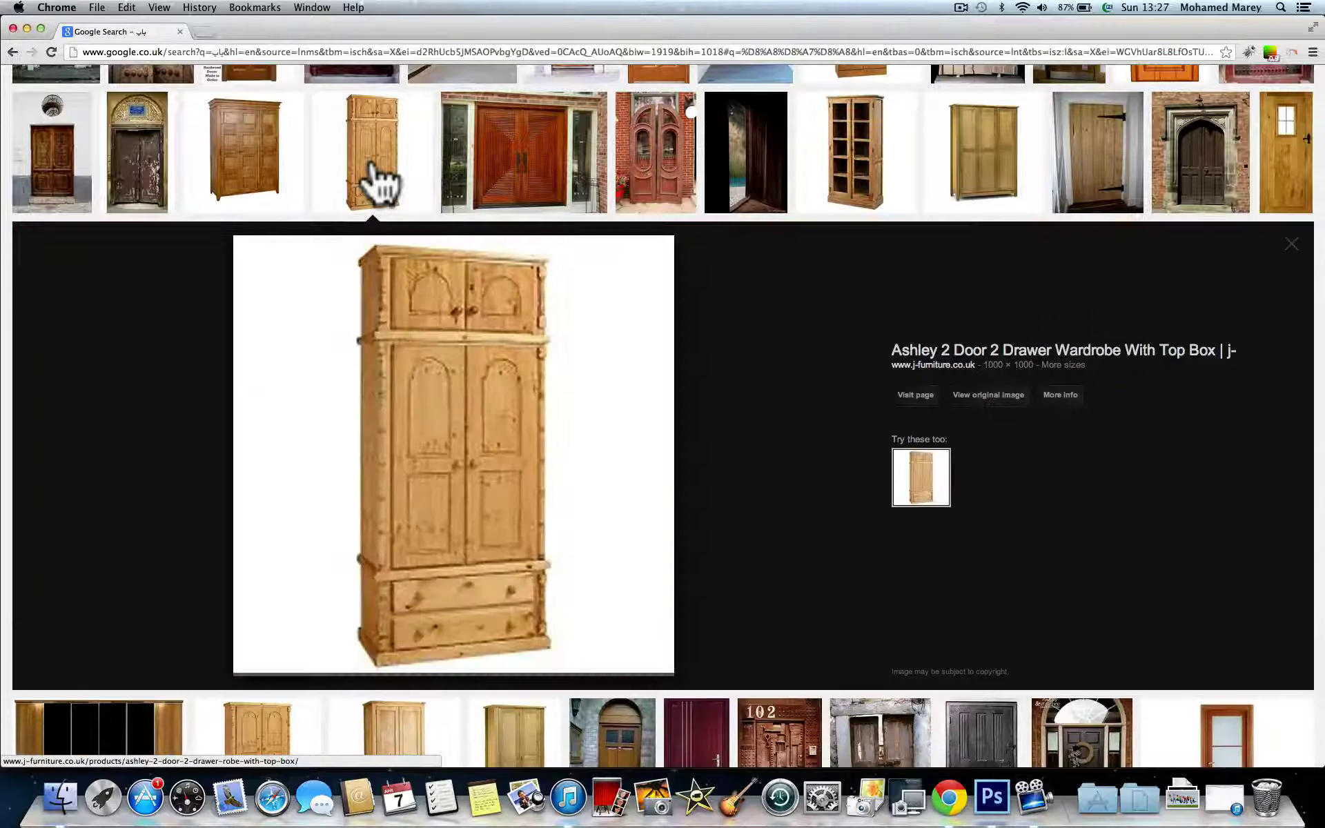
right_click(403, 366)
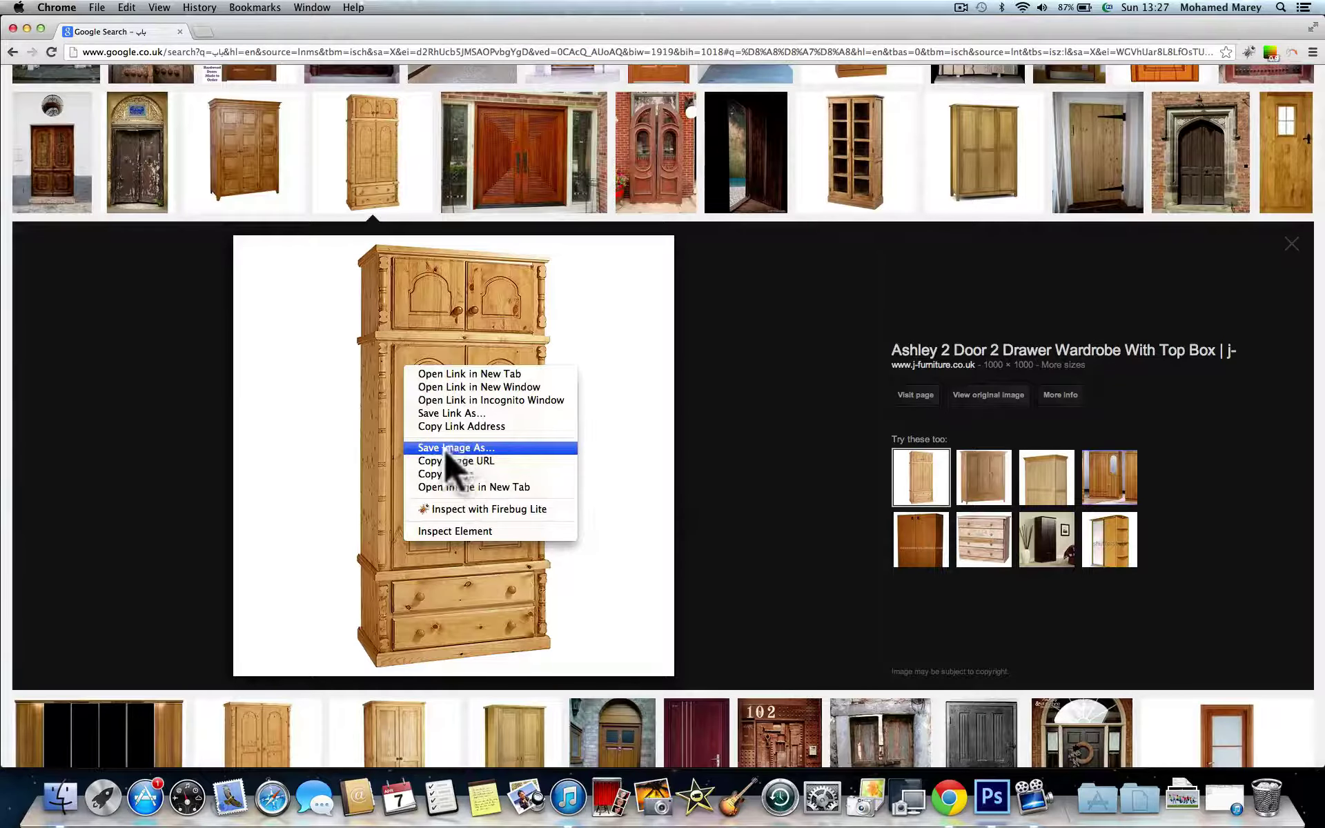
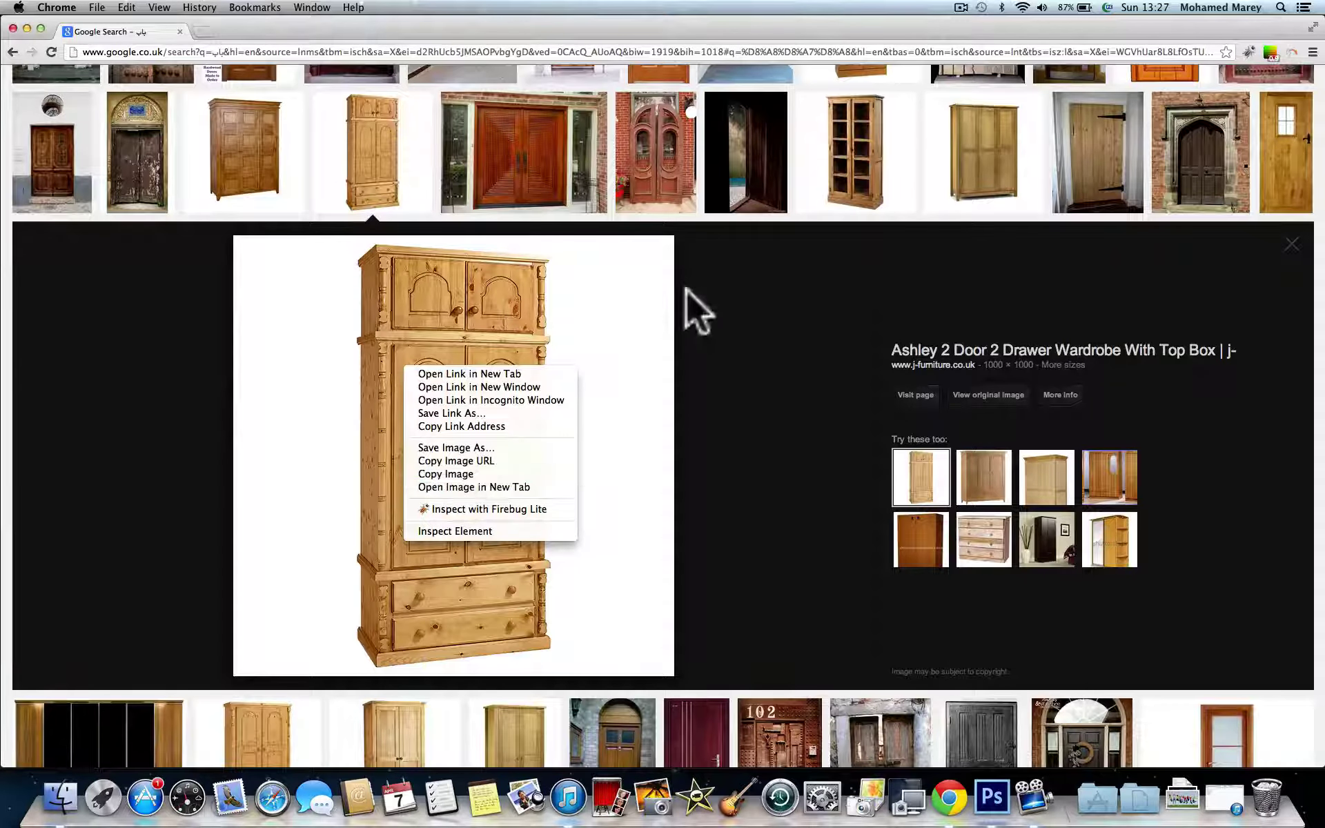
Enlarge the red-brown wooden double-door photo in Google Images and copy the image
left_click(706, 322)
left_click(508, 183)
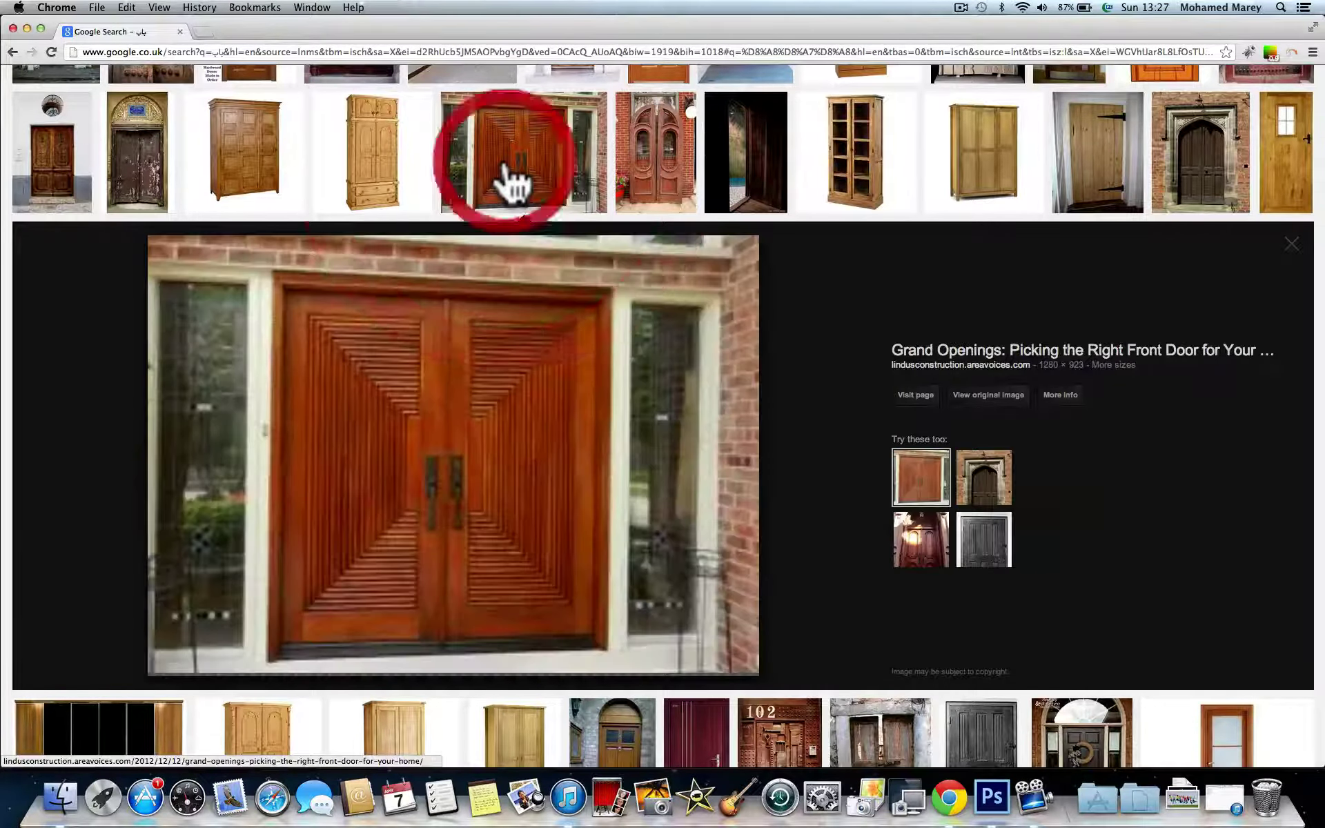
right_click(428, 345)
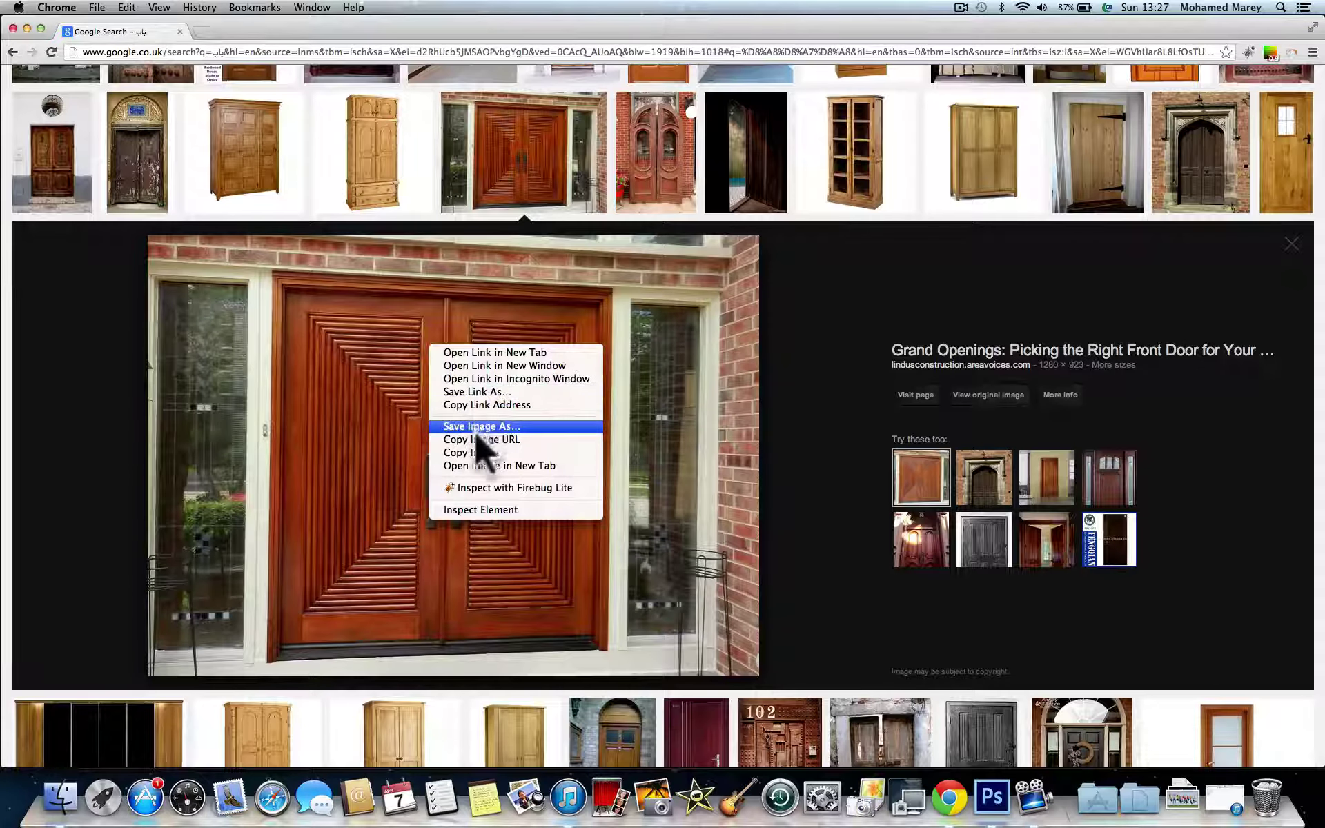
left_click(471, 452)
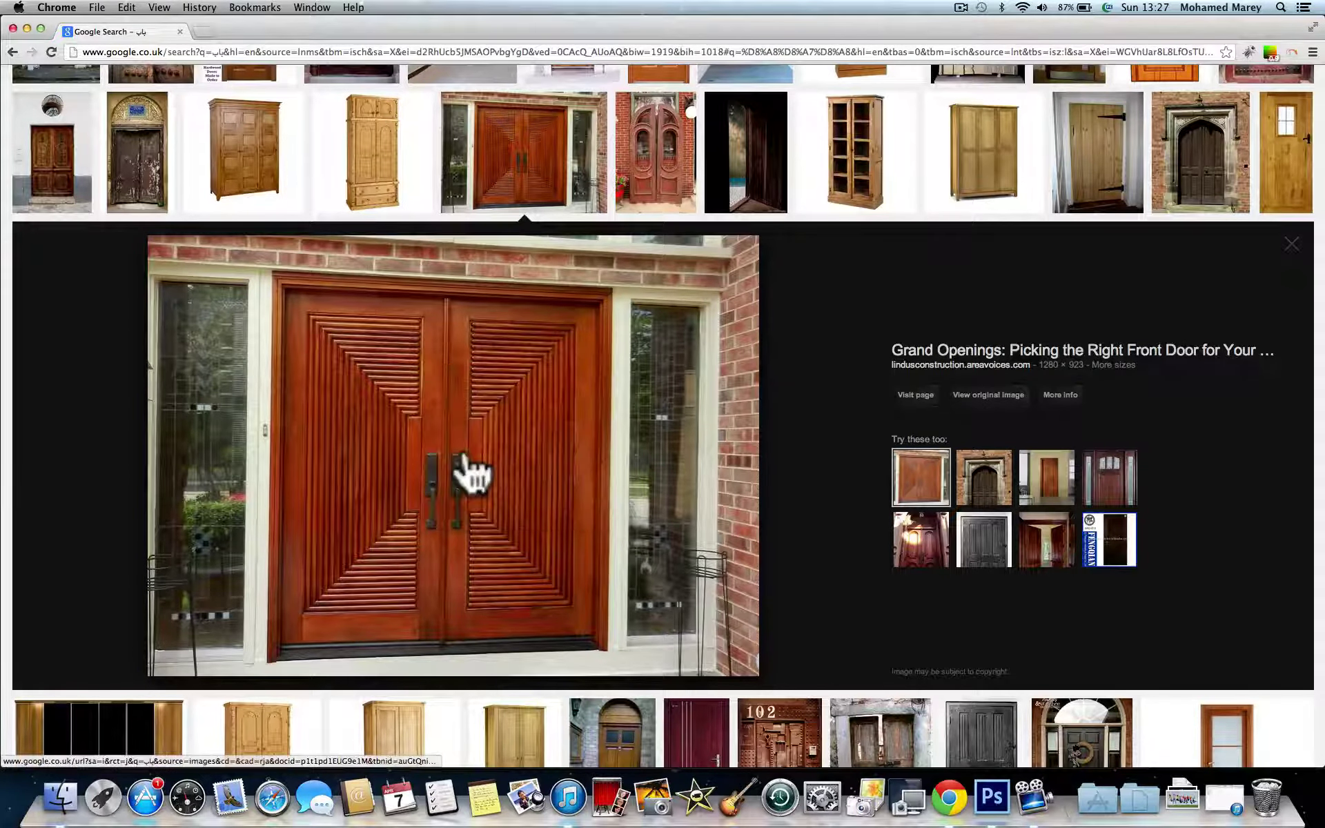
Paste the door photo into the cabinet document, then create a new 1280×923 clipboard-sized document
key("super+Tab")
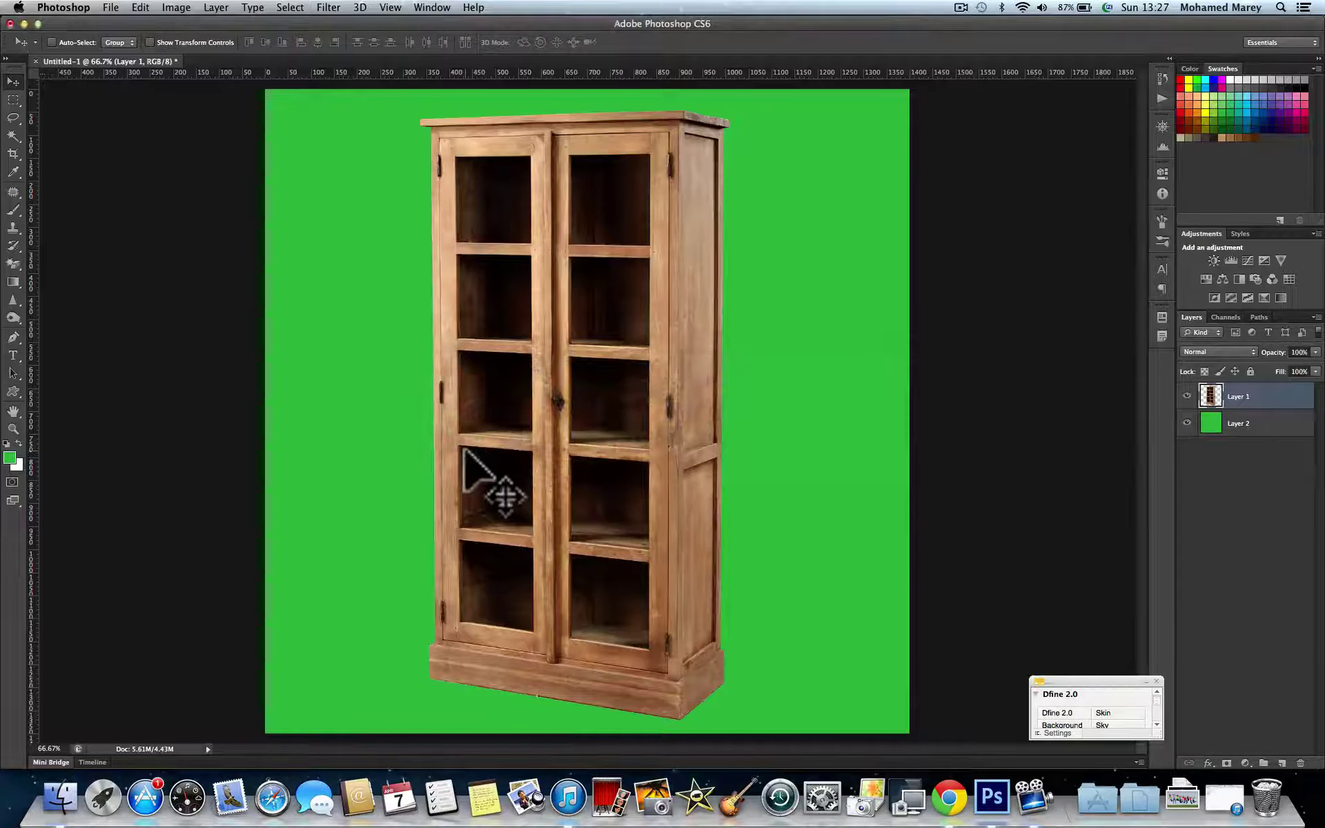
key("super+v")
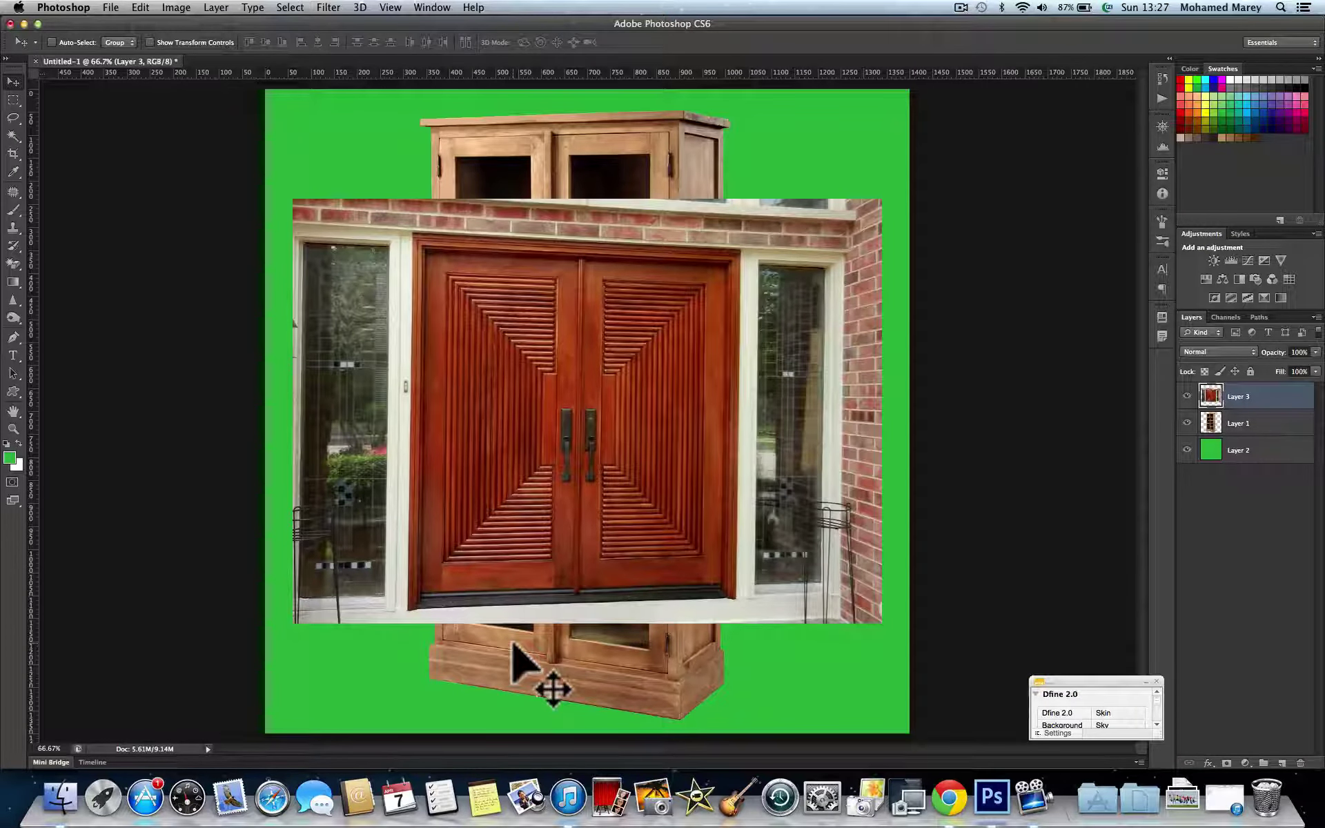
key("ctrl+n")
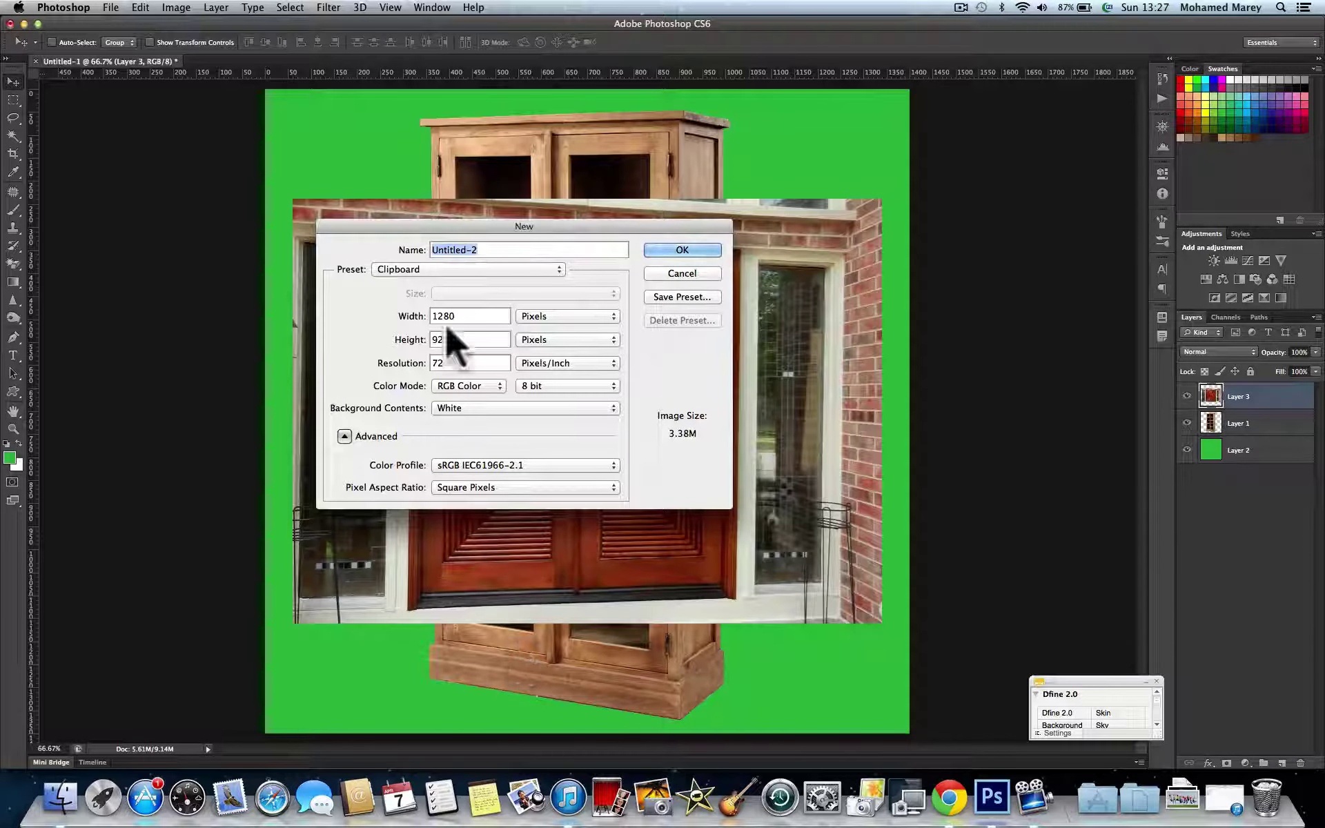
left_click(460, 314)
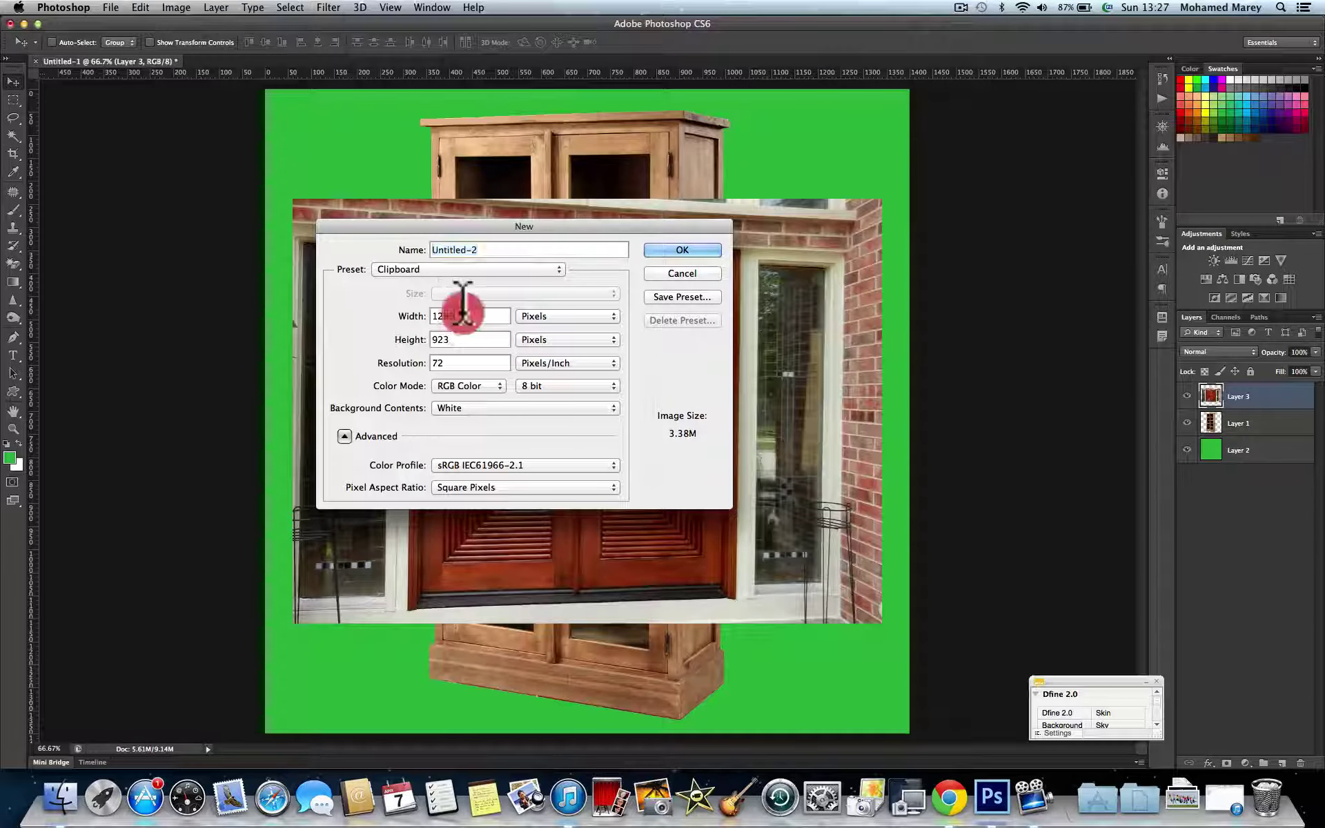
left_click(461, 336)
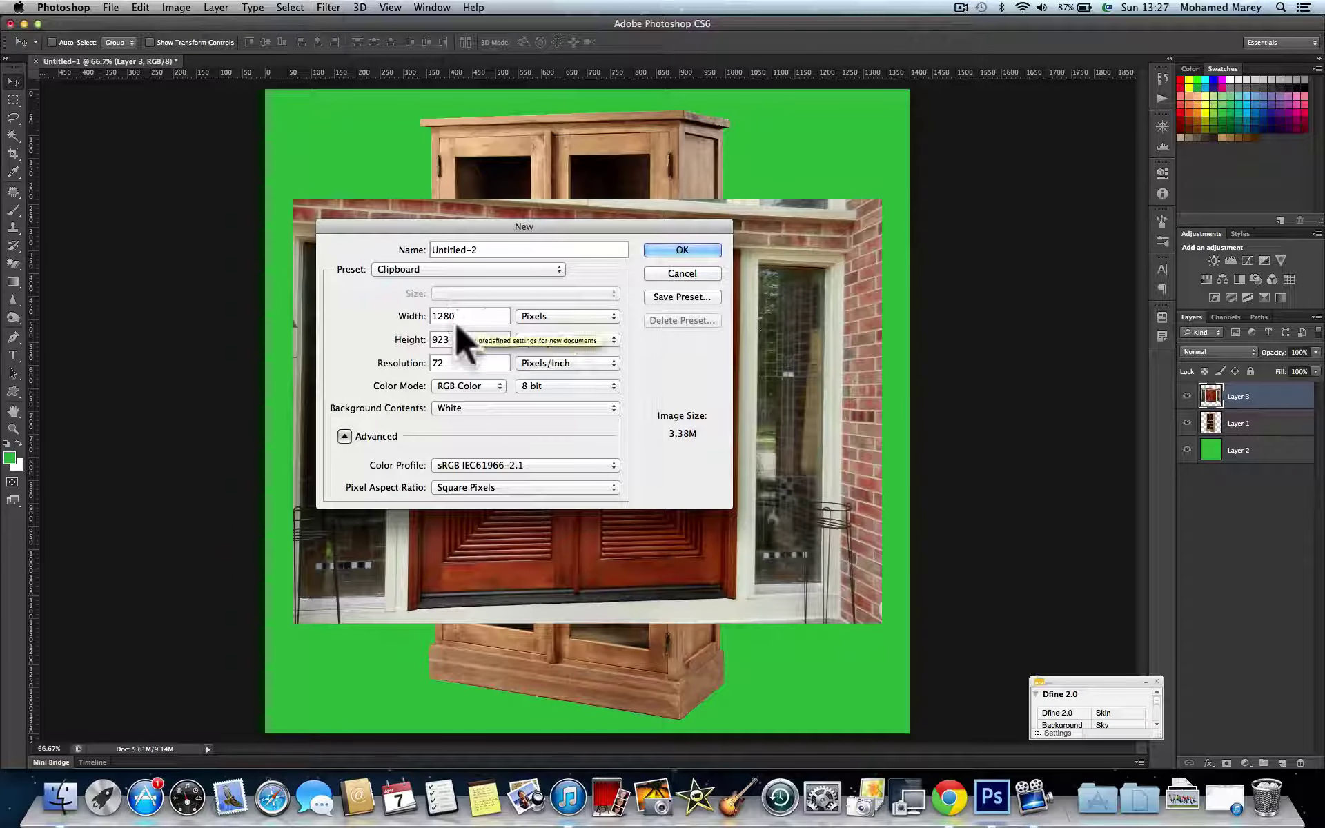
left_click(459, 312)
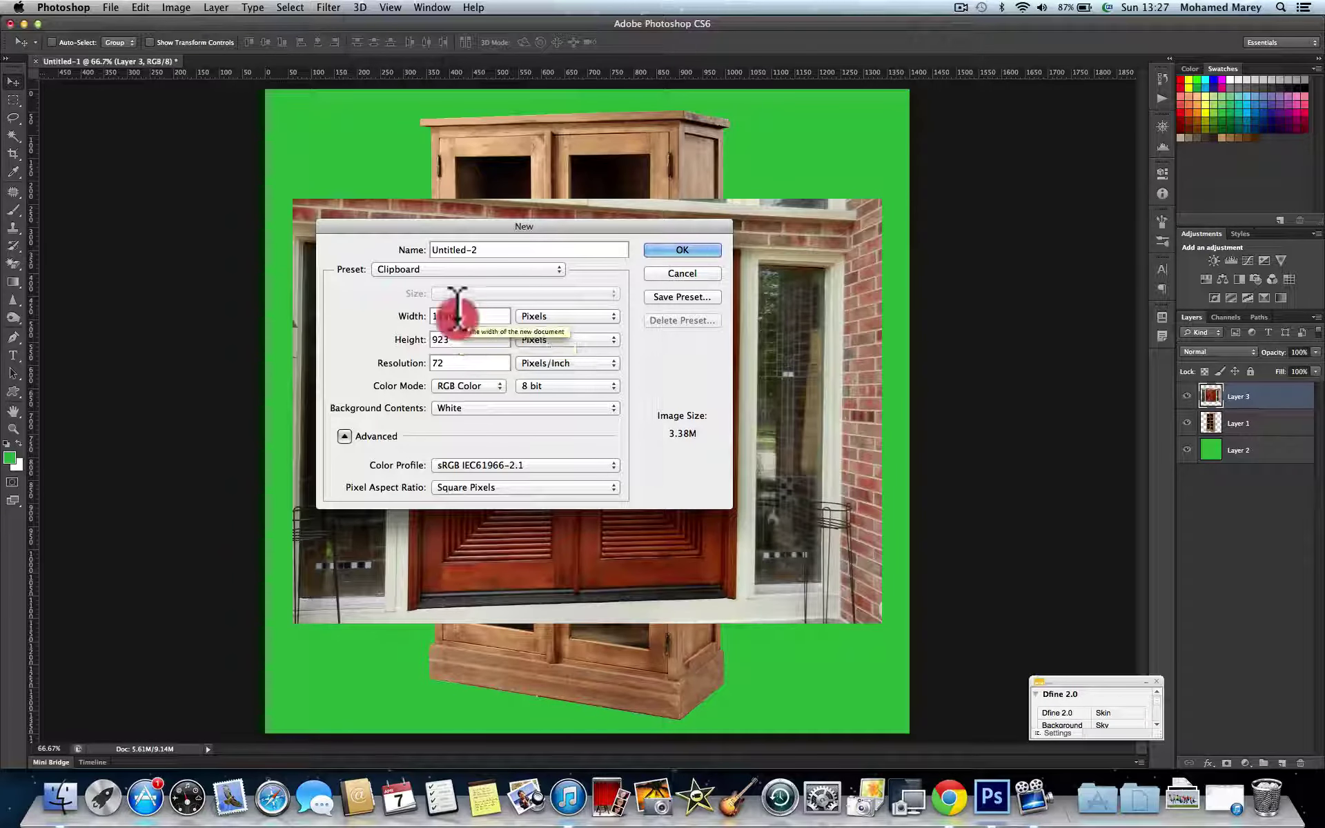
left_click(678, 248)
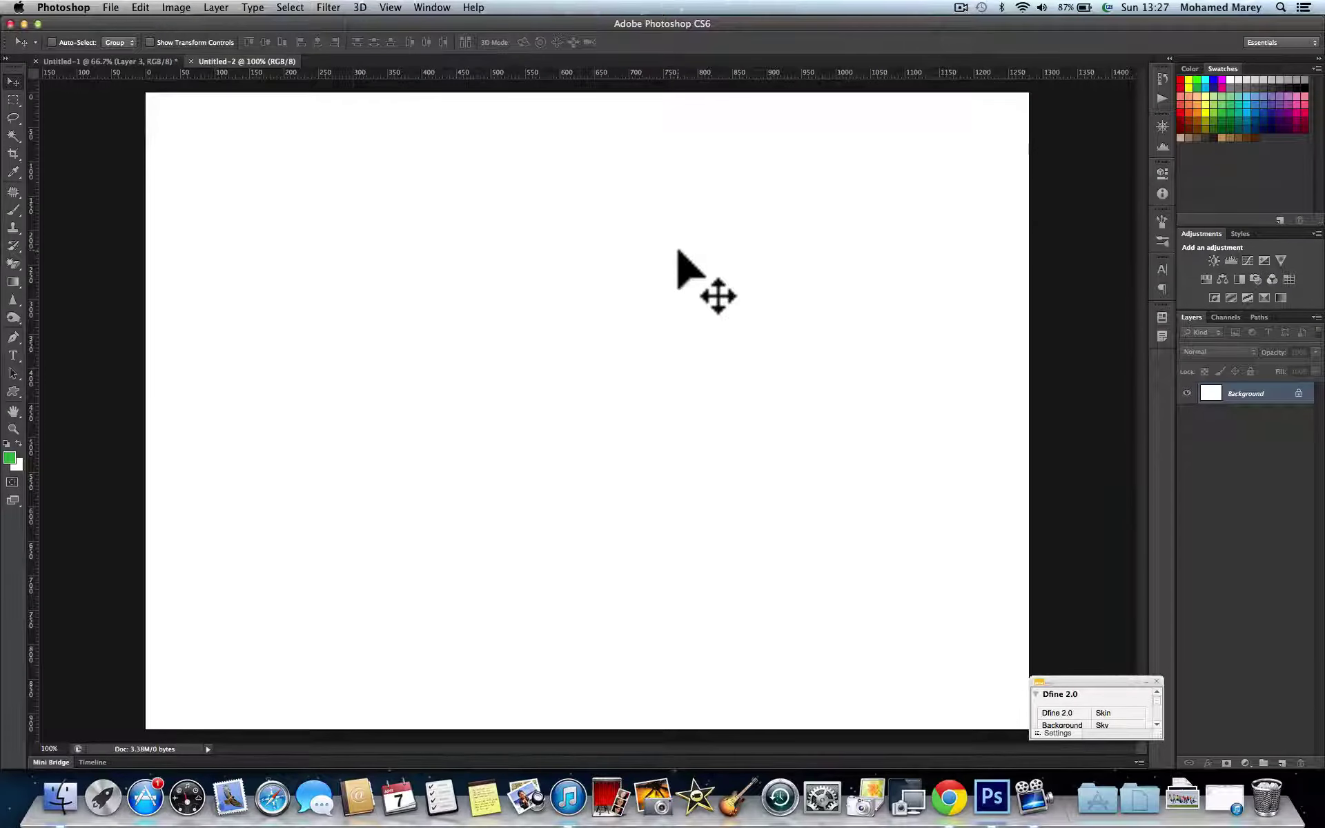
left_click(141, 7)
Paste the door photo as Layer 1 so it fills the Untitled-2 canvas
left_click(154, 143)
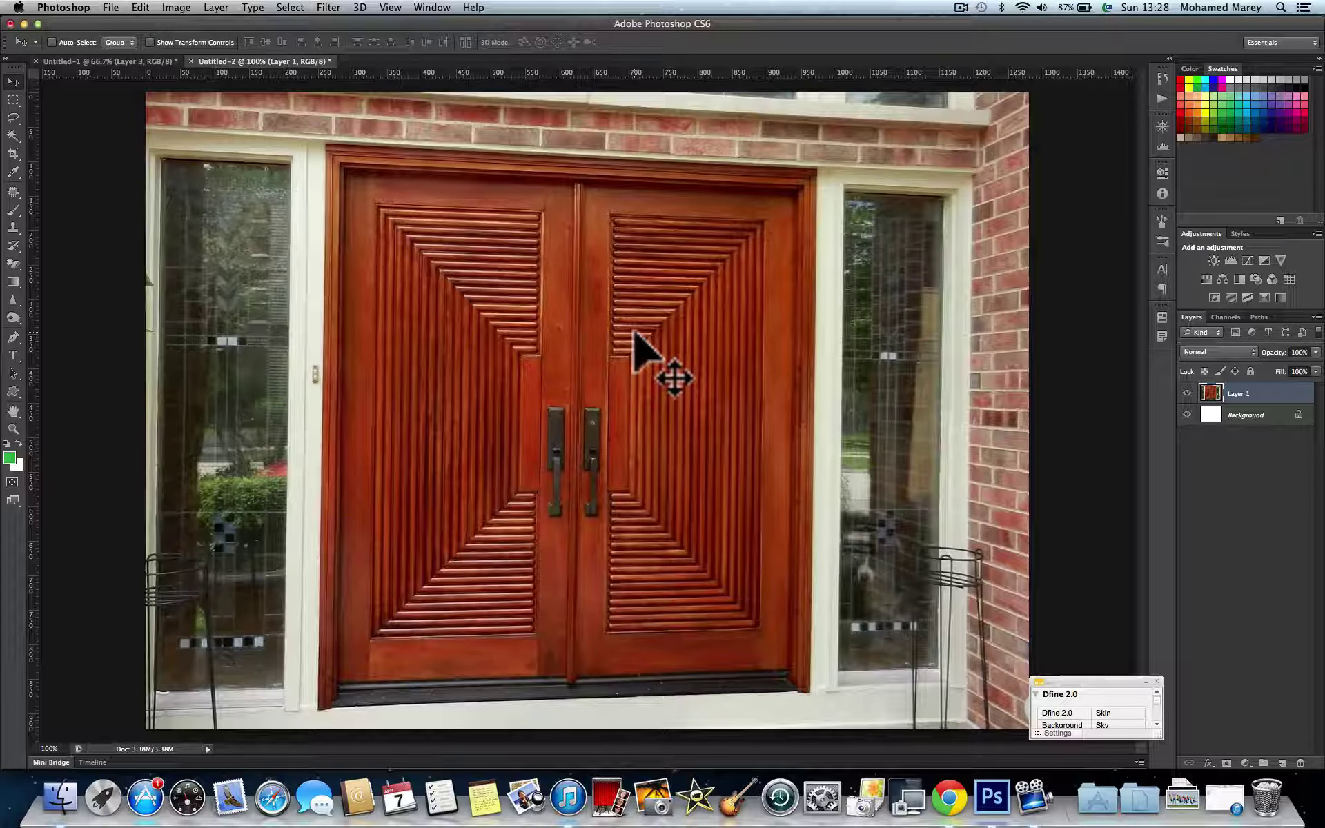
Copy the double-door preview image in Chrome once more and return to Photoshop's Untitled-2
key("super+Tab")
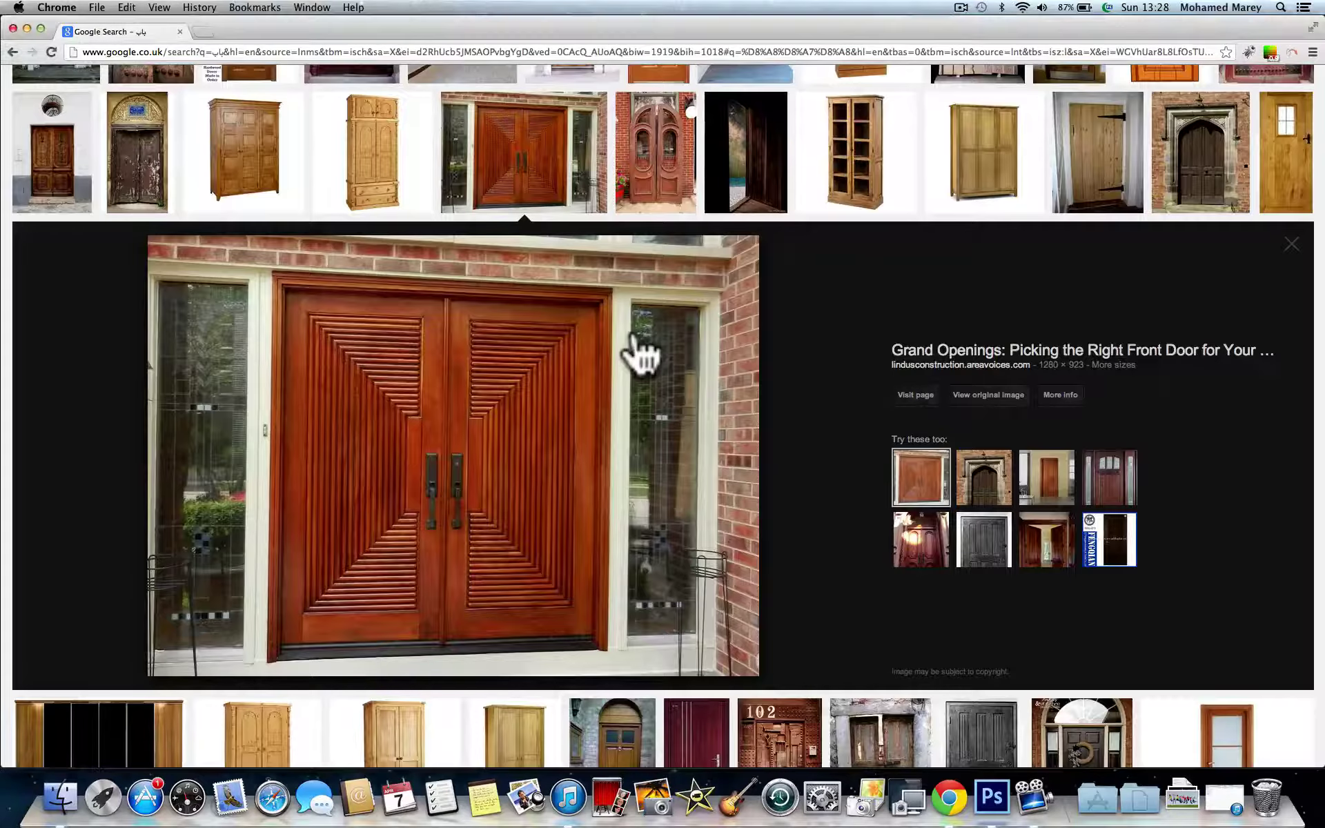
scroll(494, 319, "up", 5)
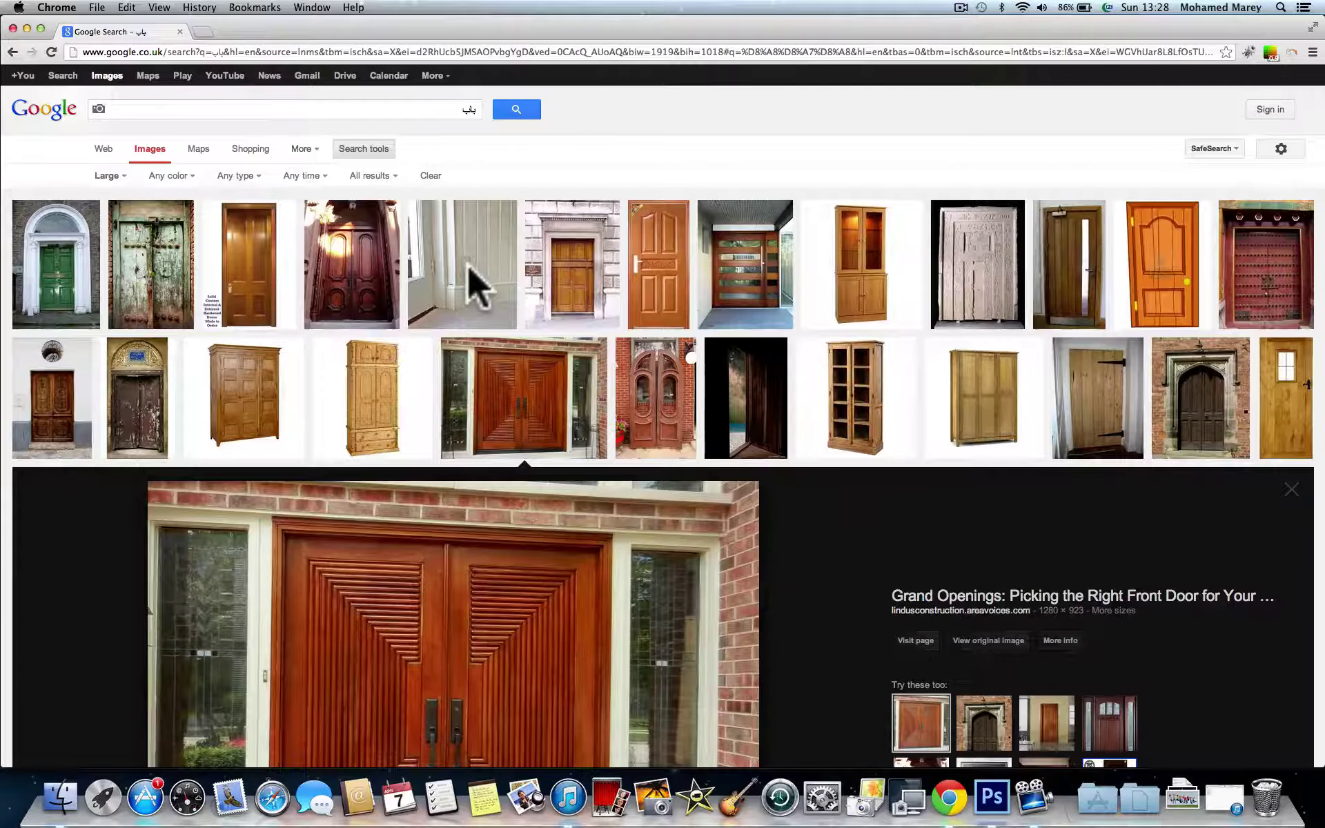
key("super+Tab")
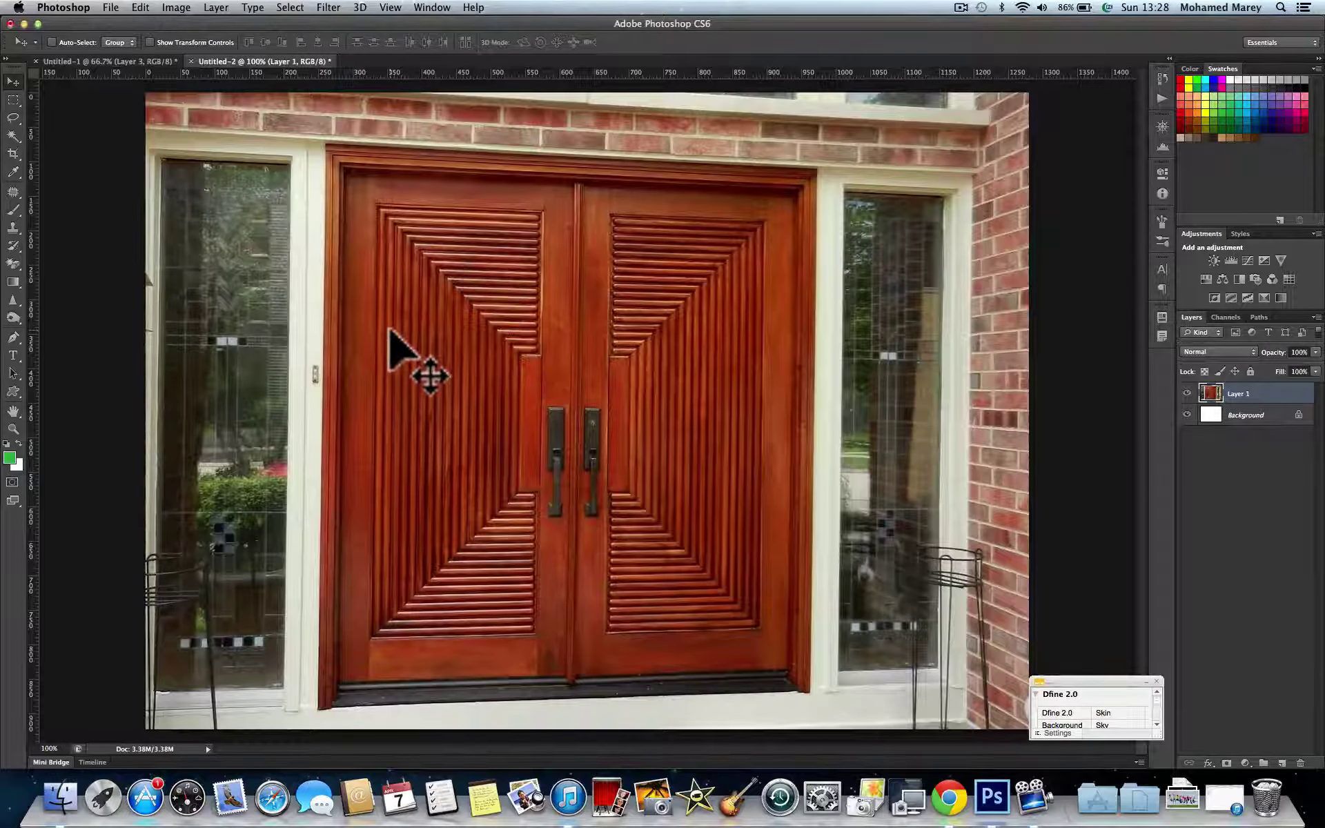
key("super+Tab")
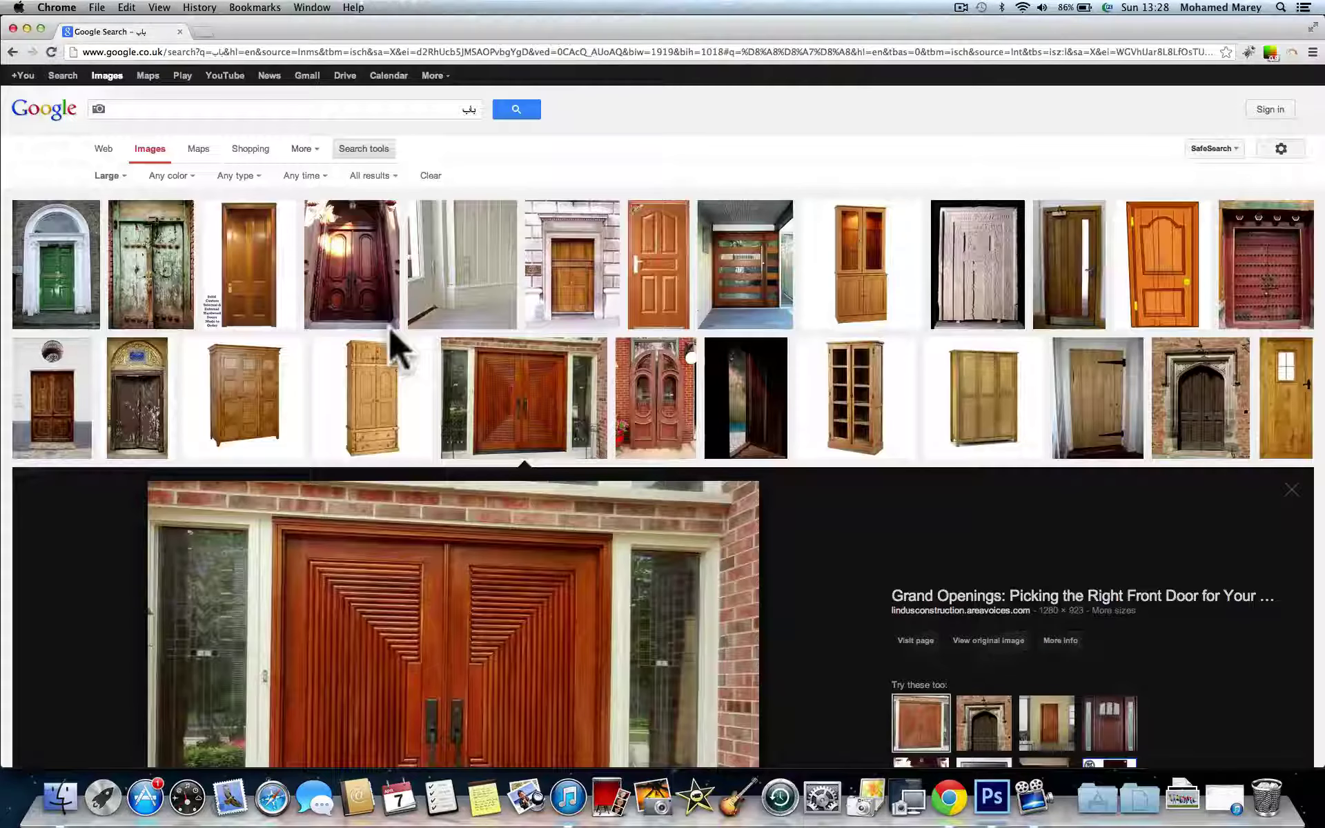
right_click(421, 518)
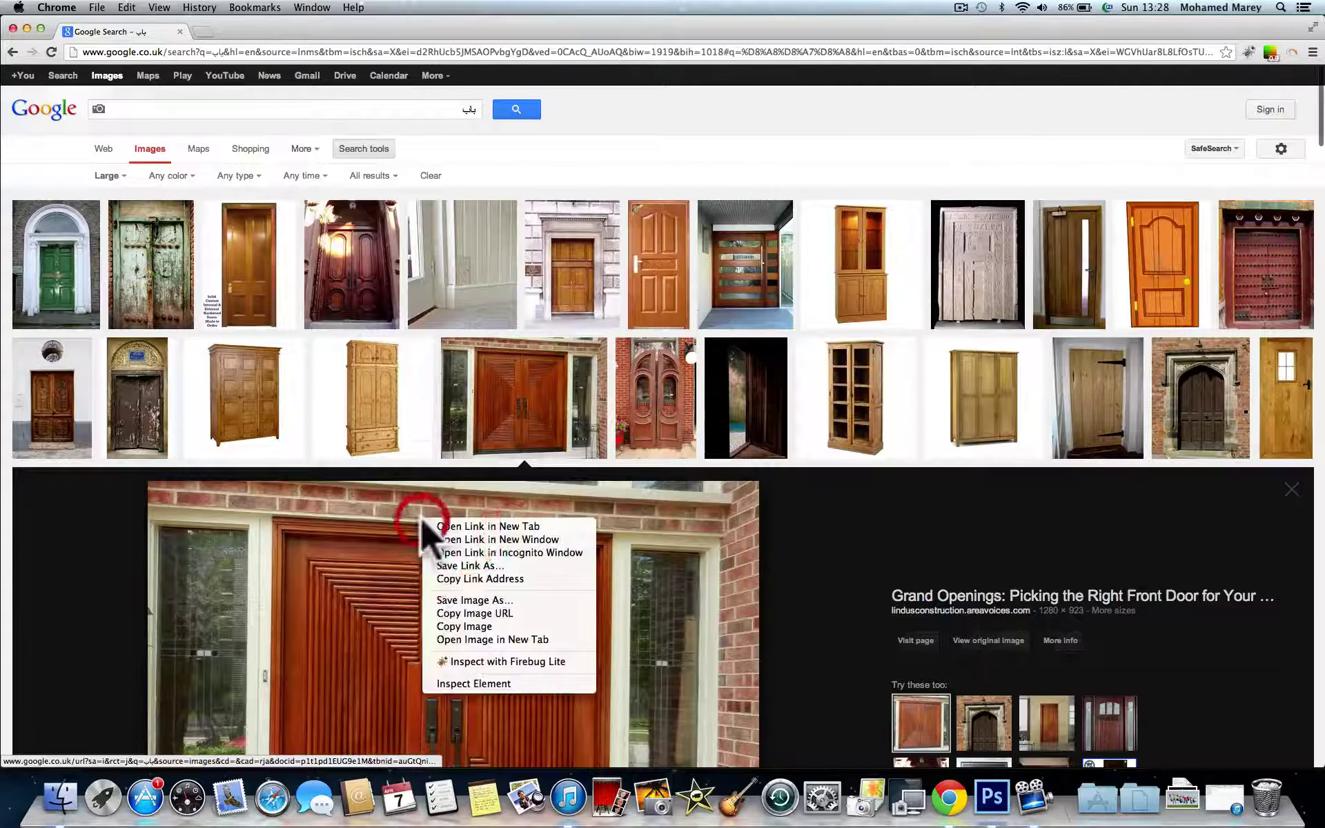
left_click(476, 626)
key("super+Tab")
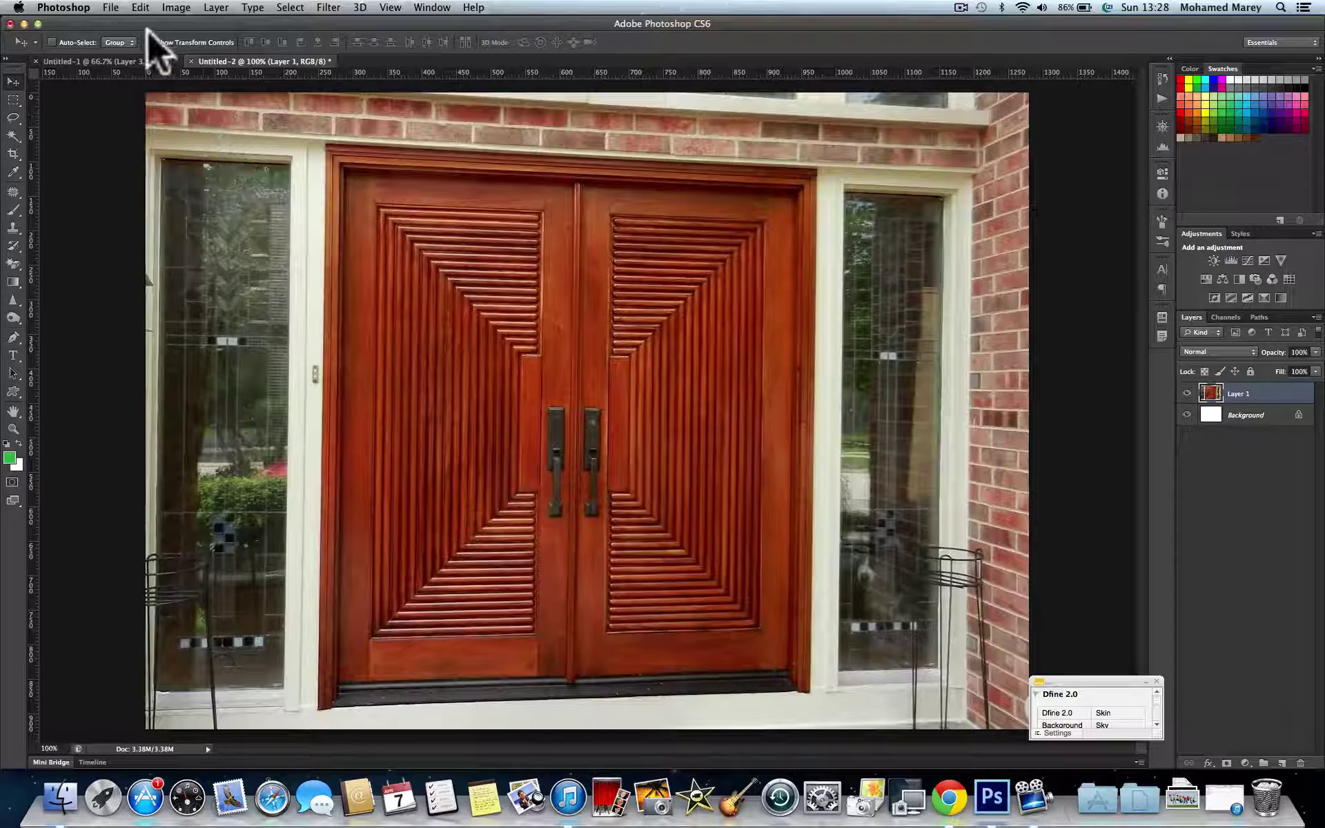
left_click(140, 7)
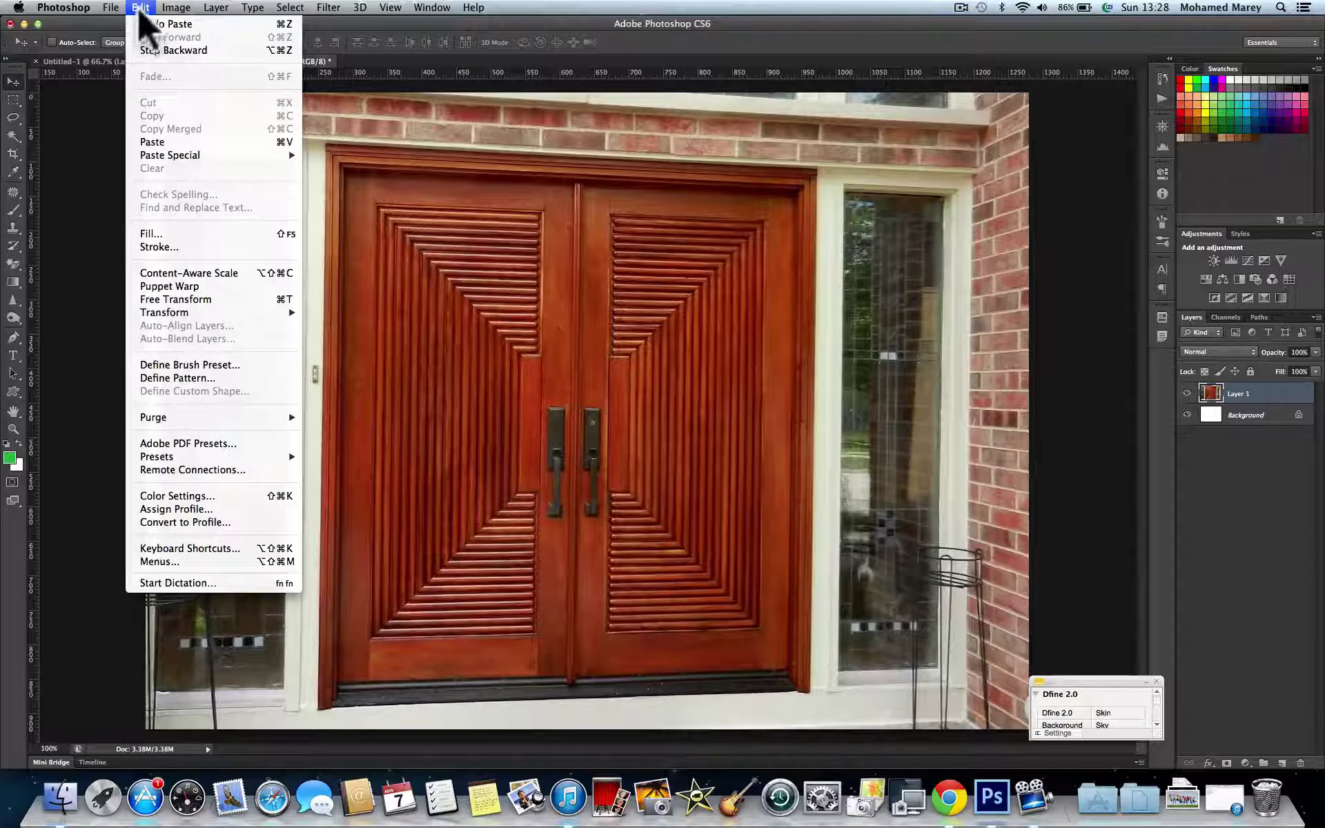
left_click(421, 259)
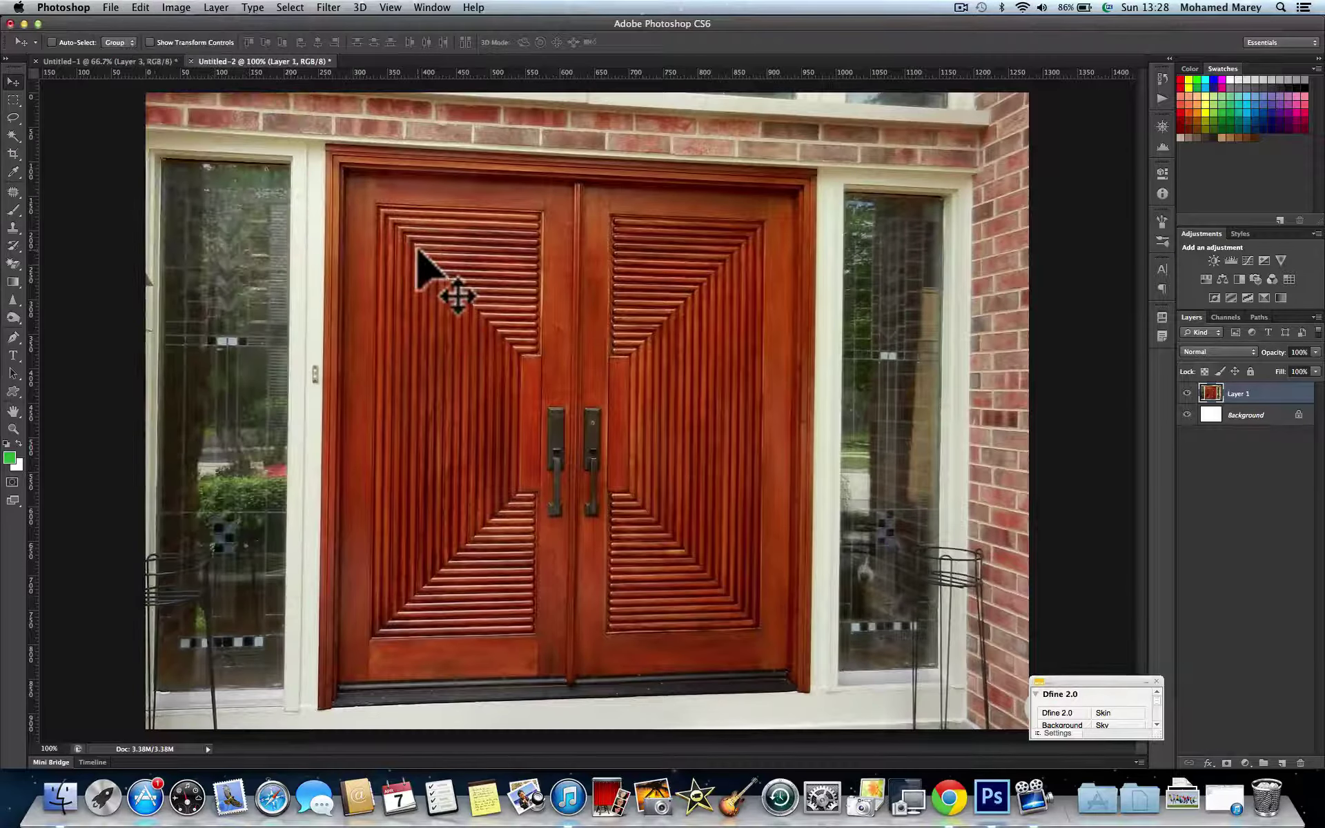